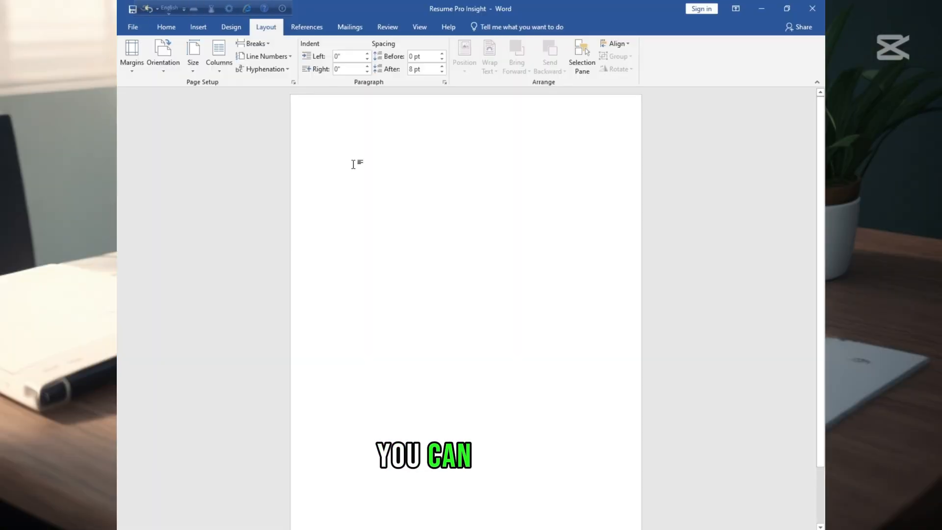
- Fill the blank page with empty paragraphs until the document extends onto a second page
key(Return)
key(Return)
key(Return)
key(Return)
key(Return)
key(Return)
key(Return)
key(Return)
key(Return)
key(Return)
key(Return)
key(Return)
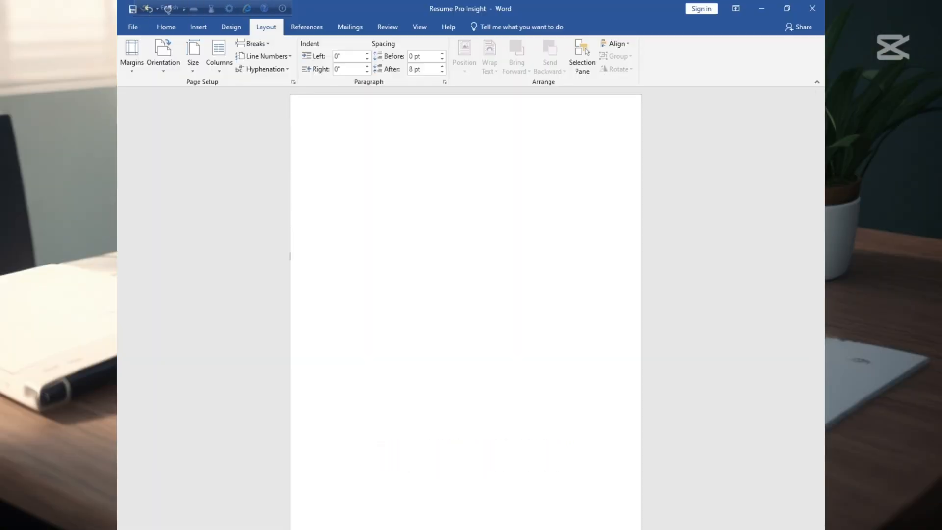
key(Return)
key(Return)
key(Return)
key(Return)
key(Return)
key(Return)
key(Return)
key(Return)
key(Return)
key(Return)
key(Return)
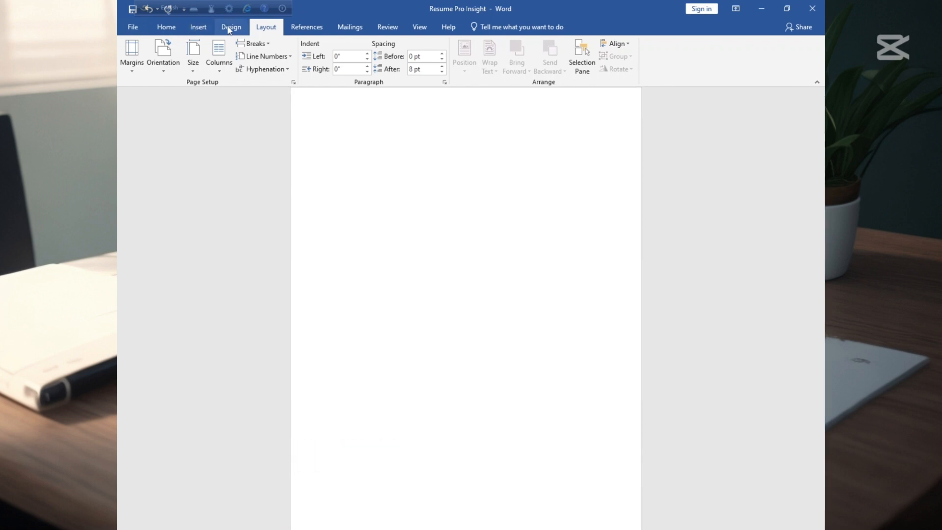
- Set the page background color to the medium gray shade in the white column of the theme colors
click(230, 28)
click(766, 55)
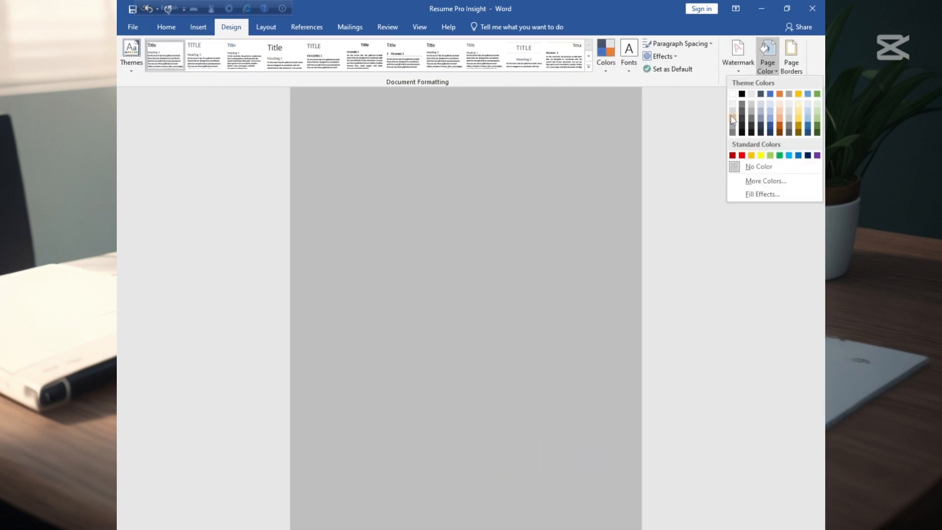
click(732, 118)
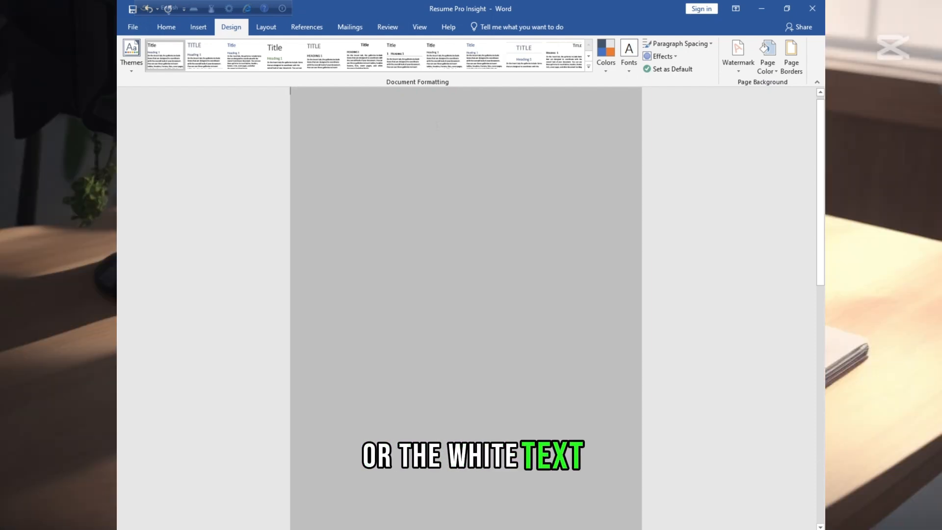
- Draw a text box about 1.07" high and 3.84" wide near the top of the first page
click(200, 27)
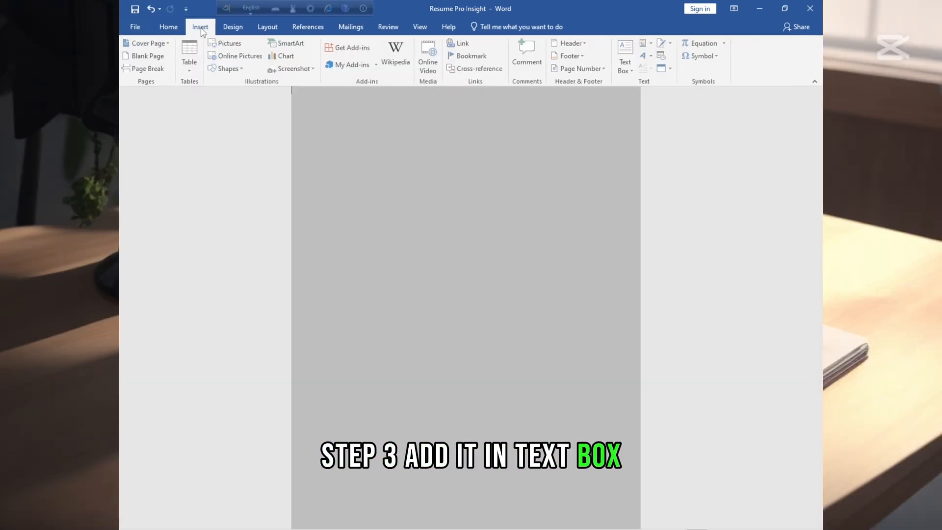
click(239, 69)
click(214, 91)
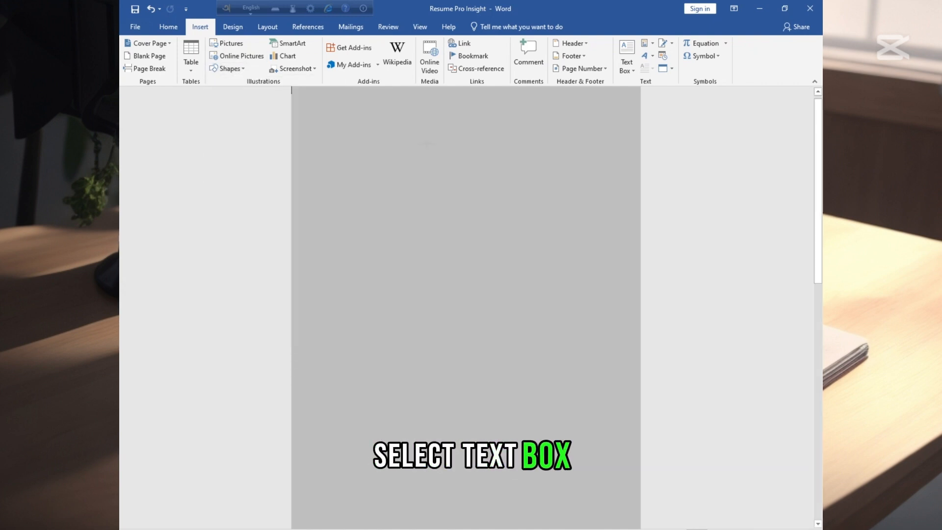
drag(411, 134, 572, 178)
- Remove the fill and the outline from the text box
right_click(444, 135)
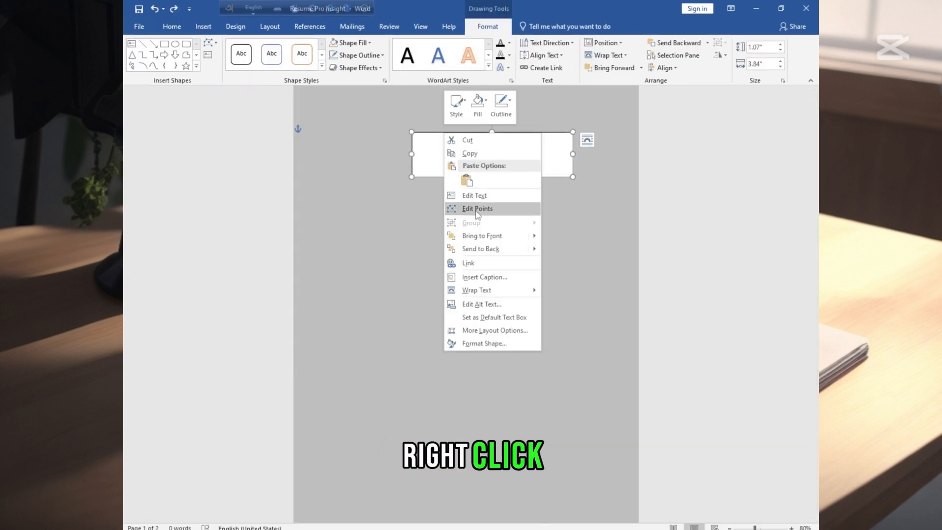
click(487, 109)
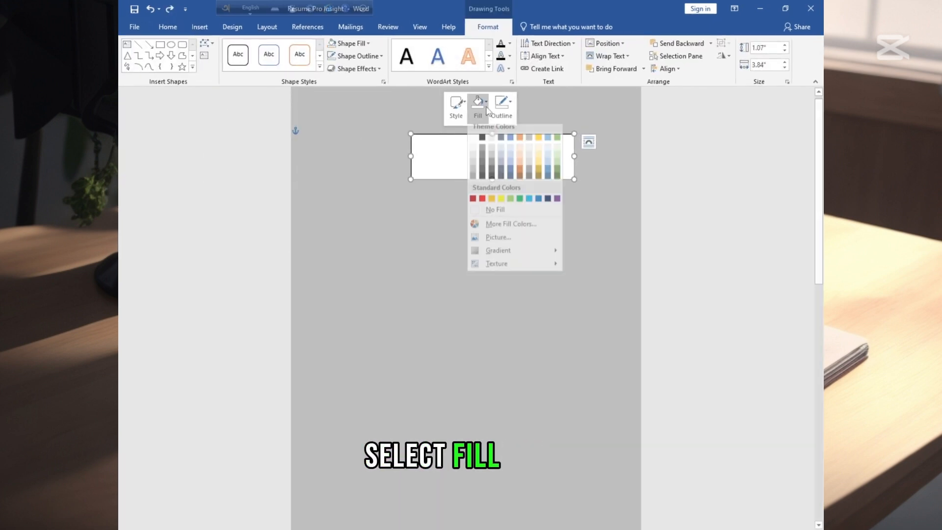
click(494, 216)
click(501, 109)
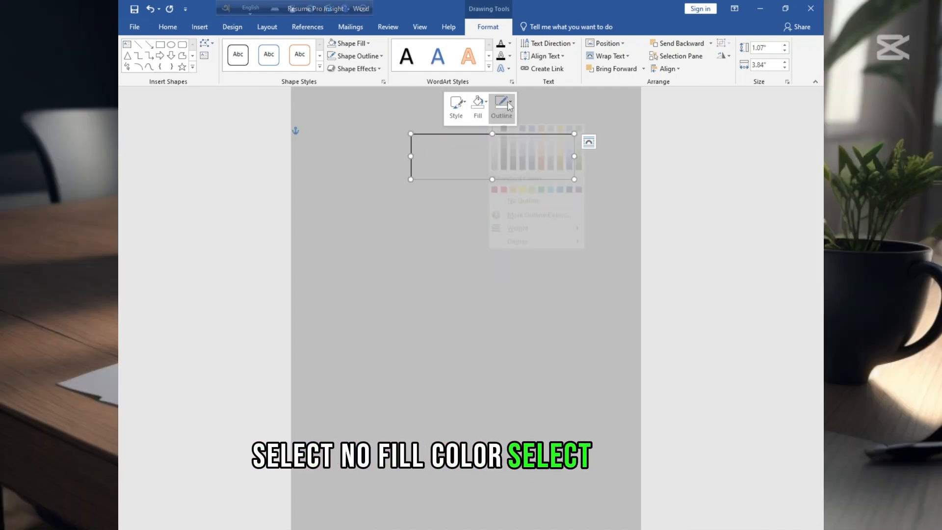
click(506, 216)
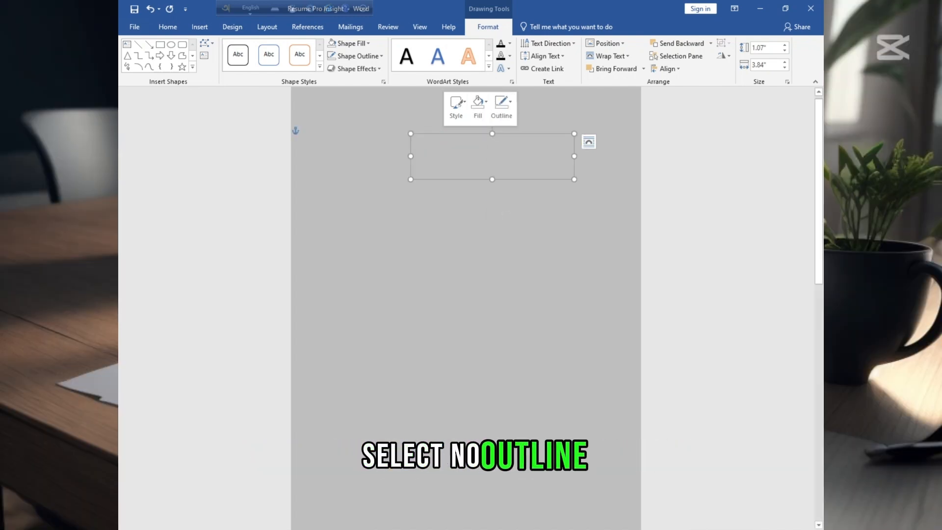
- Draw a rounded rectangle about 3.3" high and 2.23" wide in the page's upper right area
click(199, 27)
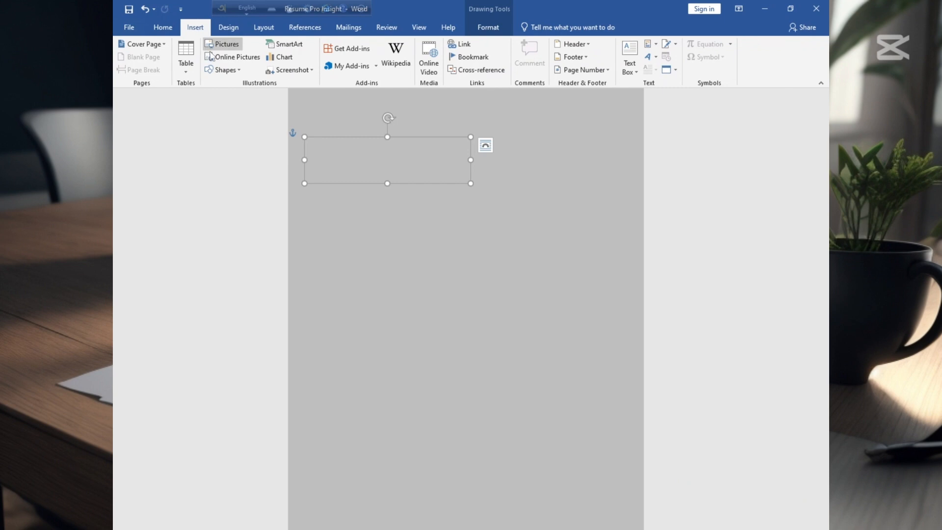
click(225, 71)
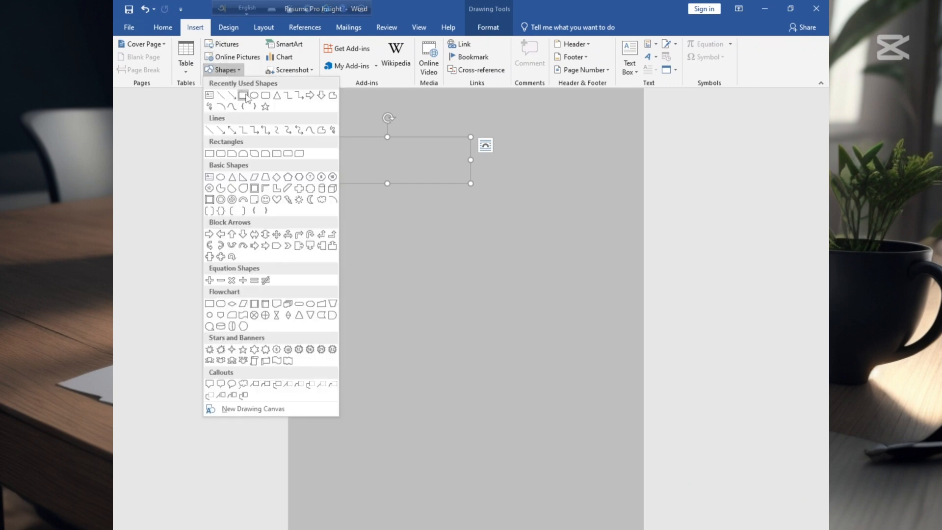
click(264, 98)
drag(531, 131, 628, 274)
- Set the rounded rectangle's height to 2.47" and width to 2.35", and move it slightly left
click(775, 48)
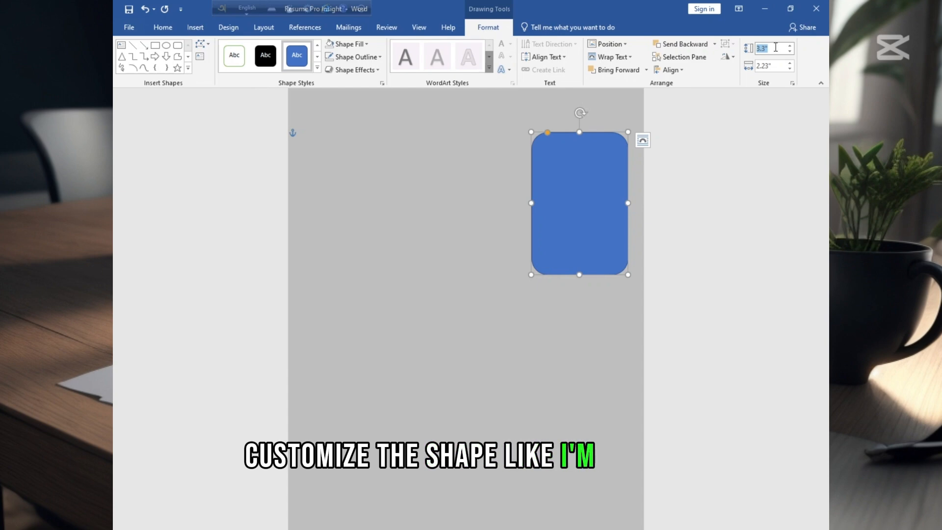
text(2.47)
click(770, 66)
text(2.35)
key(Return)
drag(582, 185, 554, 182)
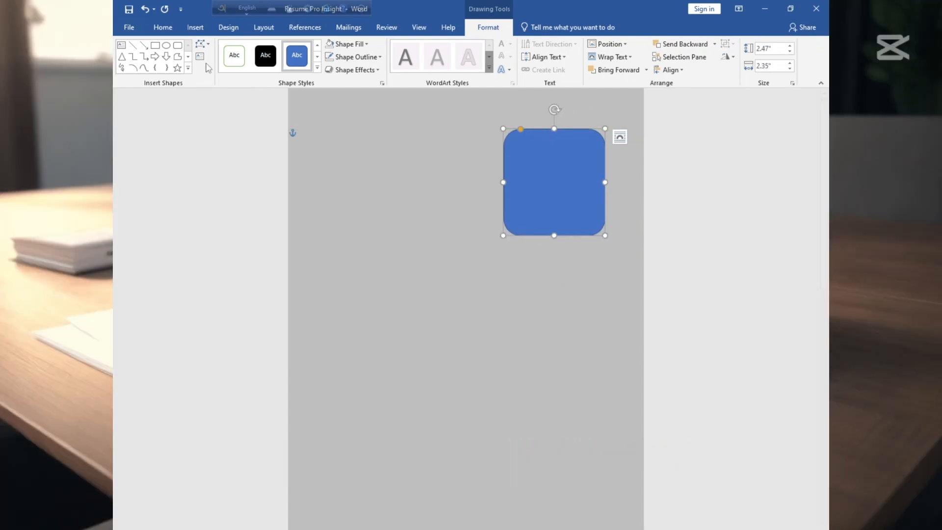
- Draw a second, smaller rounded rectangle about 1.52" high and 1.29" wide, below and left of the large one
click(199, 30)
click(223, 70)
click(265, 98)
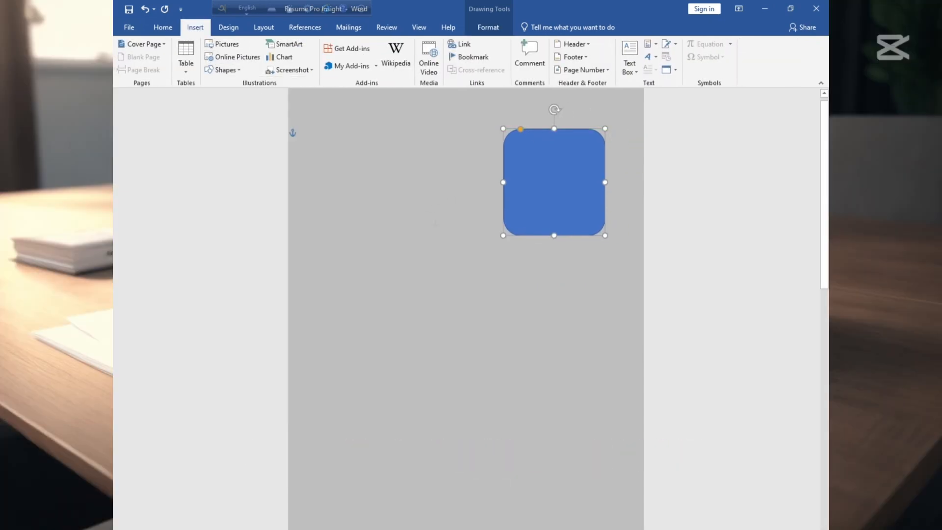
drag(426, 213, 482, 278)
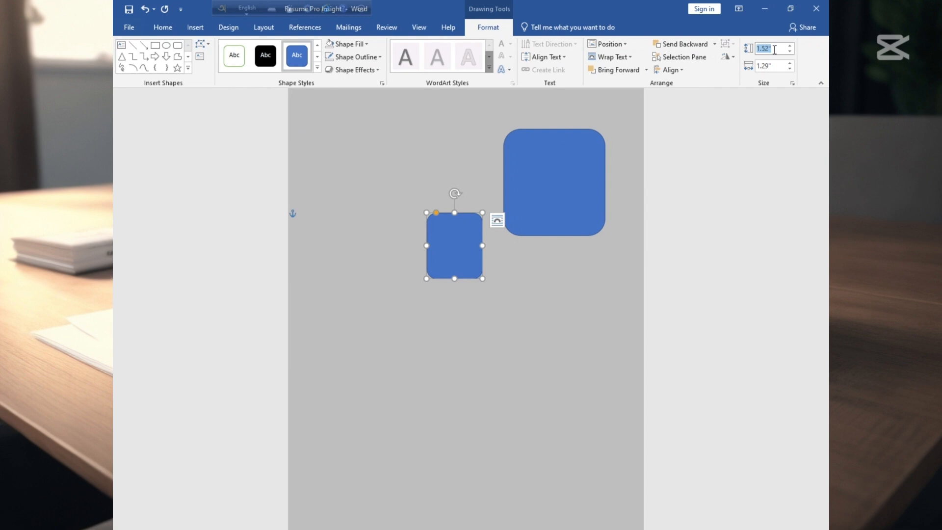
- Set the smaller rounded rectangle's height to 0.38" and width to 0.41"
click(783, 67)
text(.43)
key(Return)
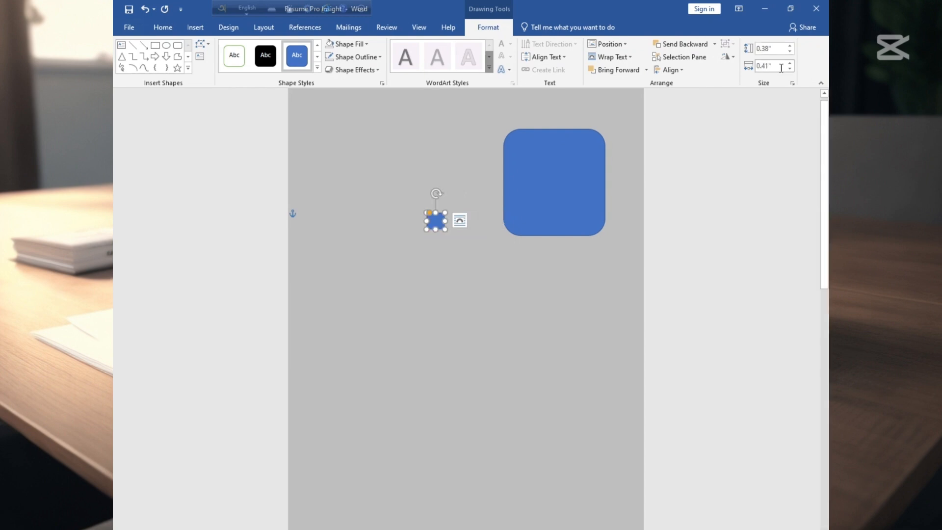
key(Escape)
- Give the small rounded rectangle a white fill and no outline
right_click(438, 219)
click(478, 187)
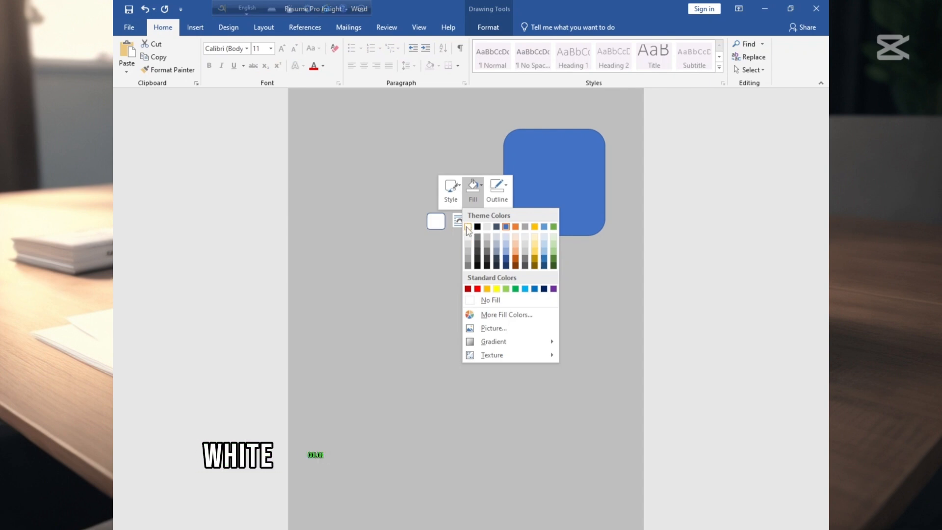
click(467, 226)
click(500, 186)
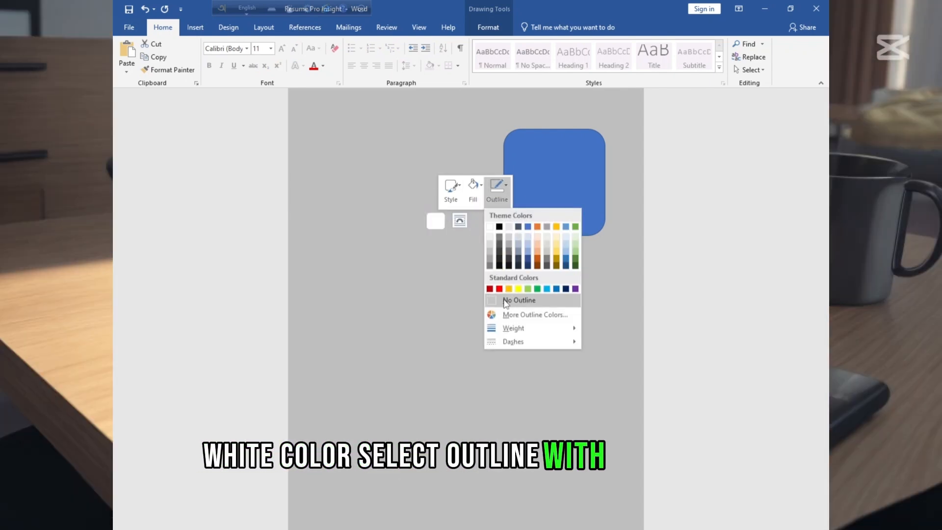
click(510, 300)
- Fill the large rounded rectangle with a dark teal-blue chosen from the standard color palette
right_click(541, 134)
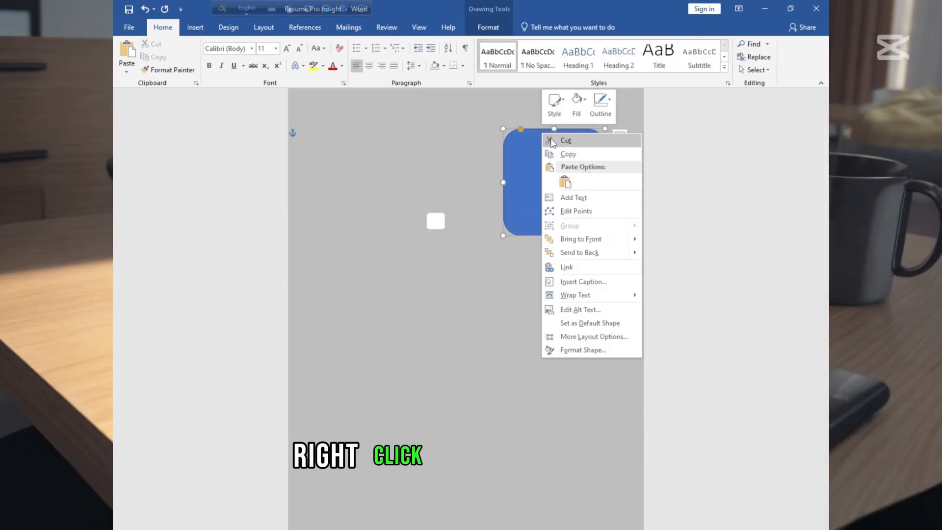
click(582, 109)
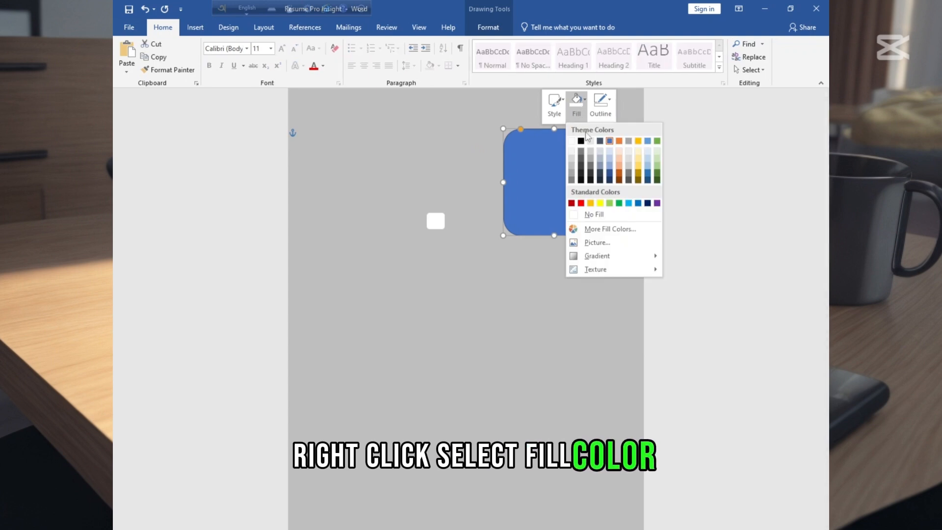
click(599, 228)
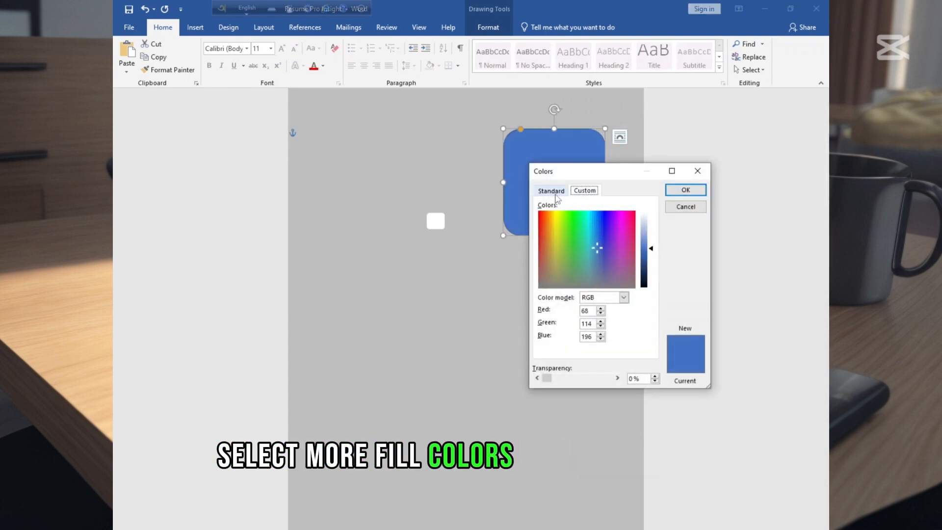
click(552, 192)
click(569, 223)
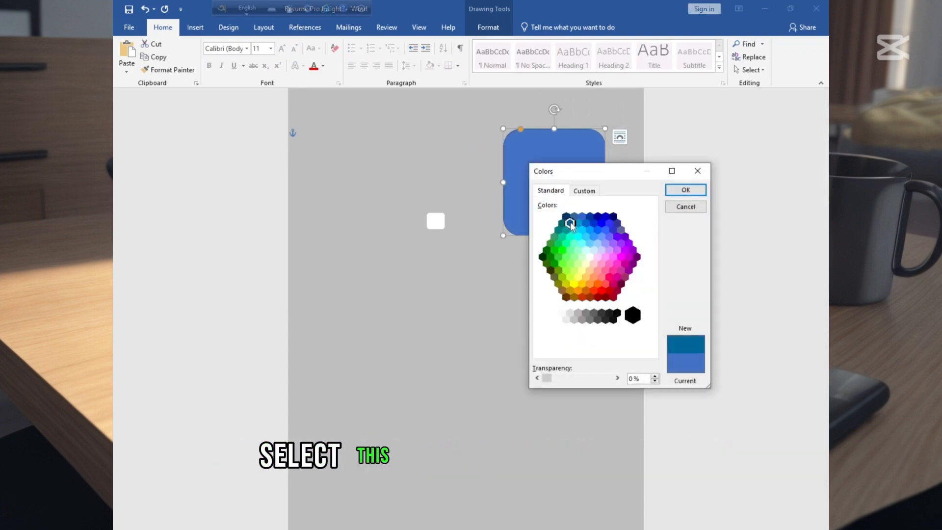
click(685, 190)
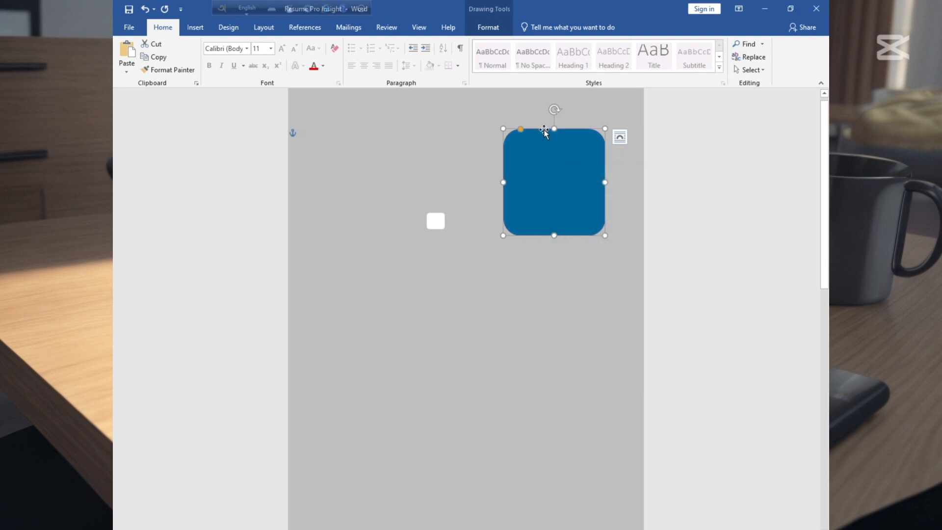
- Remove the outline from the large rounded rectangle
right_click(545, 130)
click(608, 106)
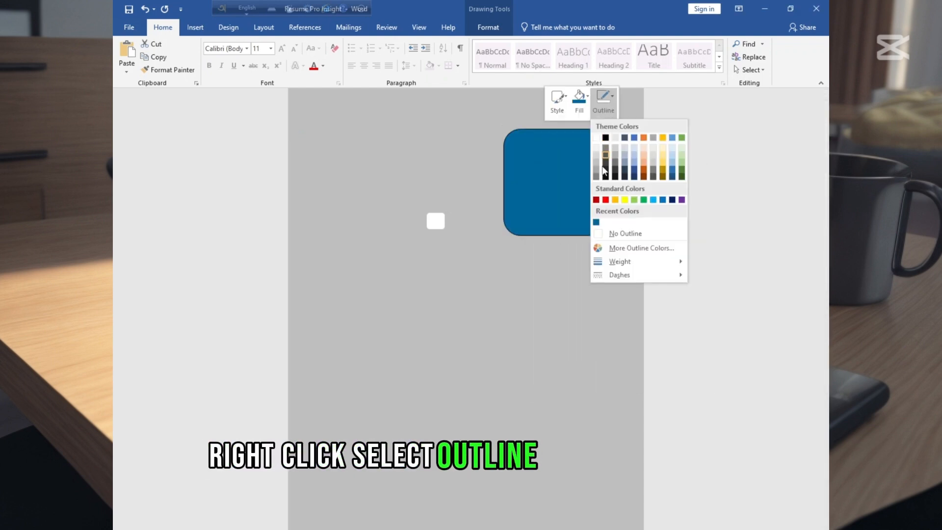
click(605, 234)
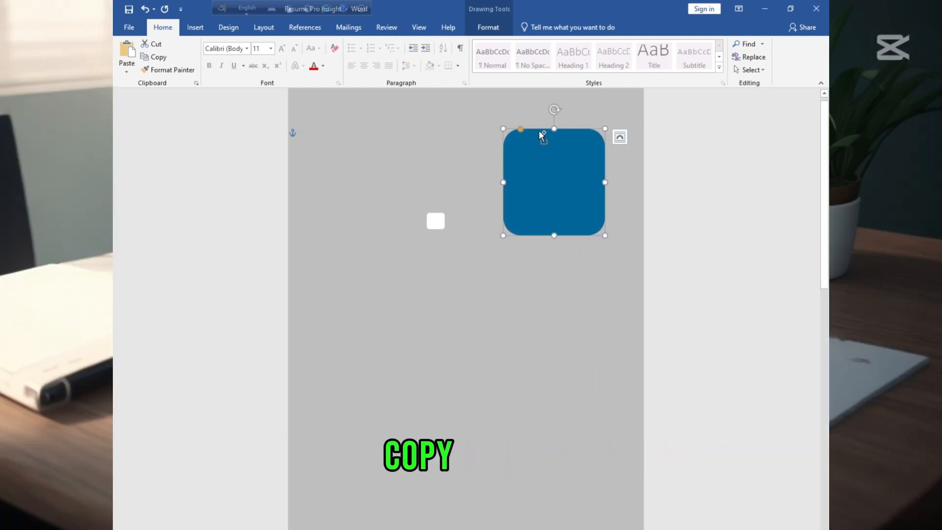
- Duplicate the large blue rounded rectangle and place the copy below the original
key(ctrl+c)
key(ctrl+v)
drag(533, 177, 531, 301)
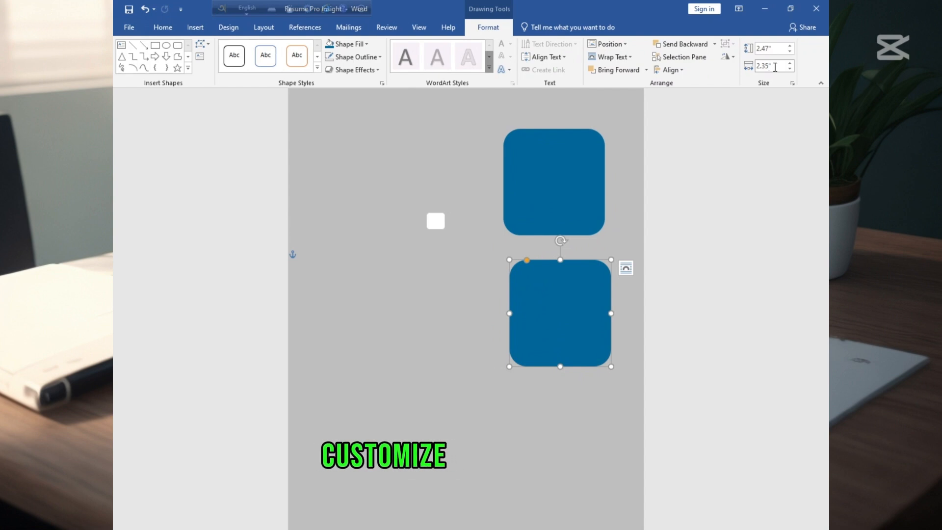
- Set the copied shape's height to 7.47" and shift both blue shapes up and right, stacked near the page's right edge
click(774, 67)
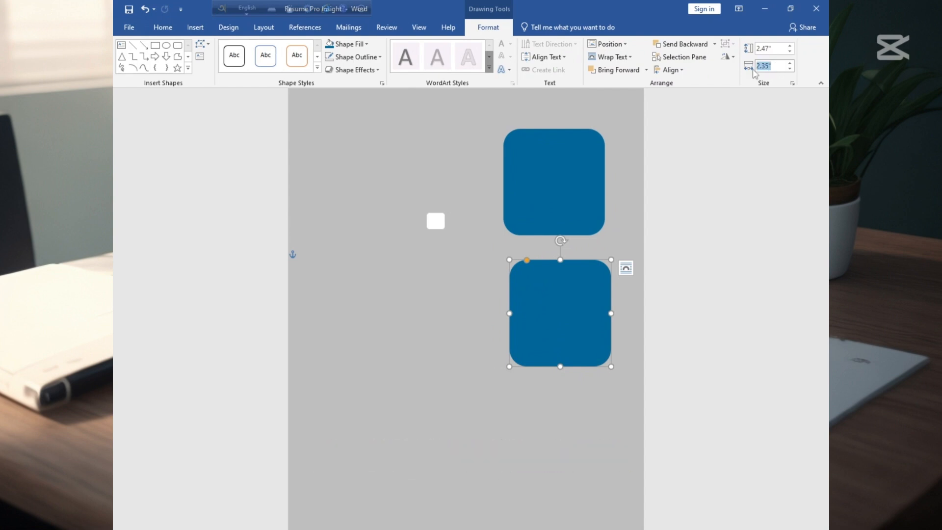
click(770, 48)
text(7.47)
key(Return)
drag(580, 138, 600, 119)
drag(561, 276, 578, 227)
- Insert all pictures from the folder "Icon image one folder" at the start of the second page
scroll(578, 227, down, 3)
click(288, 448)
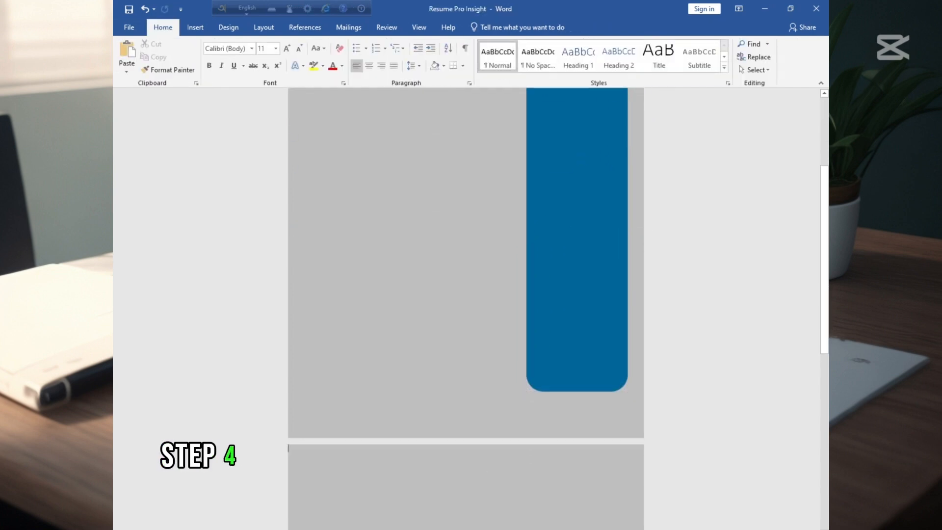
click(195, 27)
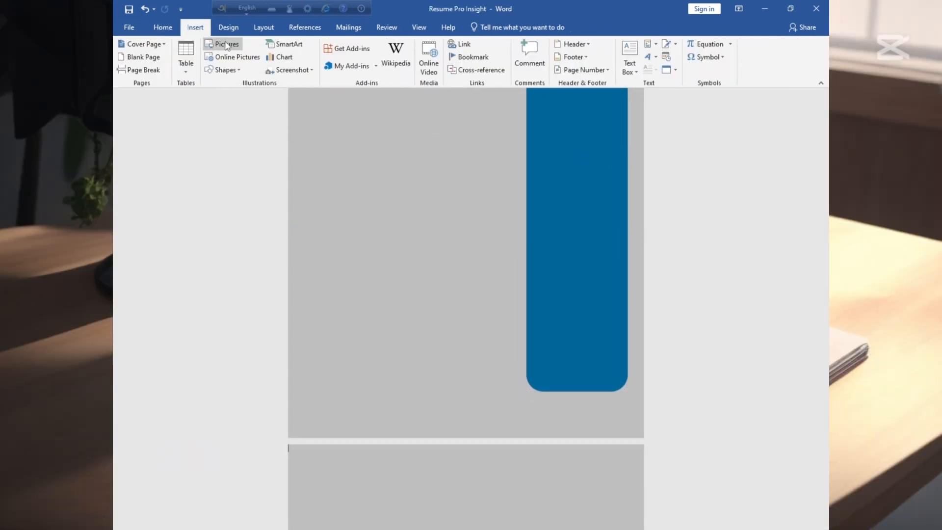
click(234, 49)
key(ctrl+a)
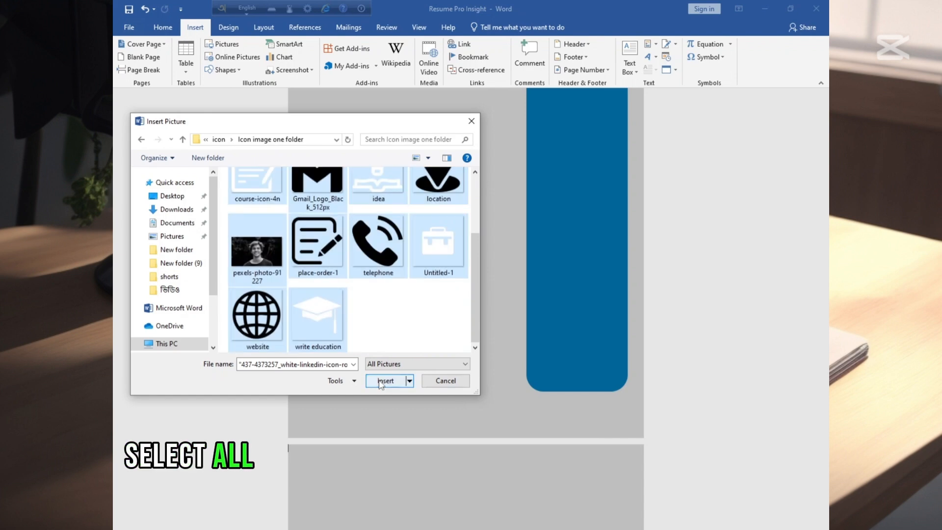
click(378, 379)
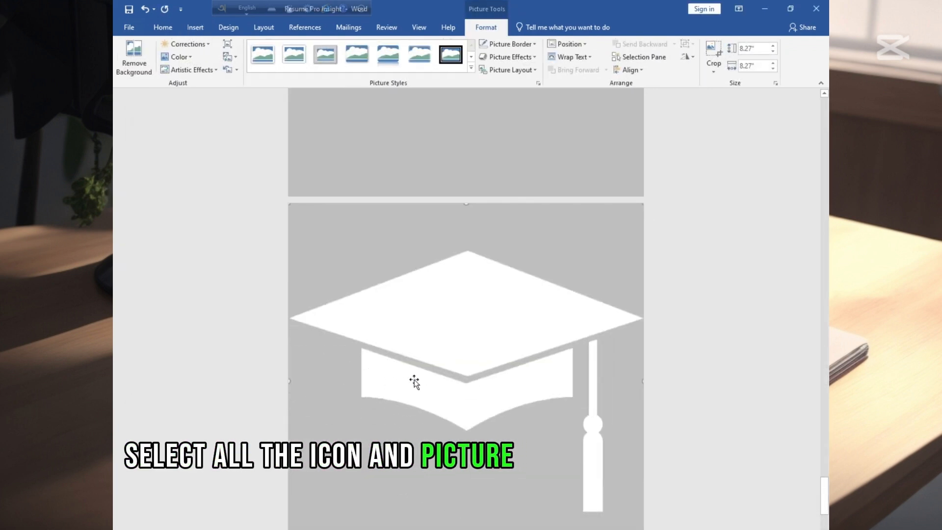
scroll(414, 378, up, 2)
scroll(415, 378, up, 15)
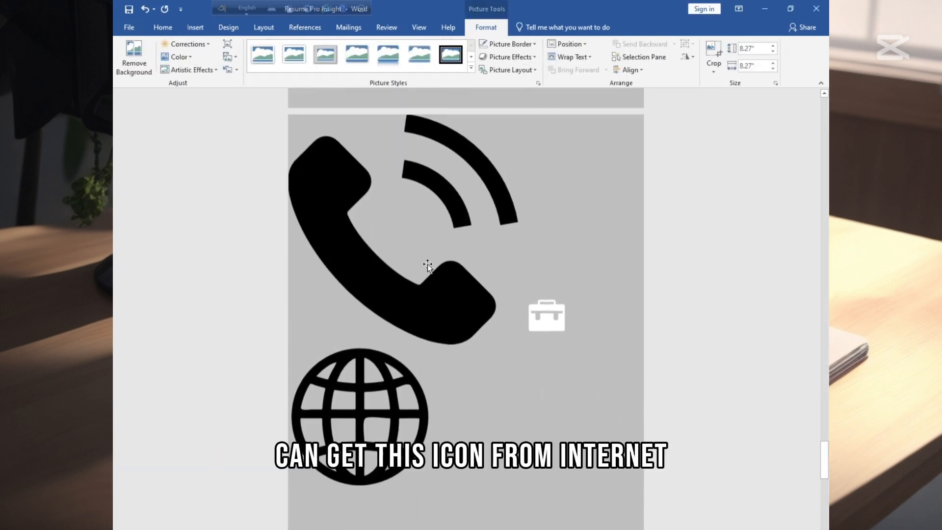
scroll(427, 264, up, 14)
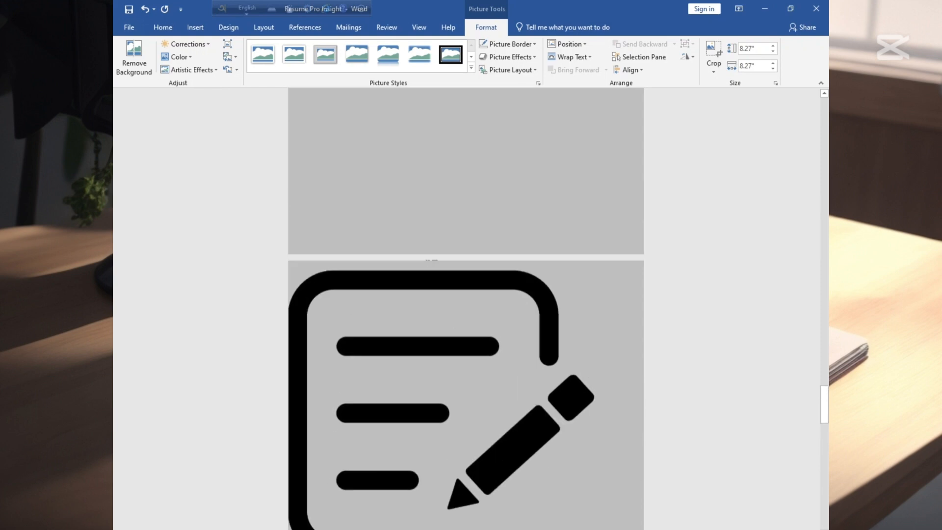
scroll(441, 282, down, 6)
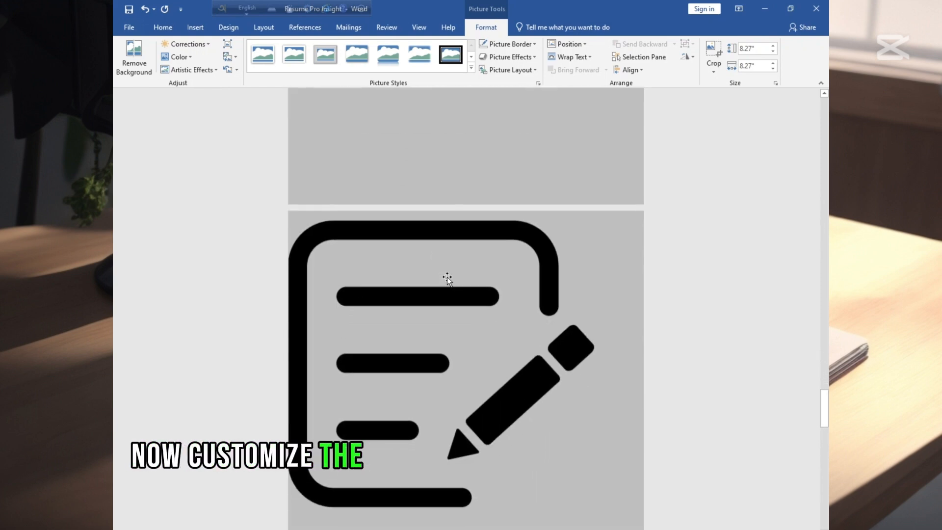
- Resize the notepad-and-pencil icon to 0.25" high and 0.25" wide
click(755, 49)
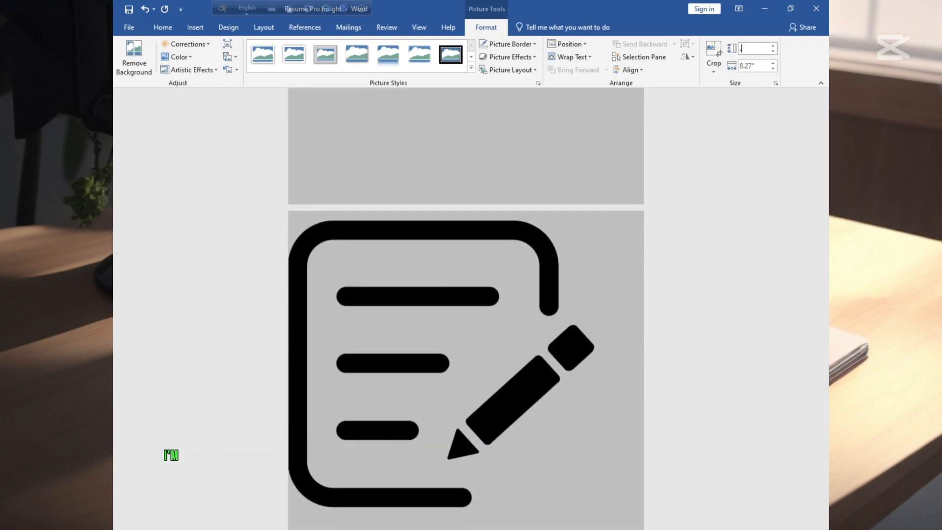
text(.25)
click(759, 68)
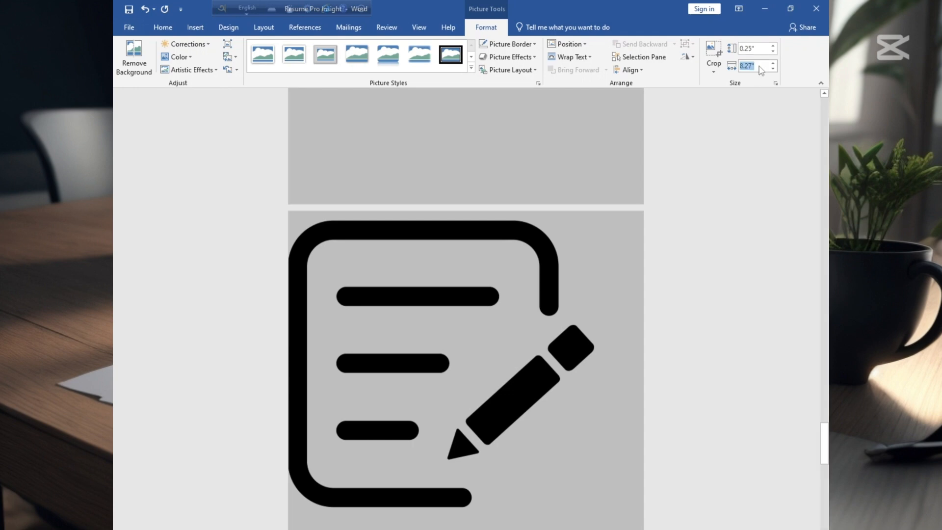
click(761, 66)
text(.25)
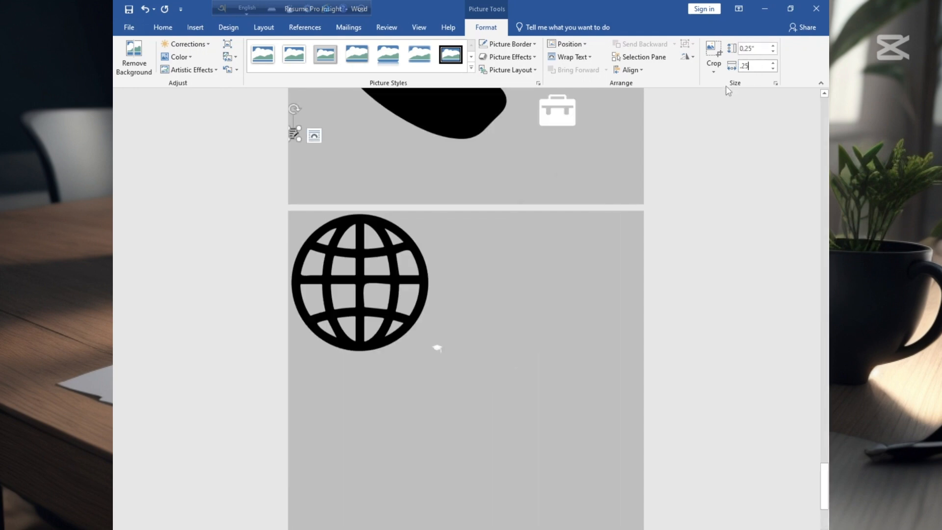
- Resize the globe, phone and location-pin icons to 0.25" in height and width
click(755, 49)
text(.25)
click(390, 363)
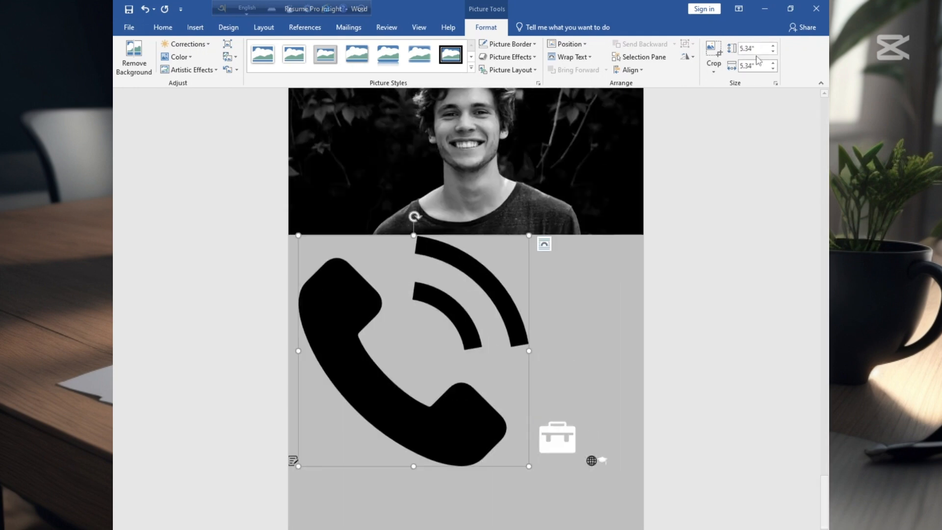
click(756, 66)
text(.25)
click(340, 337)
click(756, 49)
text(.25)
- Resize the lightbulb, Gmail and white notepad icons to 0.25" in height and width
click(410, 196)
click(753, 48)
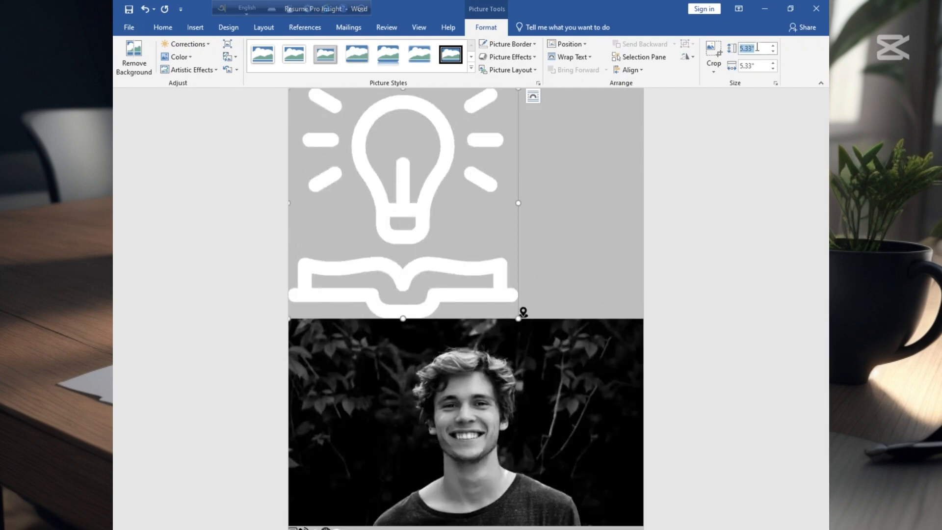
text(.25)
click(569, 154)
click(758, 65)
text(.25)
key(Return)
click(378, 142)
click(753, 48)
text(.25)
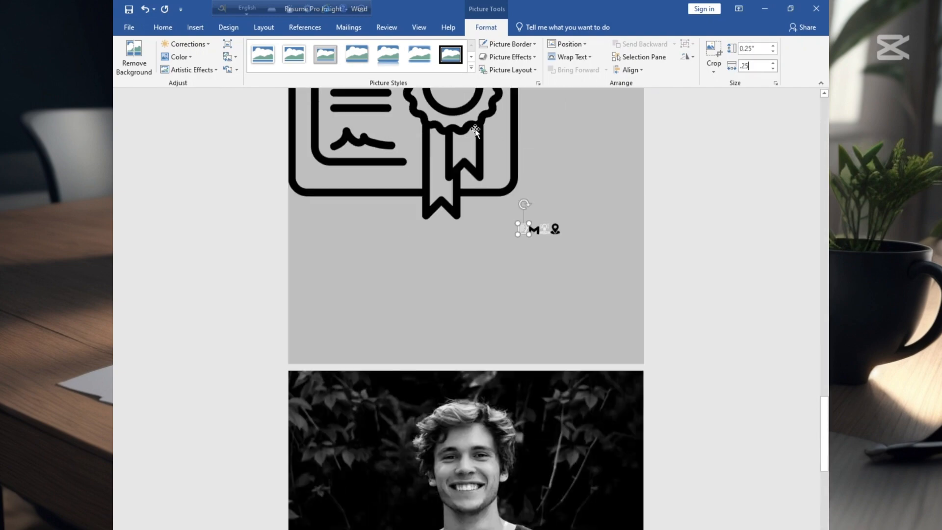
- Resize the certificate, web globe, crossed-tools and LinkedIn icons to 0.25" in height and width
click(475, 130)
click(756, 66)
text(.25)
click(361, 178)
click(753, 67)
text(.25)
click(765, 48)
text(.25)
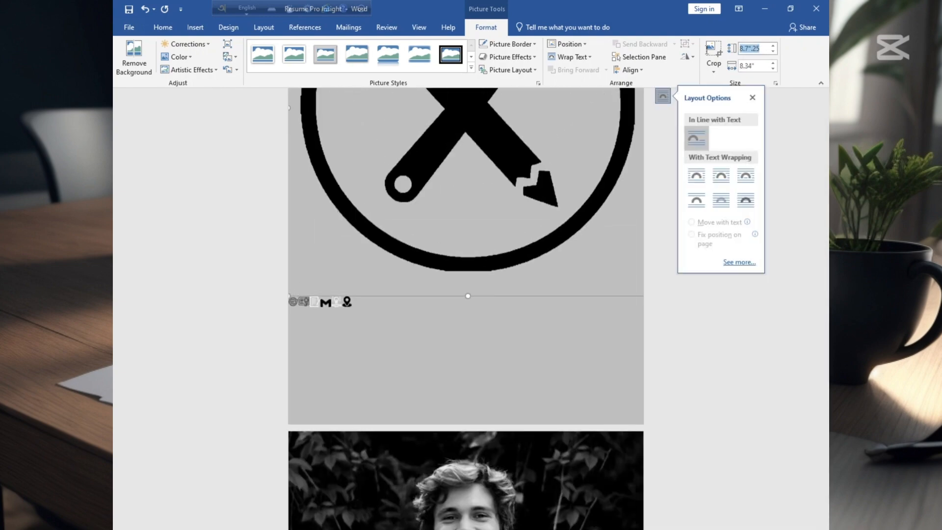
click(755, 65)
text(.25)
- Crop the portrait photo closer around the man, to about 4.21" high by 4.96" wide
scroll(482, 214, down, 2)
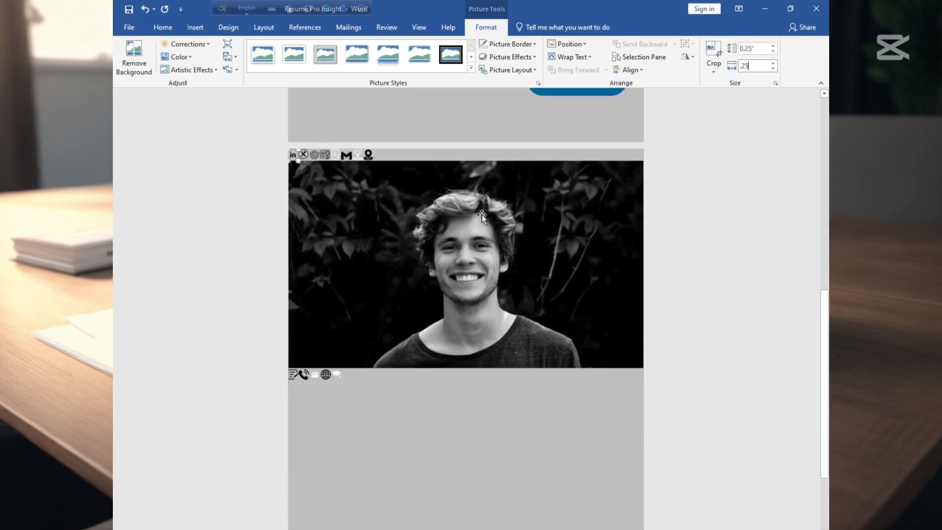
click(446, 222)
click(713, 72)
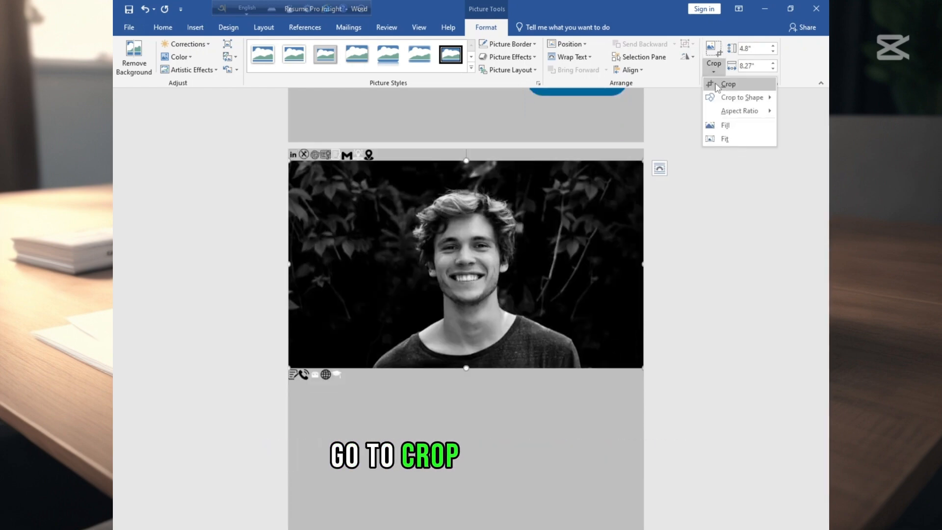
click(728, 84)
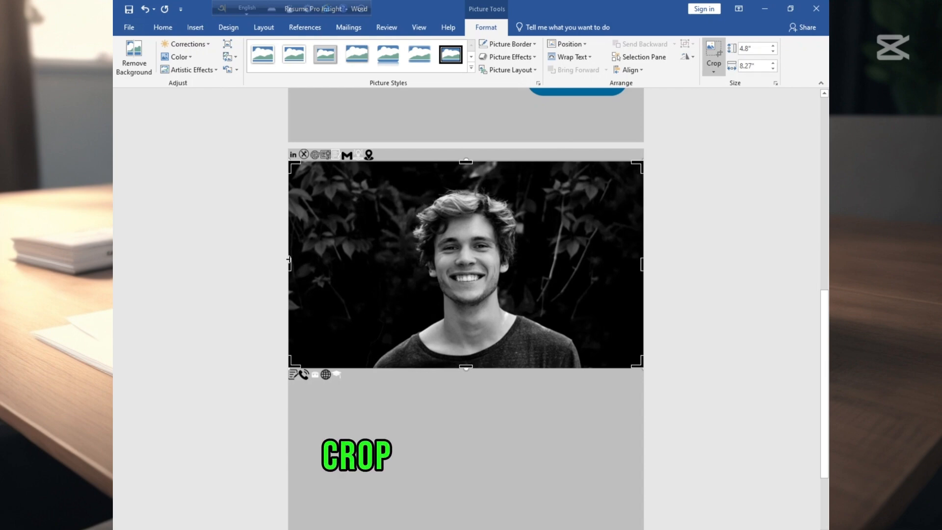
drag(288, 260, 366, 255)
drag(563, 264, 533, 267)
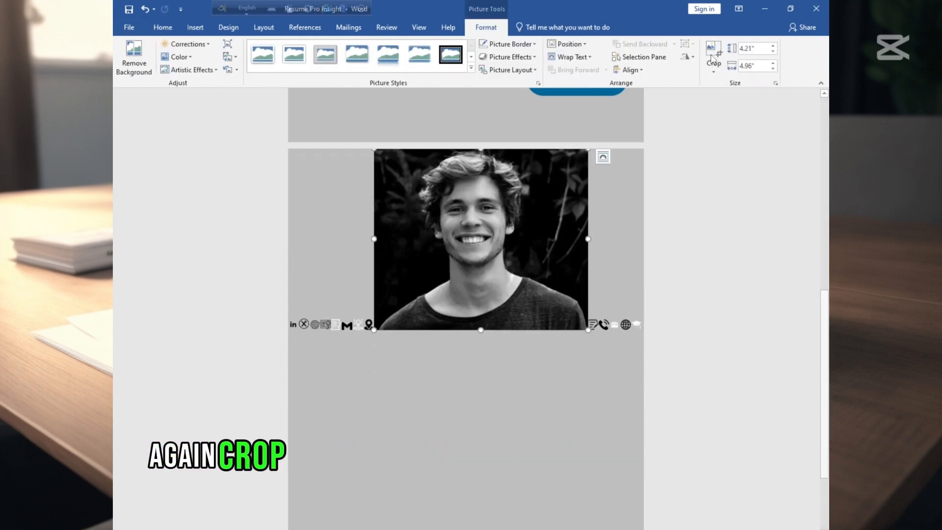
- Crop the photo to a rounded rectangle and shrink it to about 1.3" high by 1.53" wide
click(713, 71)
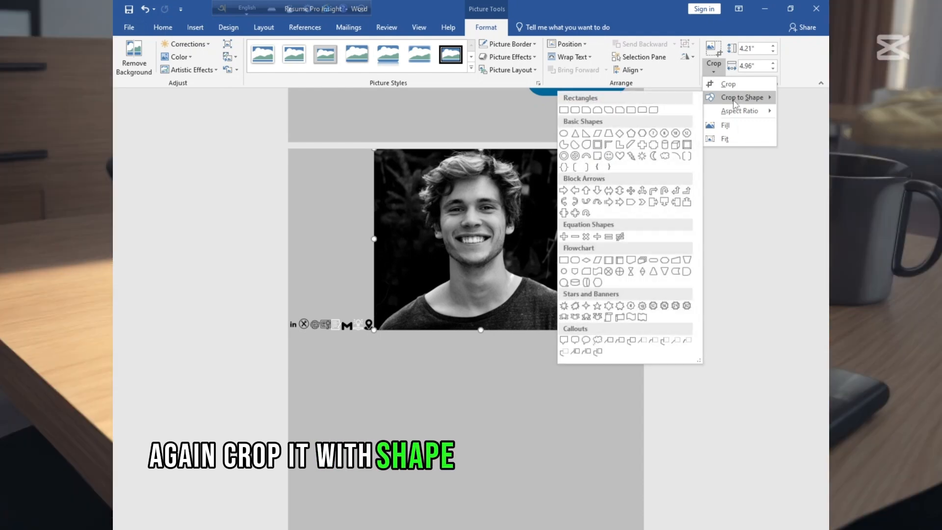
mouse_move(735, 100)
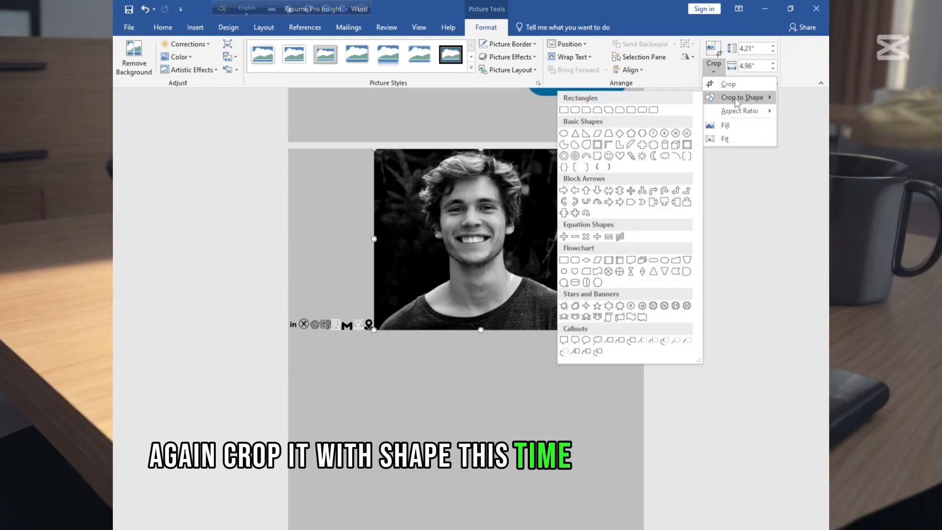
click(575, 110)
drag(587, 330, 440, 204)
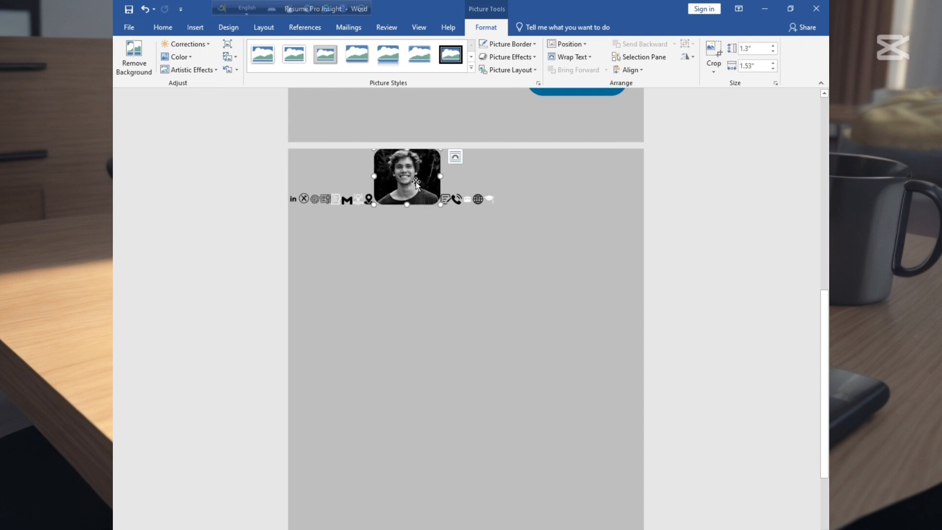
- Give the photo a light blue border with a 4½ pt weight
click(519, 45)
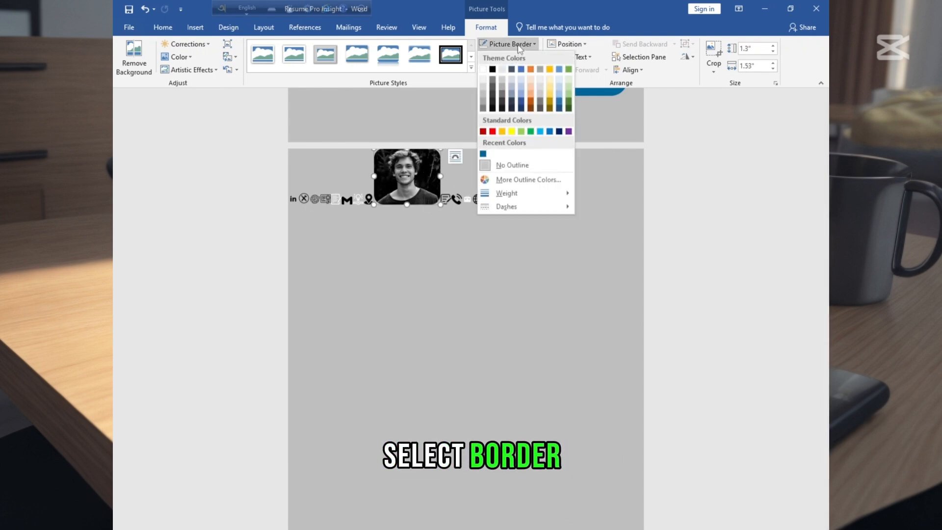
click(542, 132)
click(518, 45)
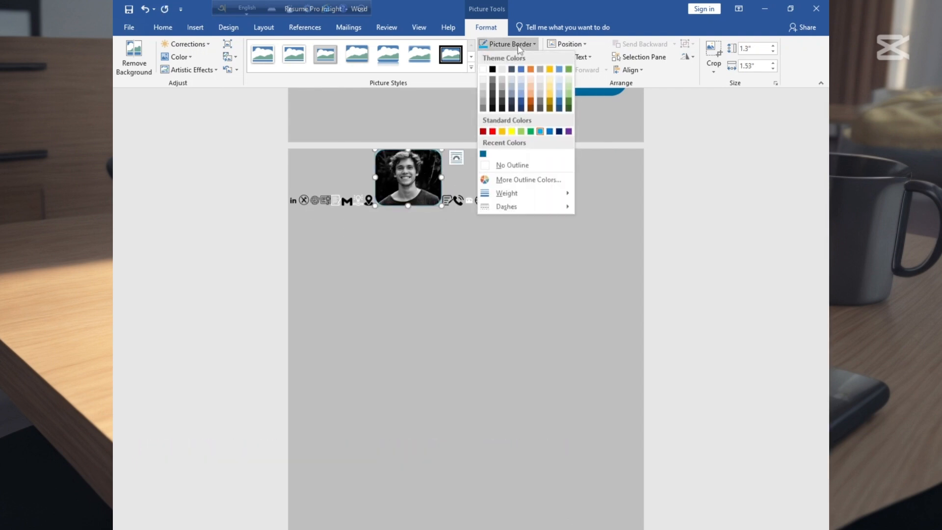
mouse_move(535, 188)
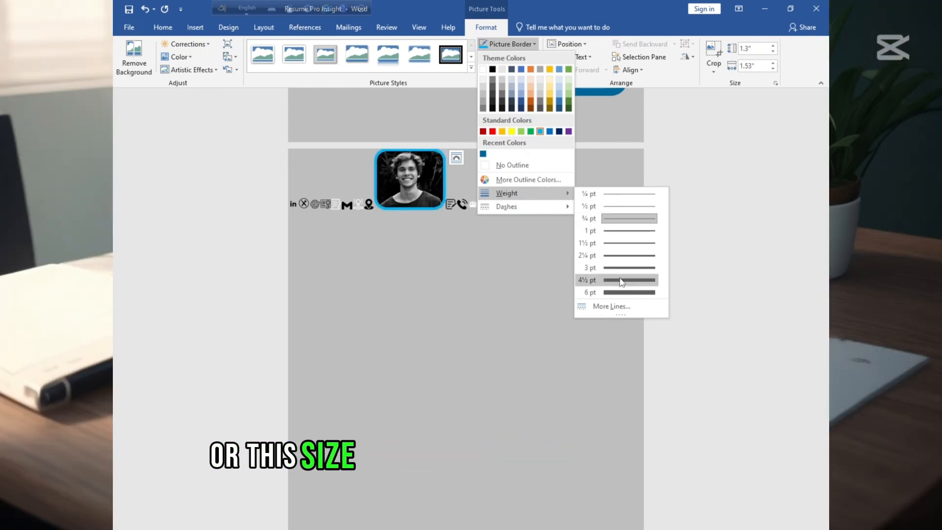
click(621, 281)
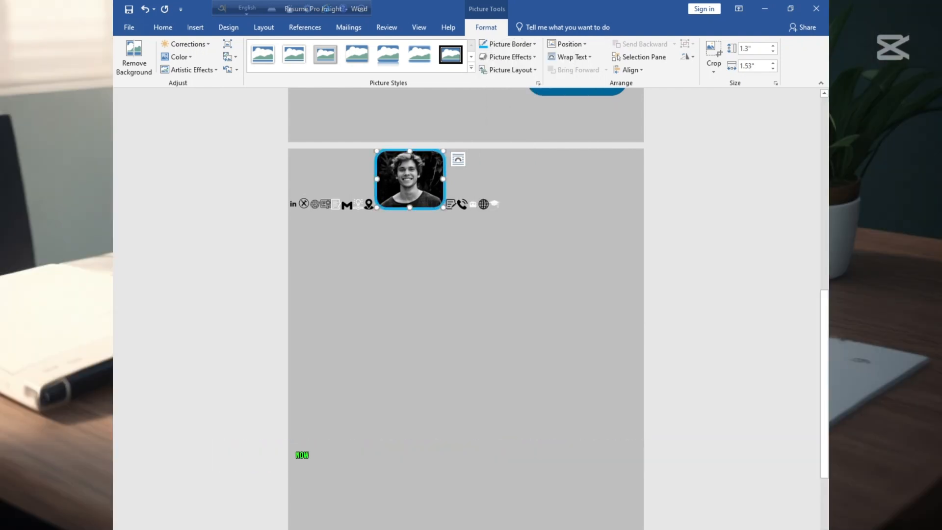
- Move the black globe icon from the end of the icon row to the line below
drag(489, 203, 298, 219)
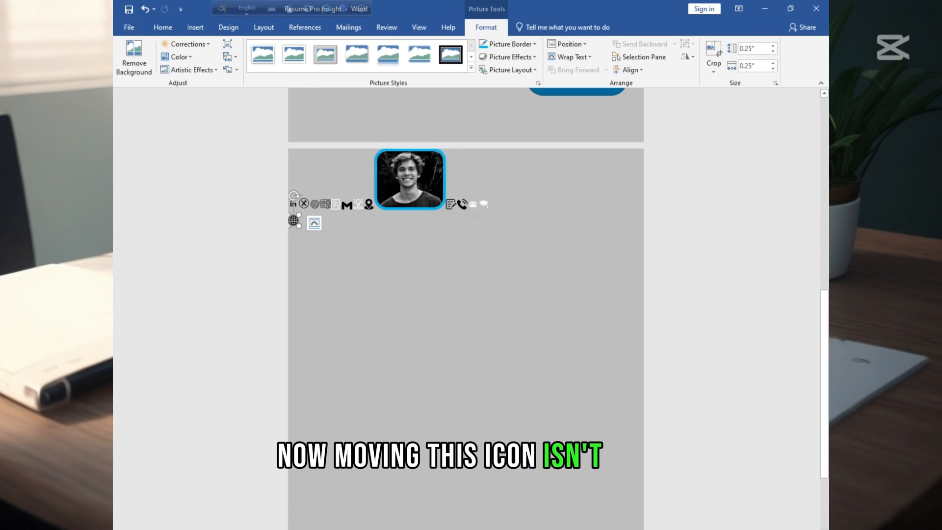
- Set the photo's text wrapping to In Front of Text and move it up onto the first page
click(406, 180)
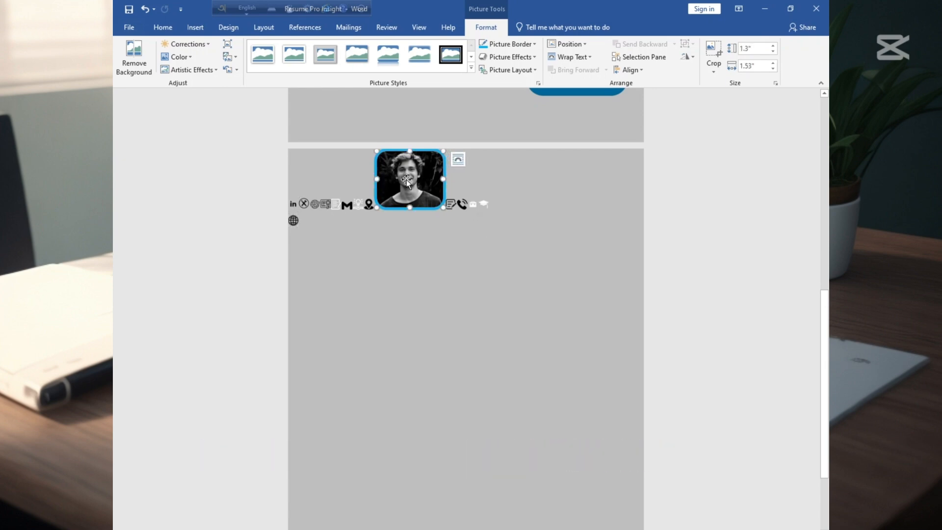
right_click(406, 180)
mouse_move(440, 357)
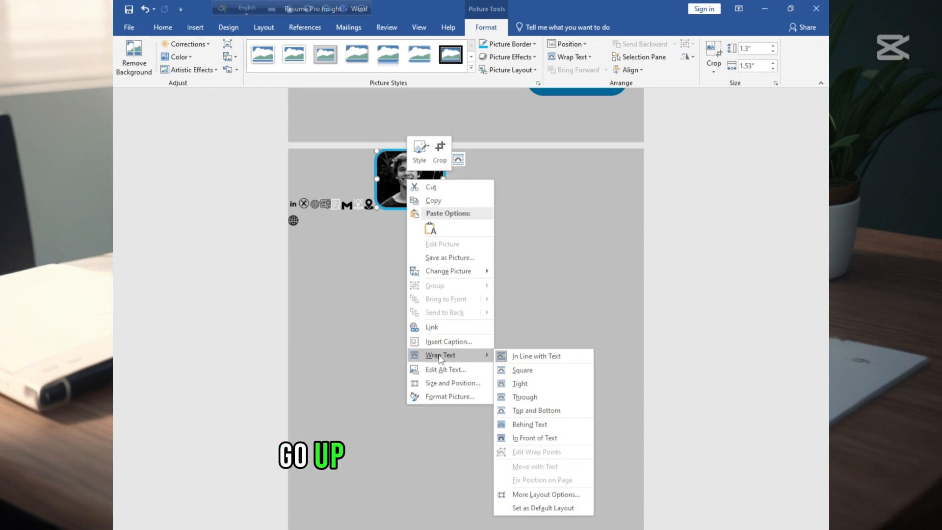
click(534, 438)
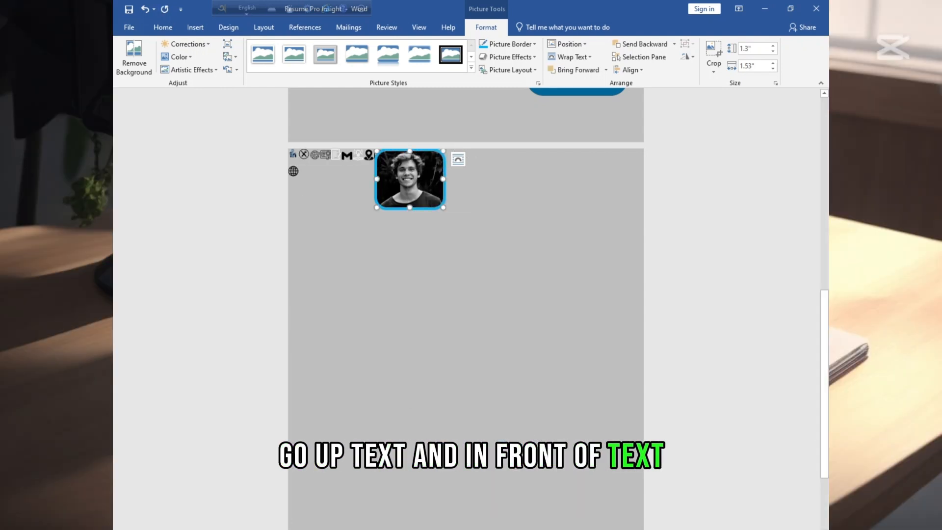
drag(402, 177, 385, 107)
scroll(385, 107, up, 2)
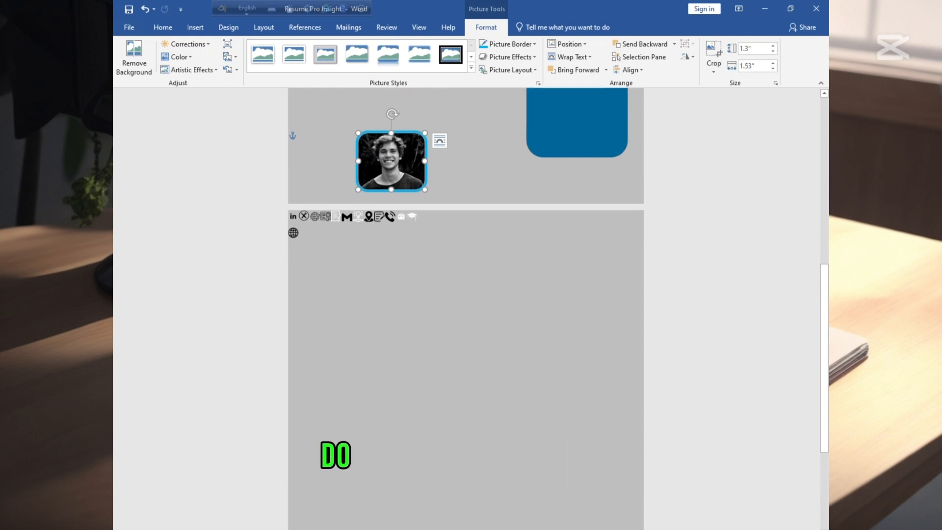
- Set the text wrapping of the icons on the second page to In Front of Text, one icon at a time
right_click(411, 217)
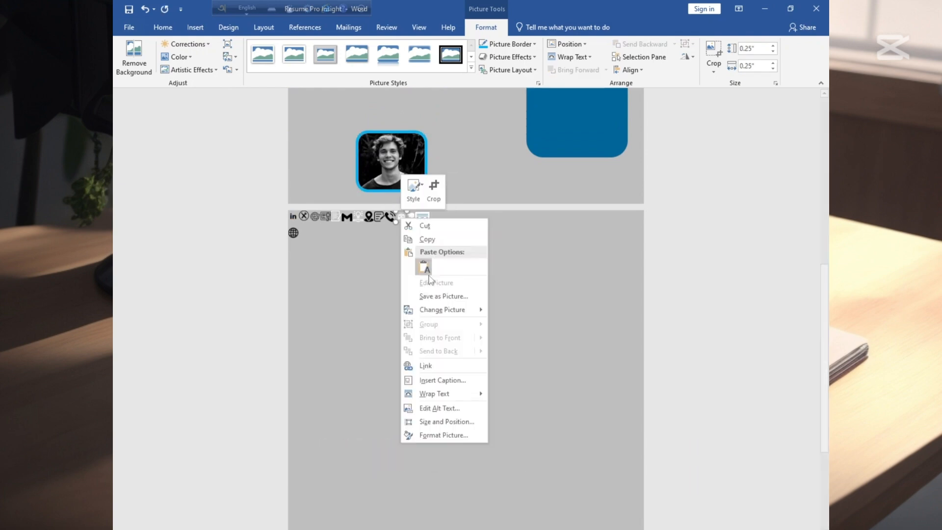
mouse_move(421, 393)
click(515, 498)
scroll(465, 308, up, 8)
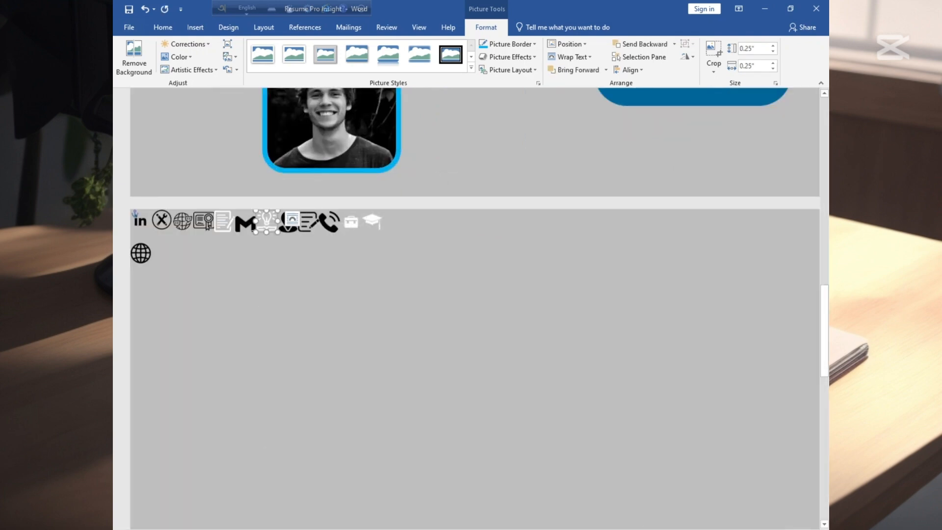
right_click(243, 223)
mouse_move(287, 387)
click(372, 475)
right_click(221, 223)
click(361, 472)
right_click(179, 221)
click(321, 476)
right_click(140, 223)
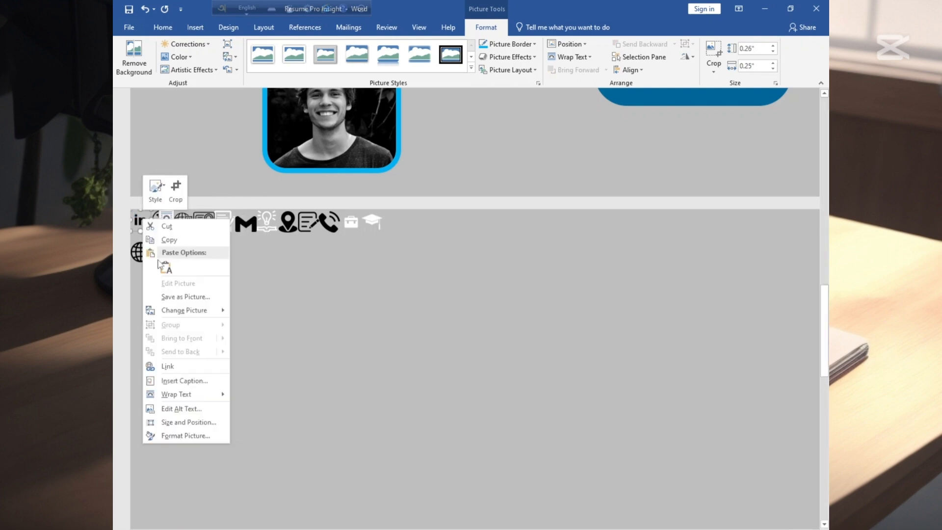
mouse_move(182, 436)
click(304, 474)
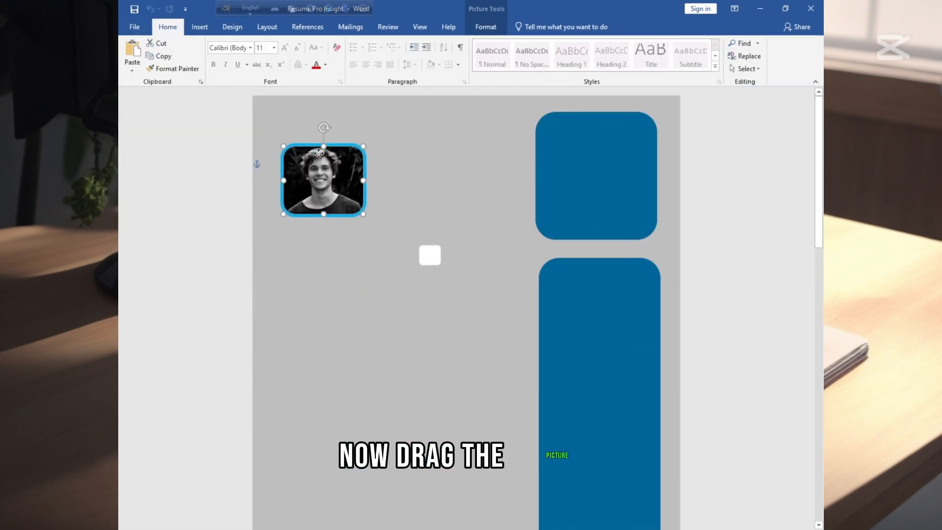
- Resize the photo to 1.25" high by 1.28" wide and place it in the first page's upper-left corner
drag(319, 153, 316, 138)
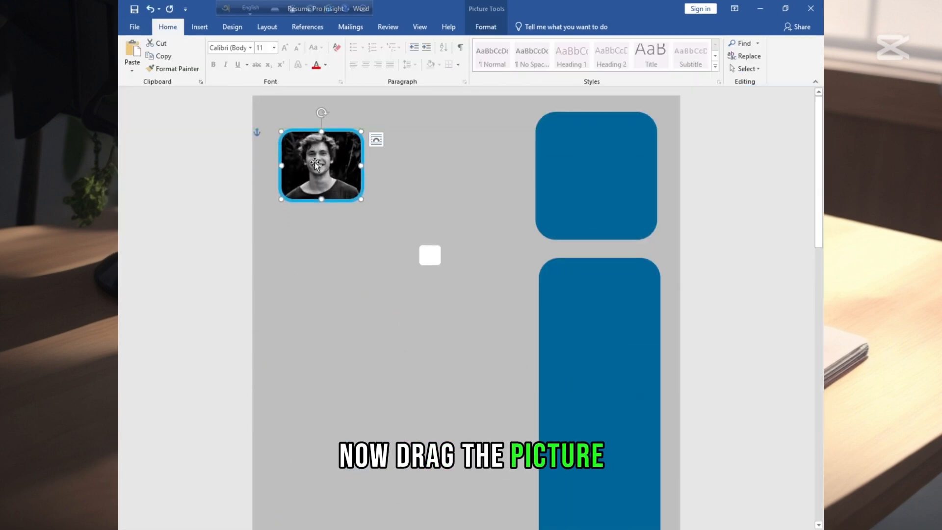
double_click(346, 166)
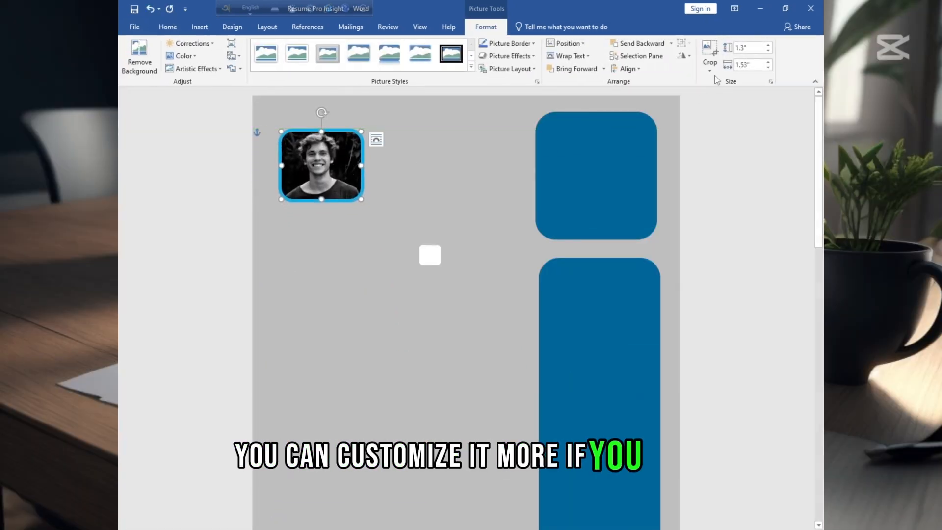
click(751, 65)
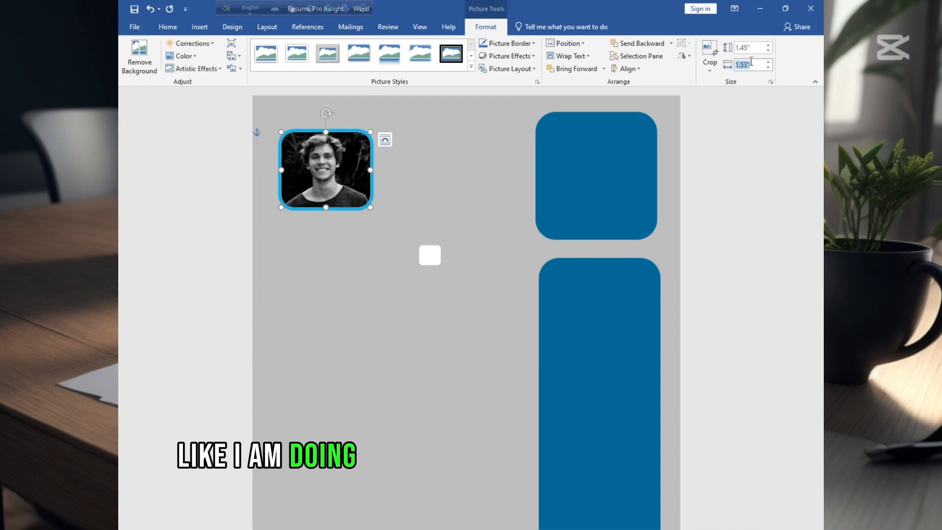
key(Return)
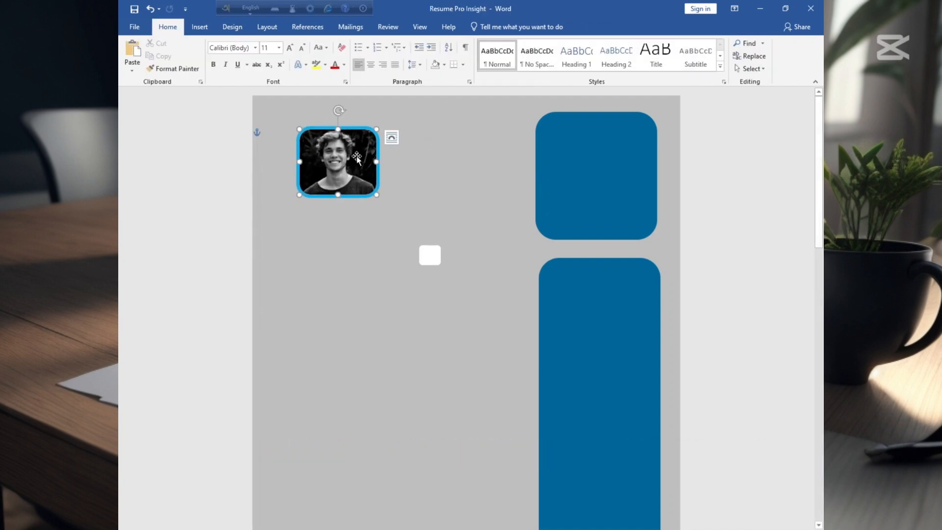
drag(333, 147, 315, 138)
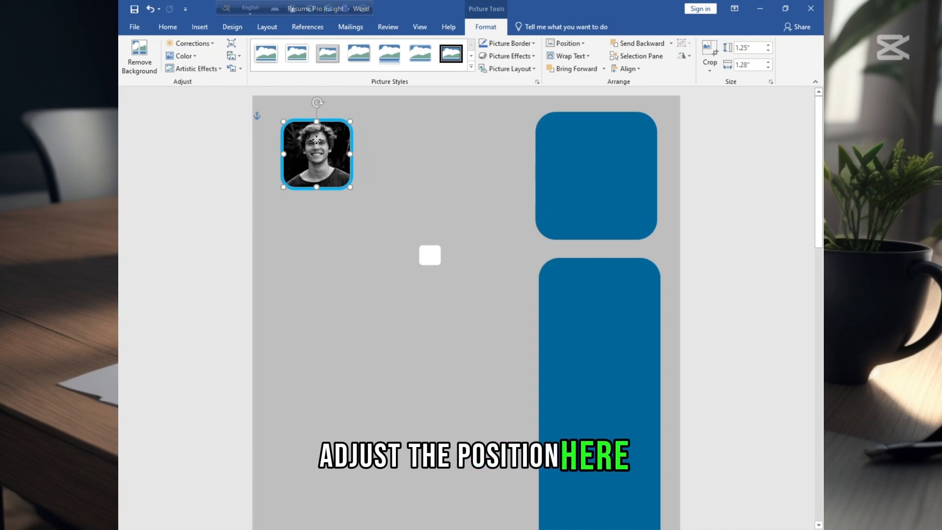
click(252, 214)
- Enter the placeholder text "First Last" in the empty text box beside the photo
click(457, 184)
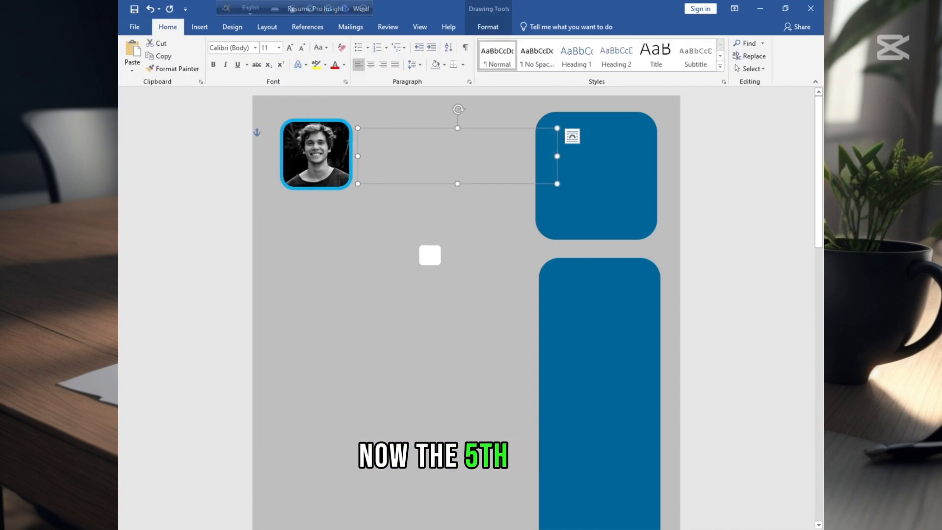
click(364, 137)
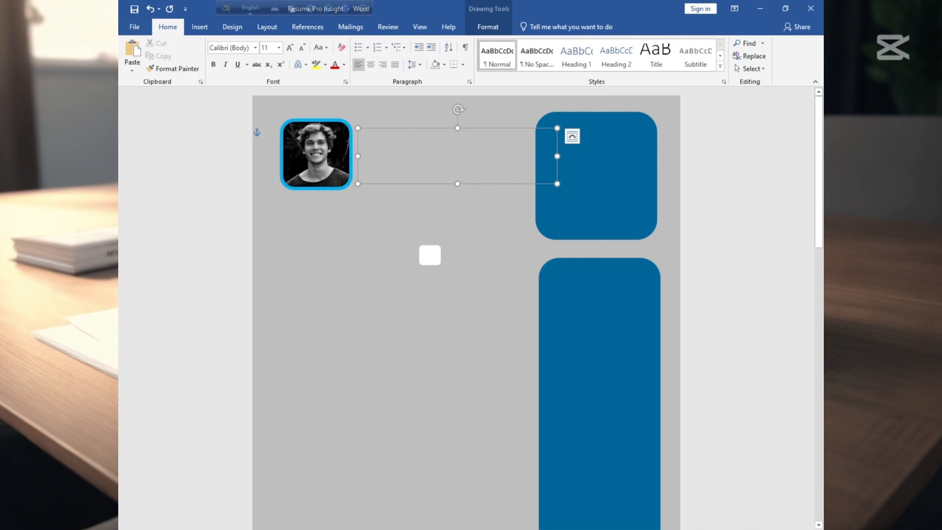
text(First Last)
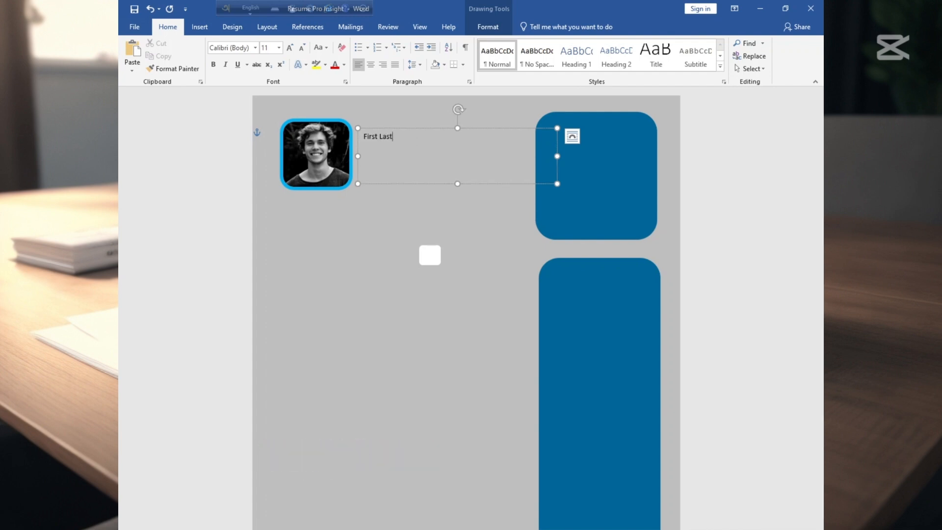
- Format the name text in bold at 36 pt with "First" in light blue, and move its text box up slightly
key(ctrl+a)
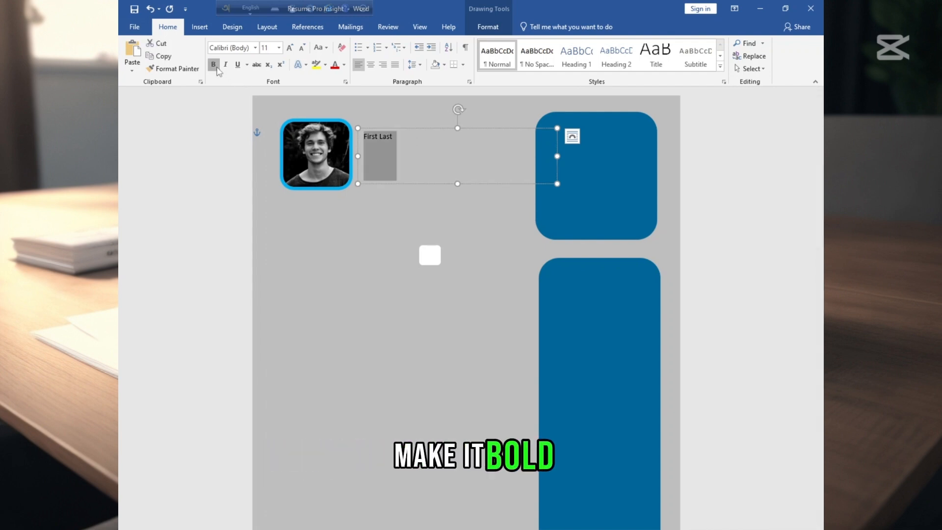
click(289, 50)
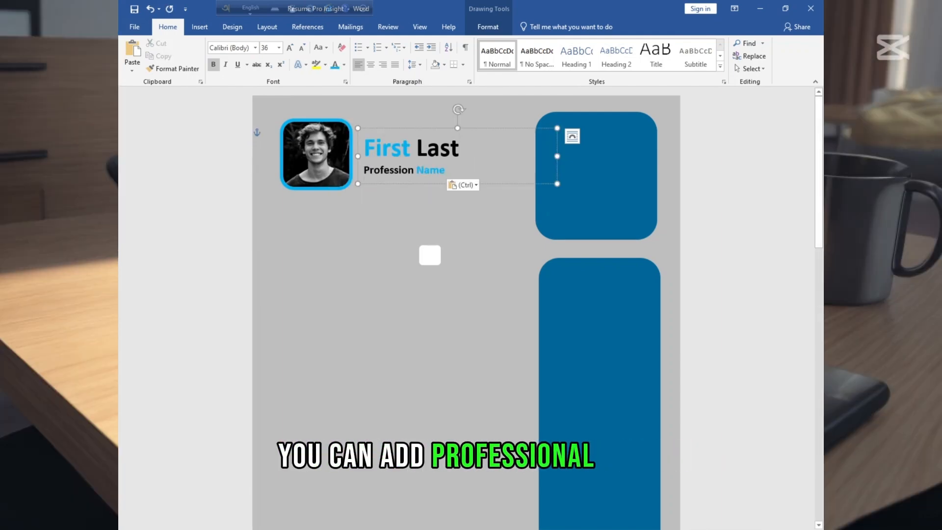
drag(492, 128, 493, 111)
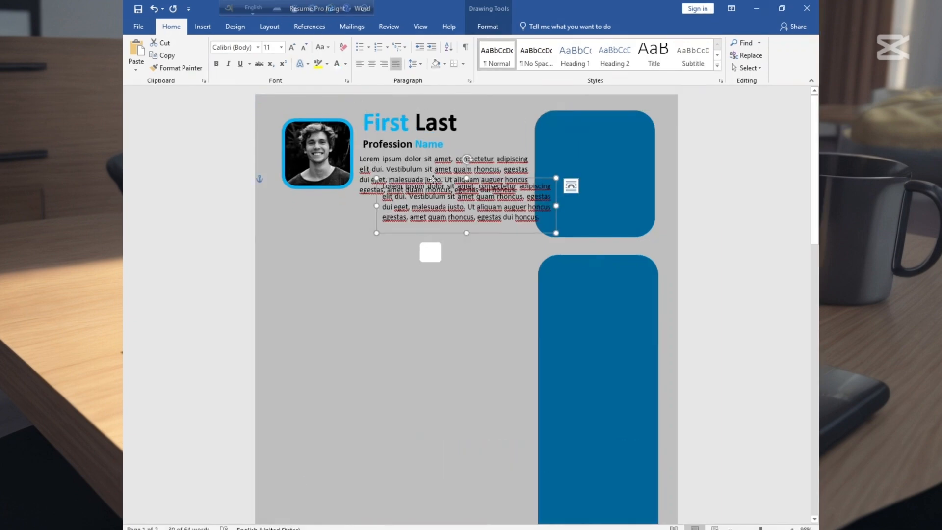
- Move the duplicated paragraph text box toward the upper blue shape and replace its text with a placeholder phone number
drag(465, 191, 587, 185)
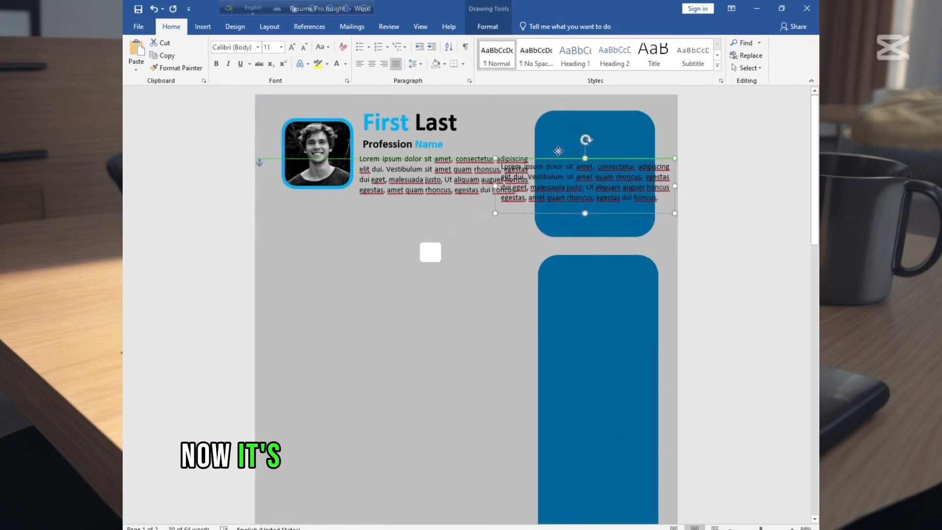
key(ctrl+a)
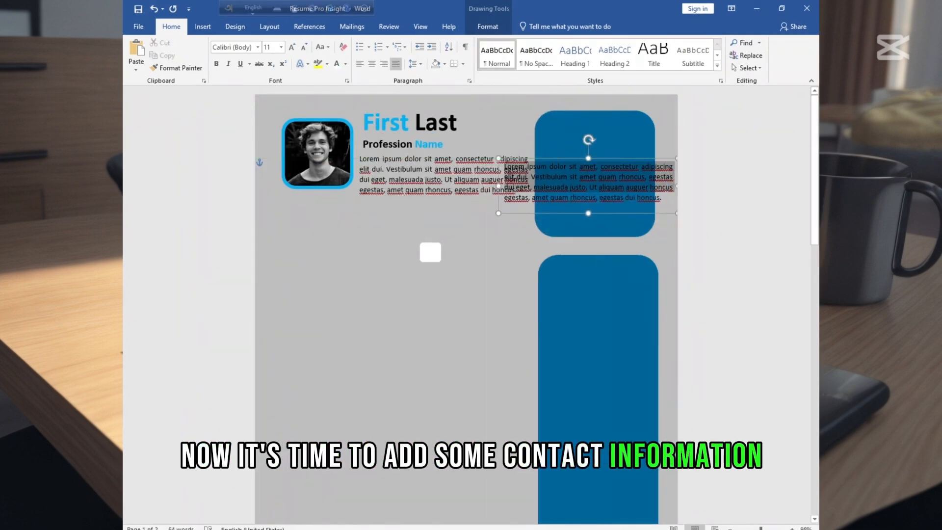
key(Delete)
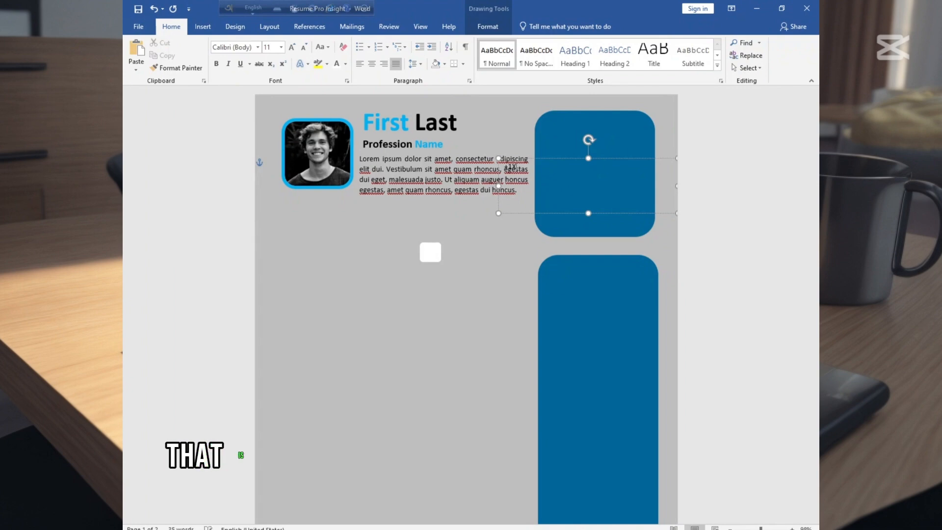
text(+1XX X)
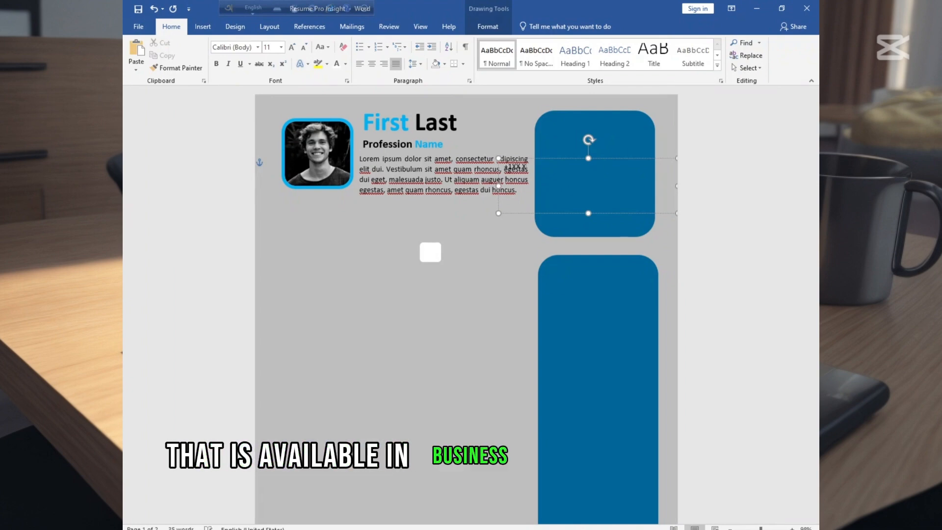
text(XX)
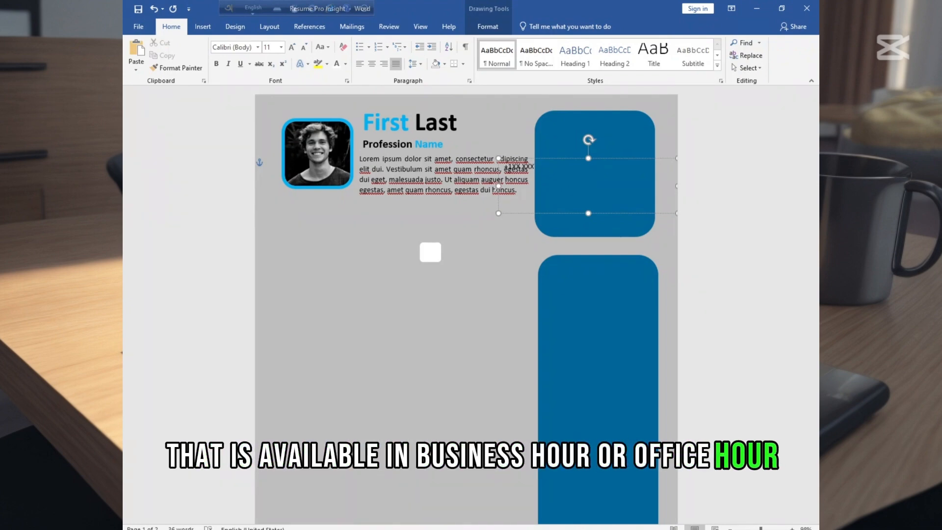
text( XXX)
- Format the placeholder phone number as white, bold, 12 pt text
key(ctrl+a)
click(345, 64)
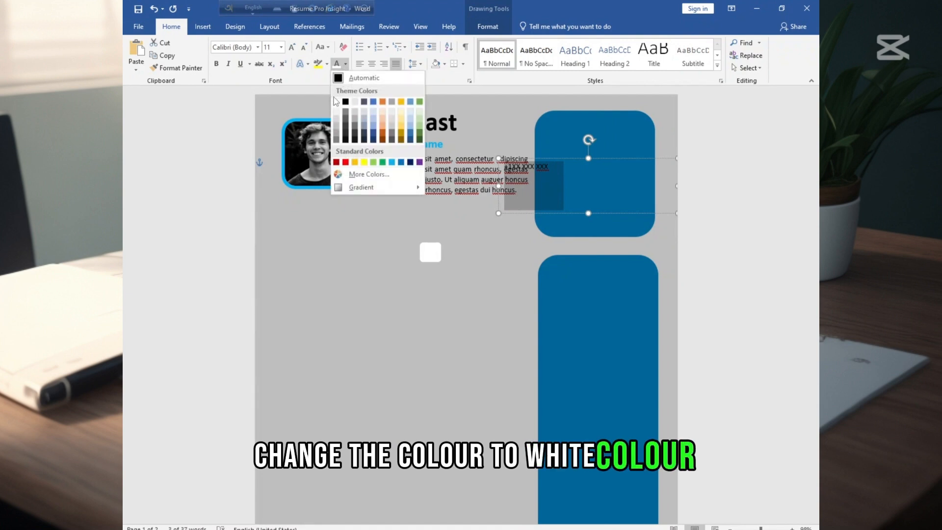
click(336, 101)
click(216, 64)
click(280, 47)
click(269, 102)
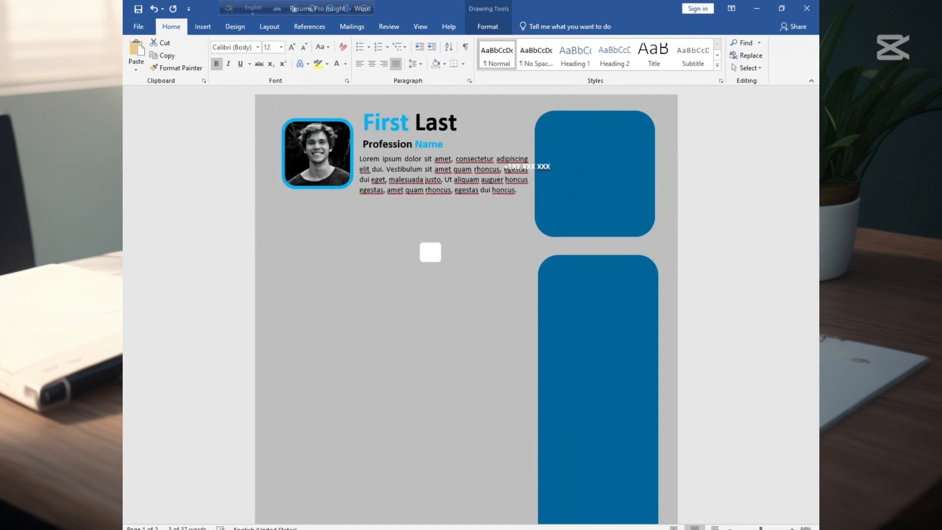
- Shrink the phone number text box around its text at 14 pt and position it near the top of the upper blue shape
drag(588, 212, 588, 175)
drag(499, 167, 586, 160)
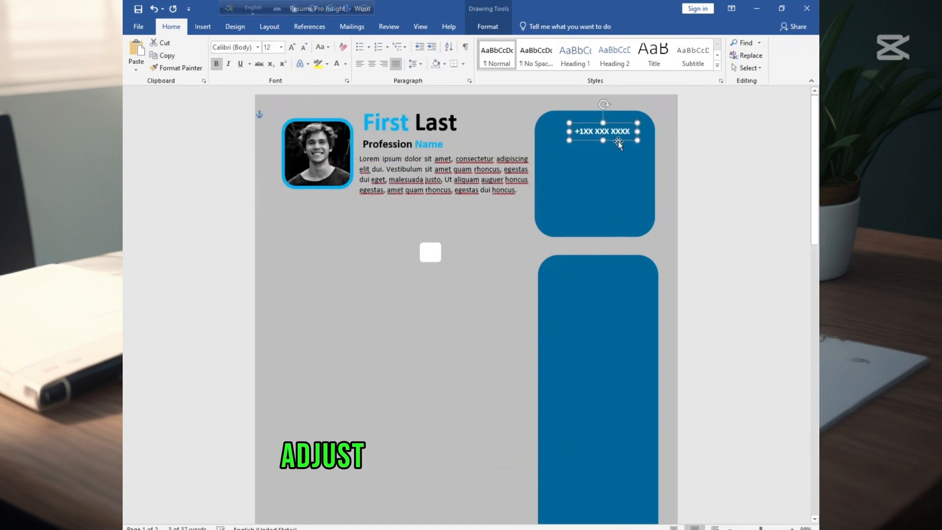
key(Up)
key(Up)
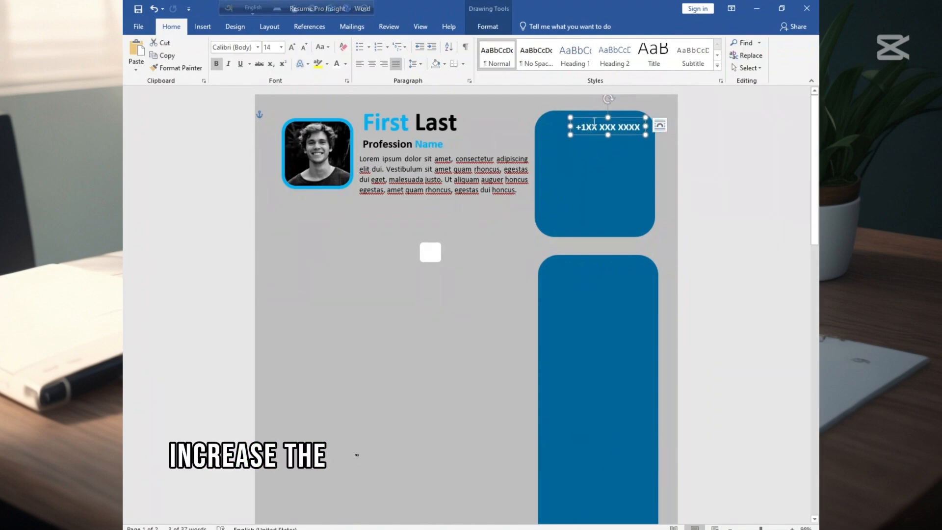
drag(593, 121, 591, 118)
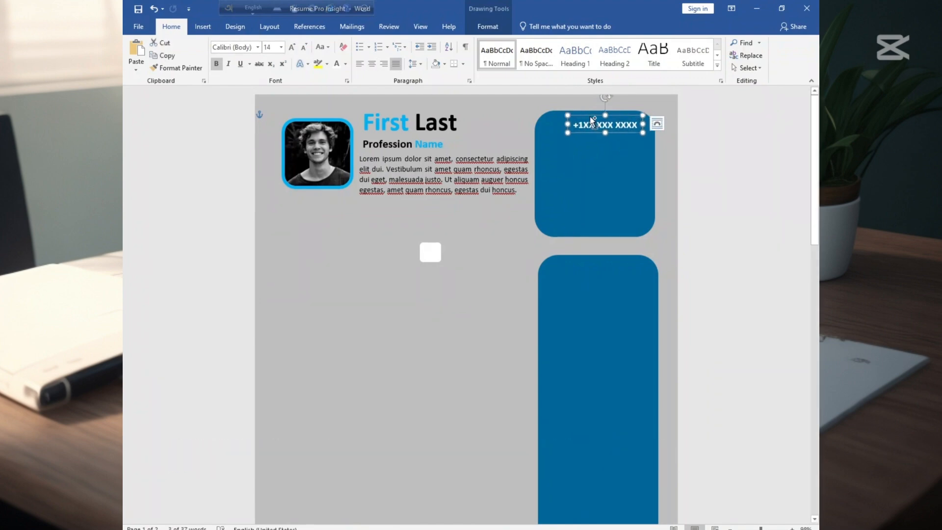
- Duplicate the phone number text box four times and place two of the copies in the lower part of the upper blue shape
key(ctrl+d)
key(ctrl+d)
key(ctrl+d)
key(ctrl+d)
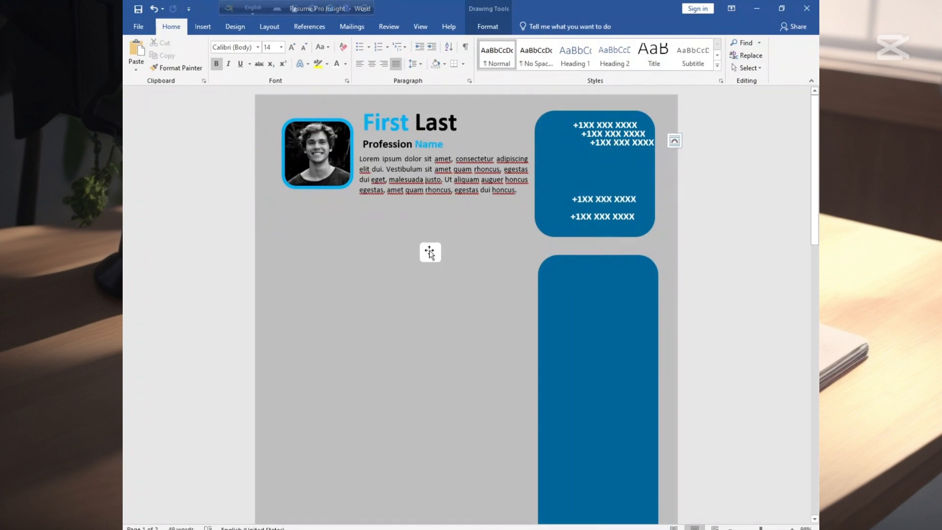
- Place the white rounded square beside the first phone number and reduce the corner rounding of both blue shapes
click(429, 252)
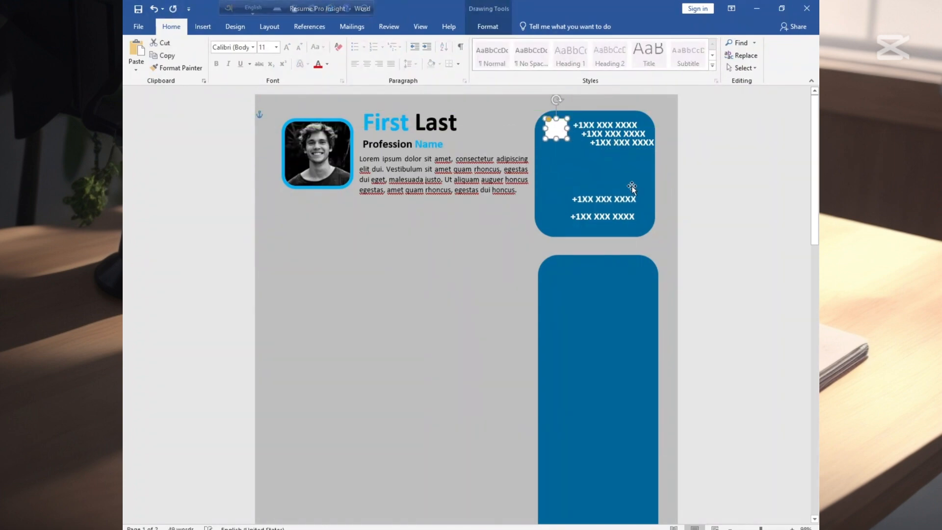
drag(554, 110, 544, 111)
click(564, 258)
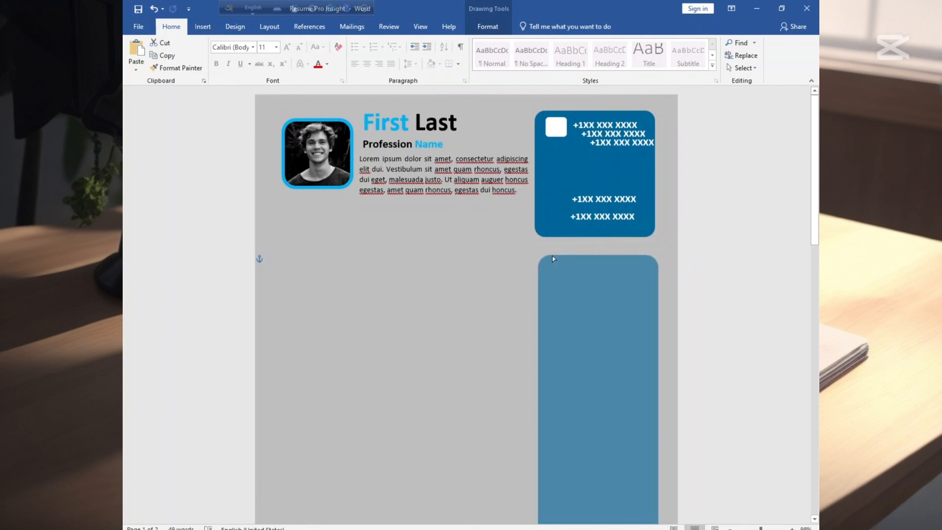
- Make four copies of the white square and arrange them in a column below the original in the upper blue shape
click(550, 126)
key(ctrl+c)
key(ctrl+v)
key(ctrl+v)
key(ctrl+v)
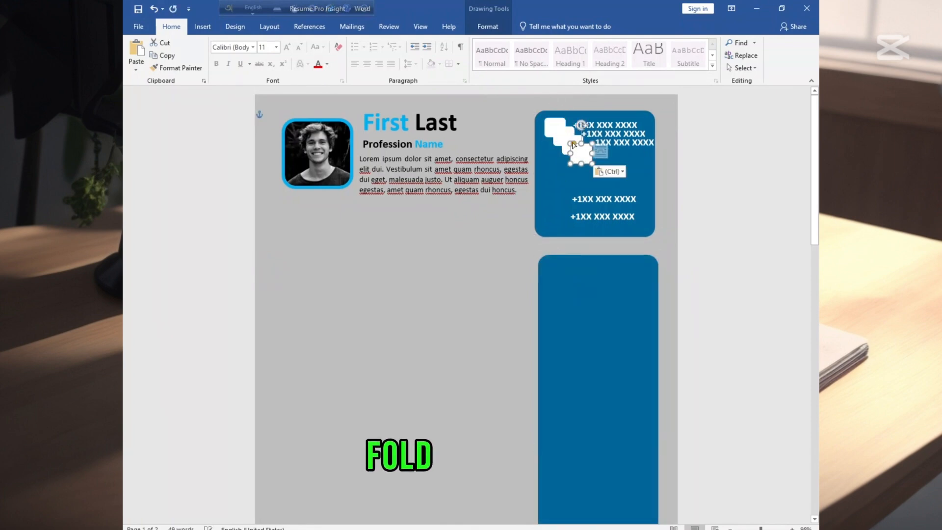
key(ctrl+v)
drag(589, 161, 554, 217)
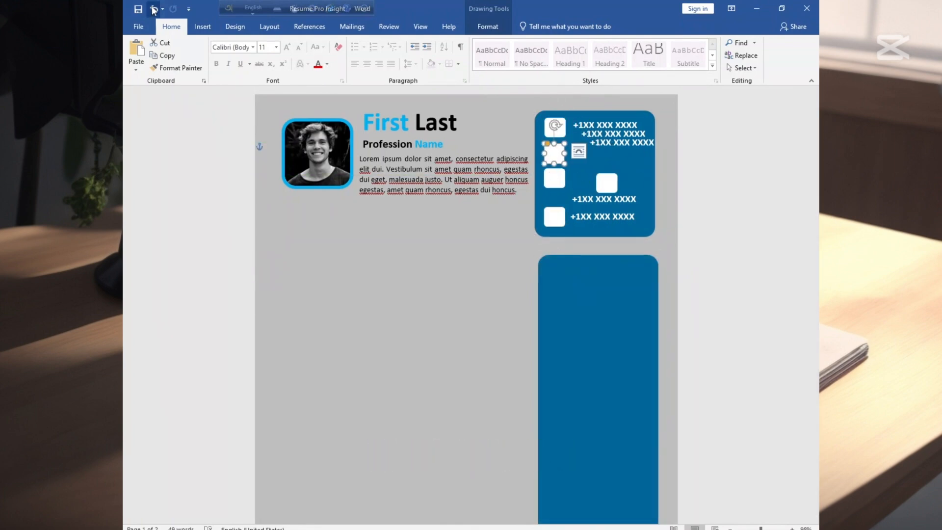
click(564, 175)
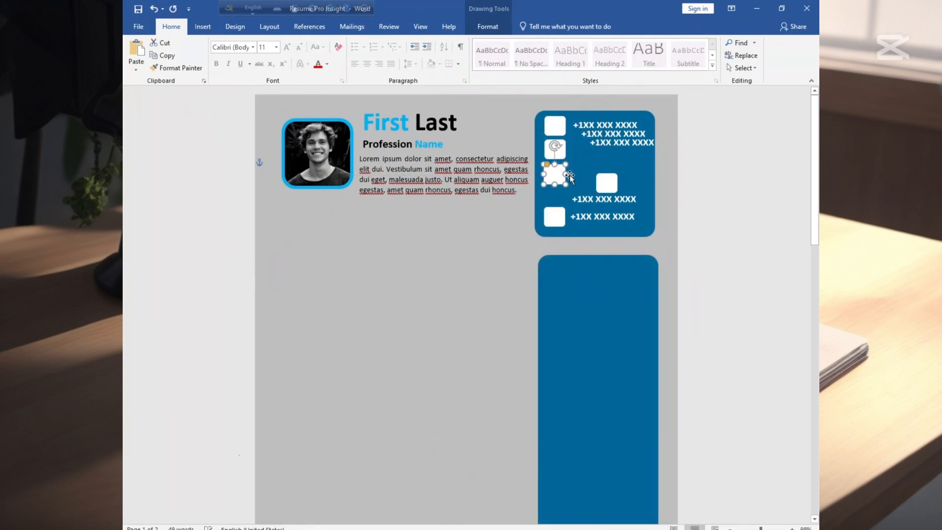
drag(606, 180, 553, 193)
- Select all five white squares and distribute them evenly along the column
click(555, 126)
shift+click(554, 149)
shift+click(554, 173)
shift+click(554, 197)
shift+click(554, 220)
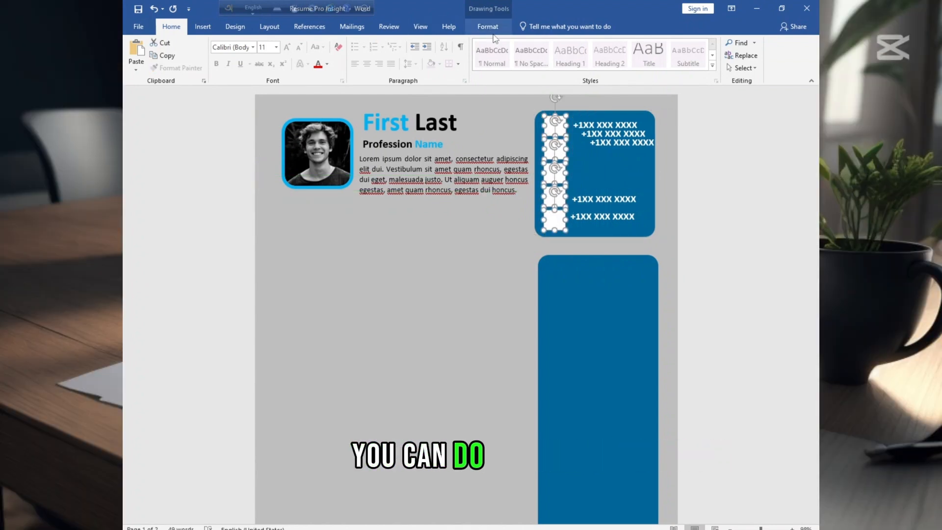
click(493, 32)
click(666, 68)
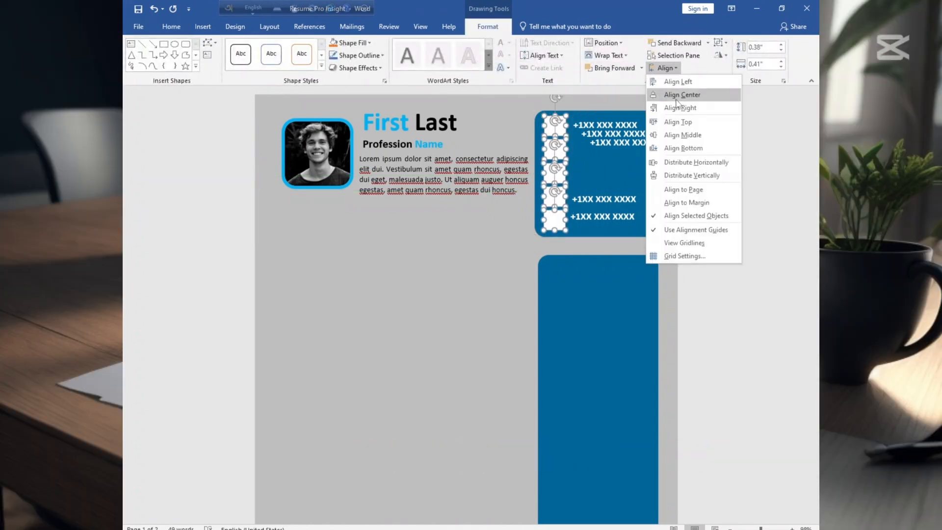
click(672, 166)
- Line up the next text boxes with their squares, replacing the second line with "NY, USA" and the third with a placeholder e-mail address
click(622, 148)
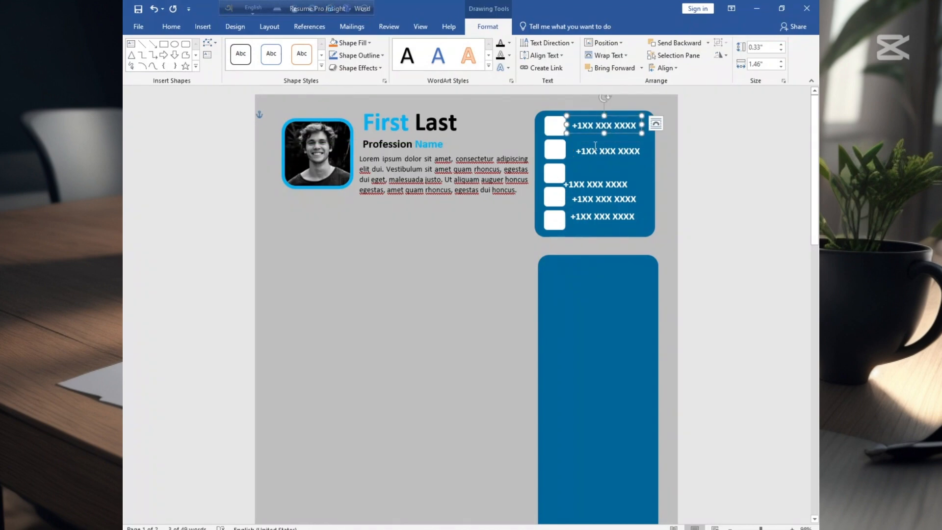
triple_click(595, 149)
key(BackSpace)
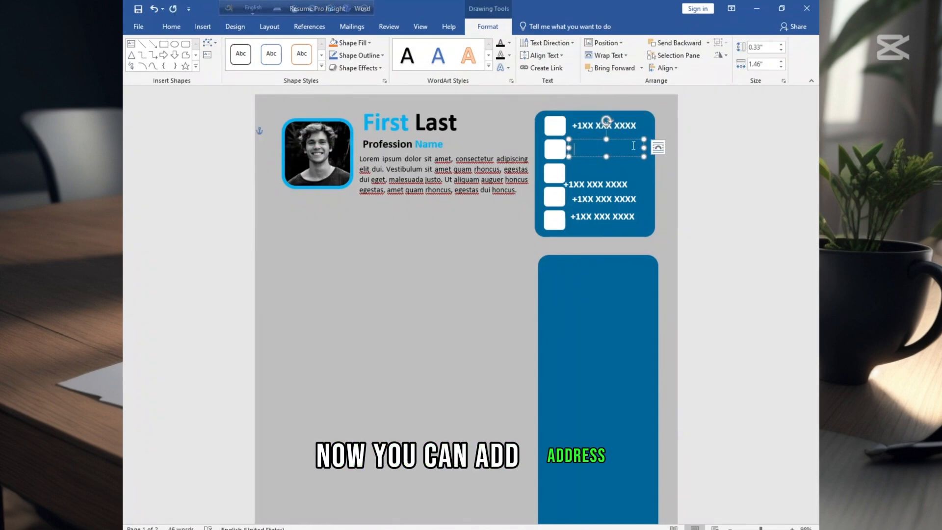
text(NY, USA)
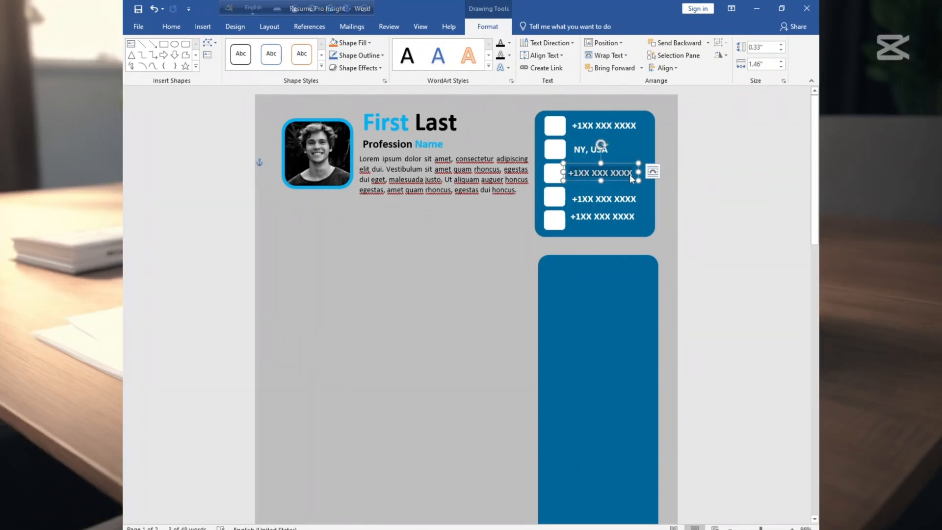
text(Example)
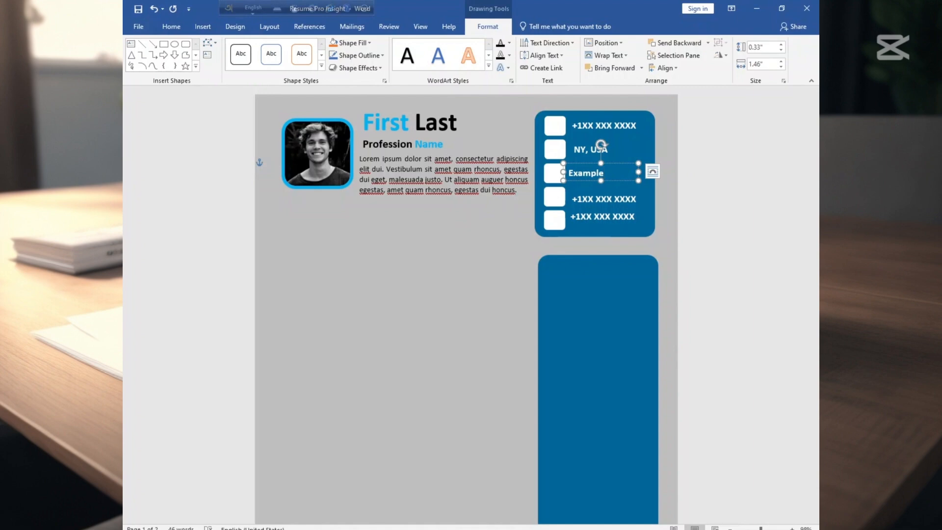
text(gmail.Co)
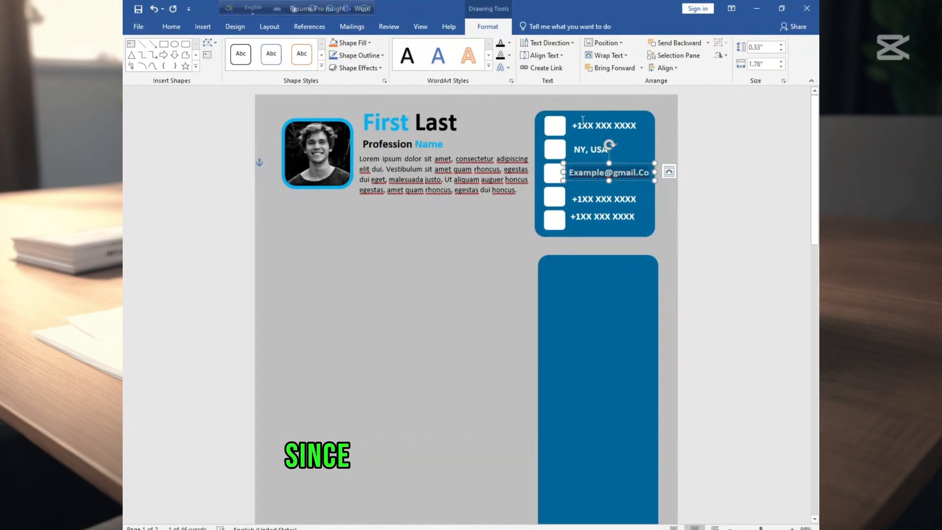
- Reduce the phone number, location and e-mail lines to 12 pt
click(579, 126)
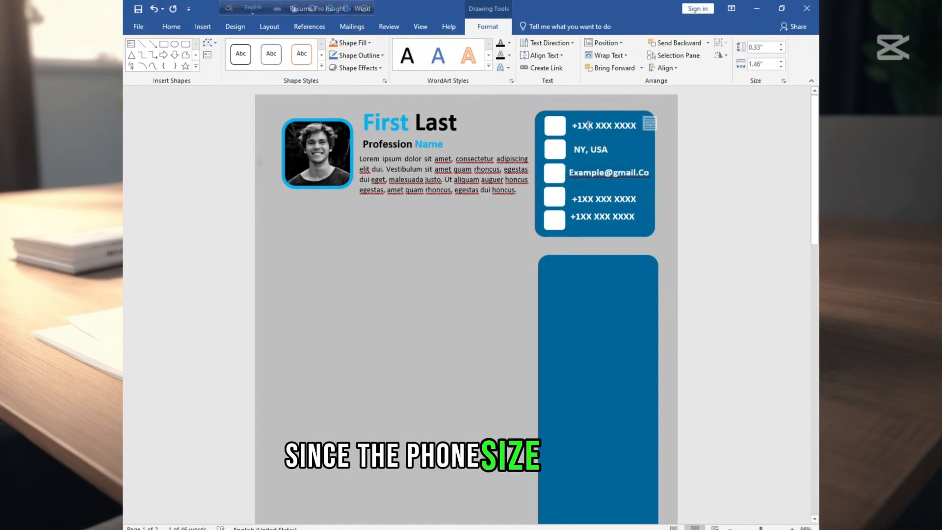
triple_click(594, 125)
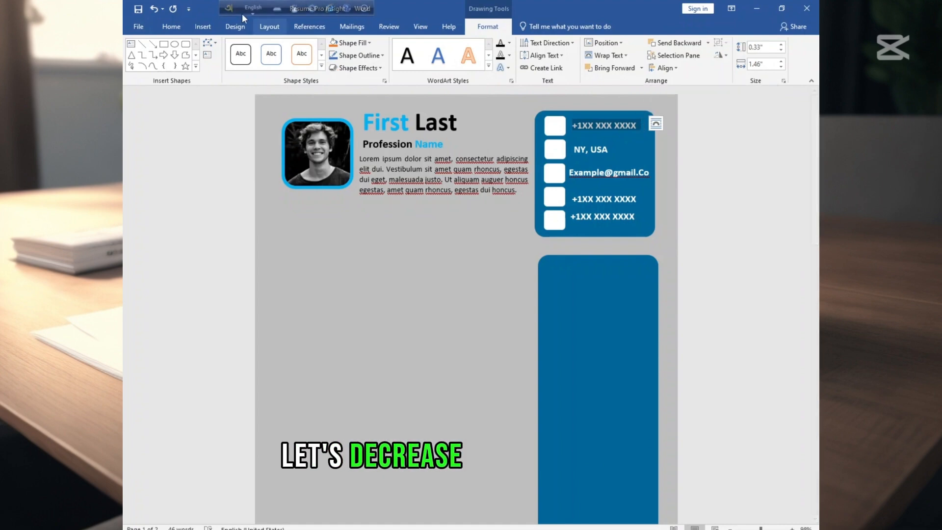
click(196, 31)
click(171, 26)
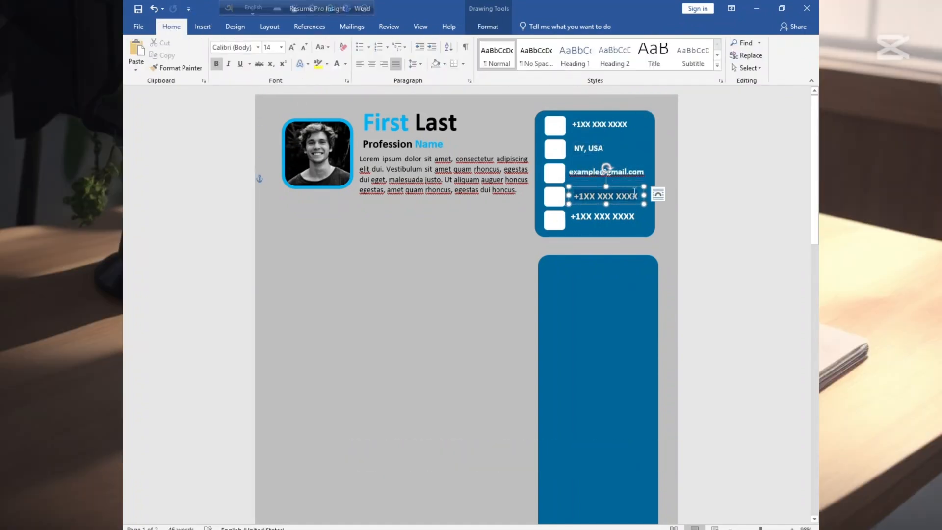
- Replace the fourth contact line with "LinkedIn" and the fifth with "XYZ.COM"
key(Delete)
text(Linkdi)
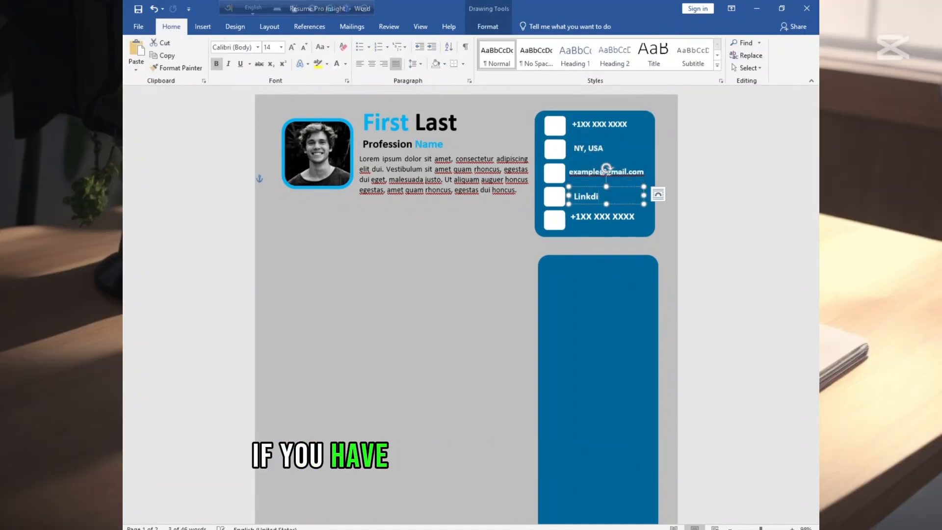
text(n)
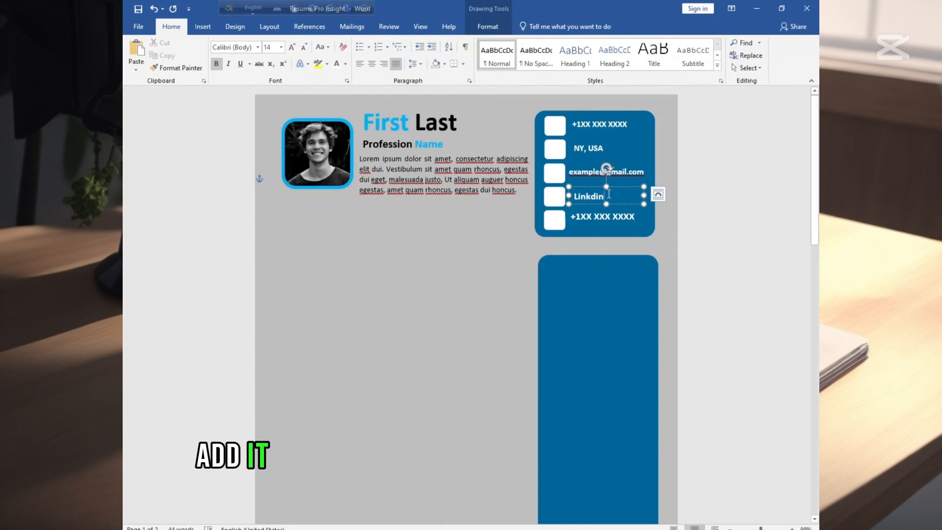
right_click(576, 197)
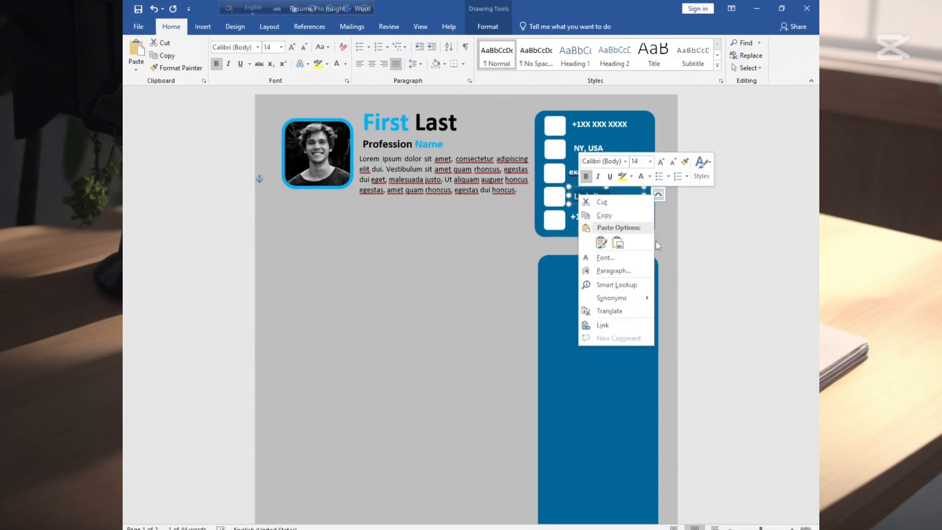
click(586, 216)
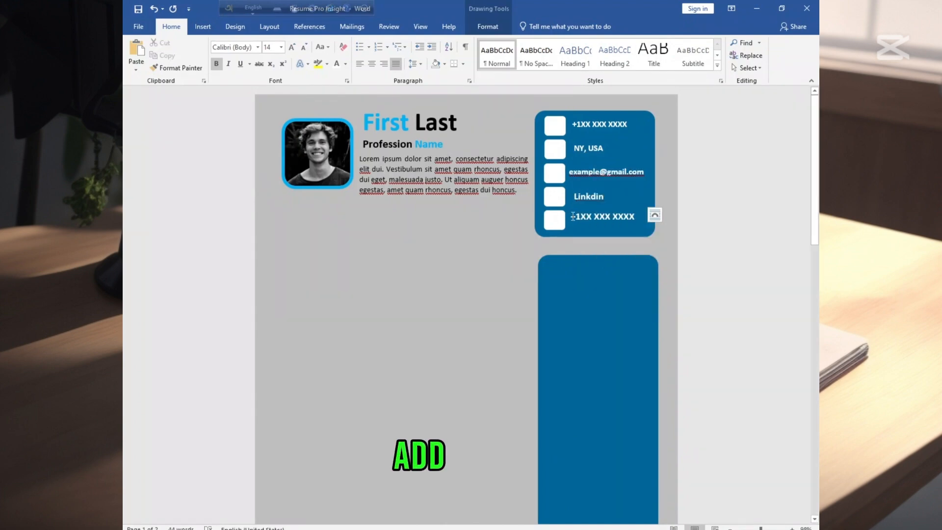
drag(572, 216, 639, 216)
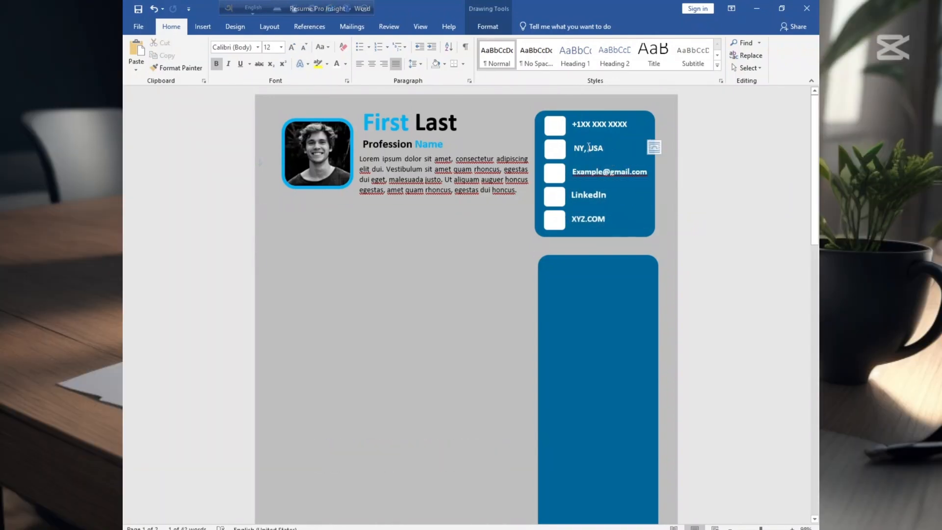
- Place a copy of the profile text box below the photo, replace its text with the job experience placeholder text, and enlarge it to fit
key(ctrl+v)
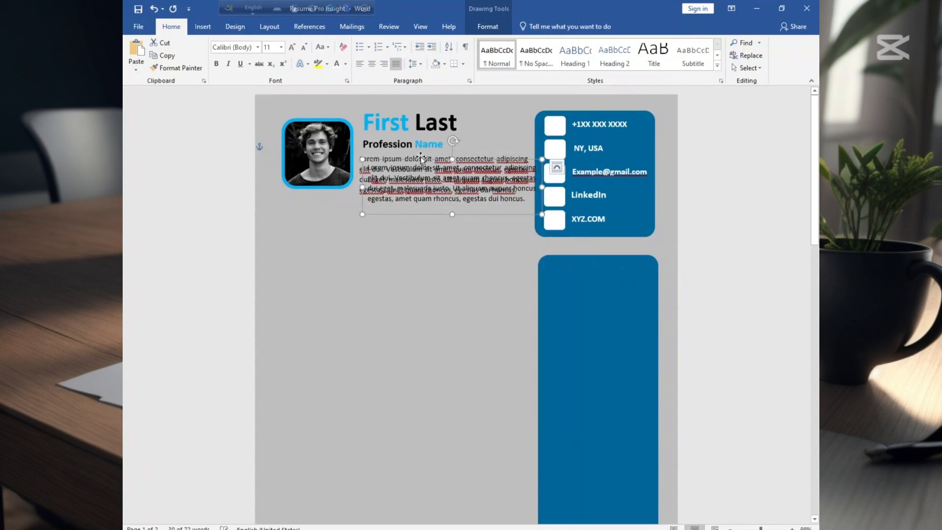
drag(420, 159, 335, 210)
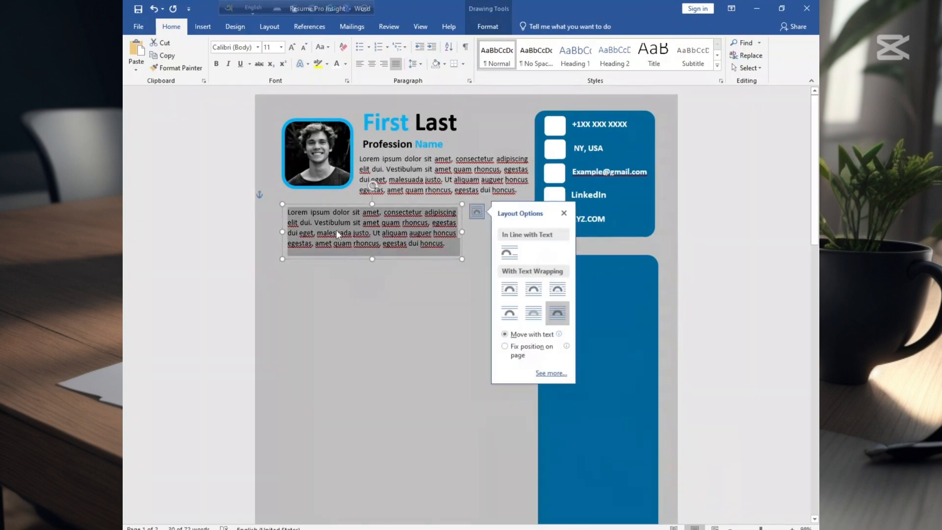
key(Delete)
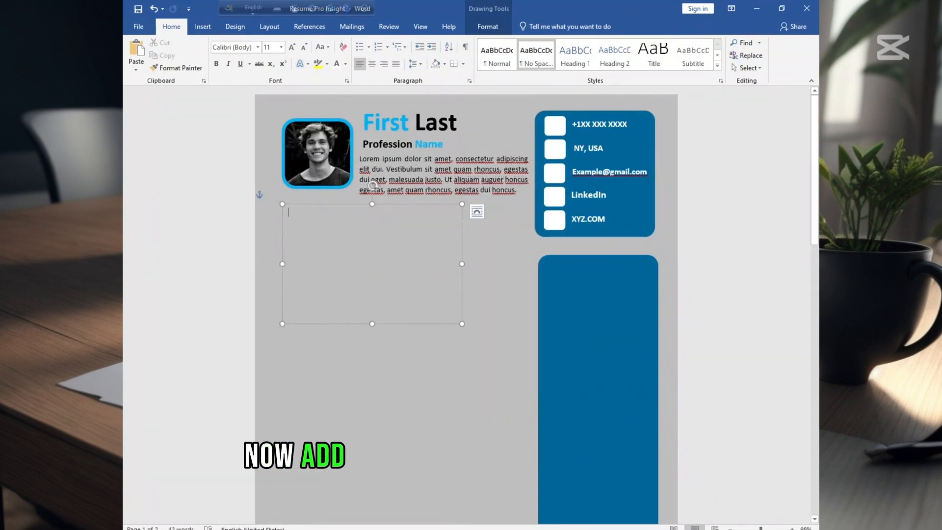
key(ctrl+v)
drag(372, 323, 371, 405)
drag(461, 305, 522, 304)
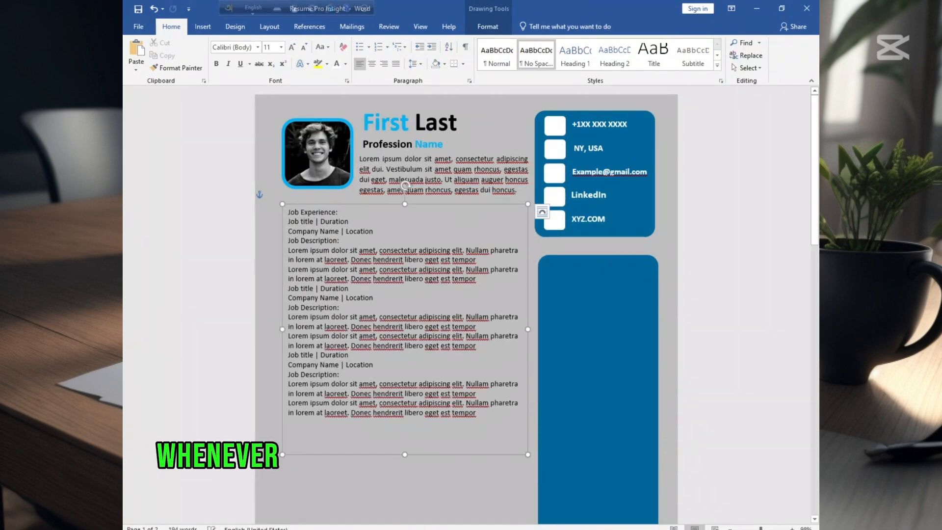
drag(288, 212, 344, 212)
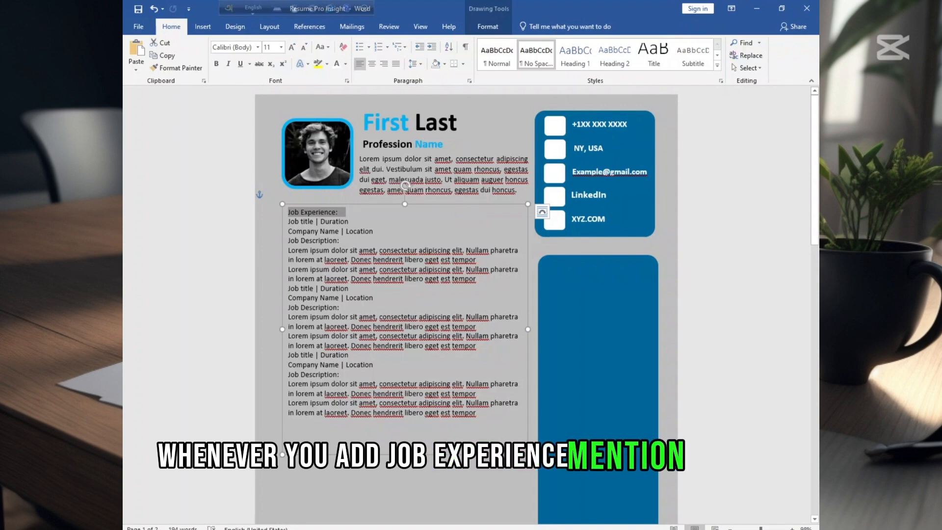
drag(287, 221, 348, 221)
mouse_move(288, 231)
mouse_down()
mouse_move(385, 231)
mouse_move(288, 240)
mouse_up()
- Format the "Job Experience:" heading as 20 pt bold, and bold the job title, company and "Job Description:" lines of all three jobs
click(290, 212)
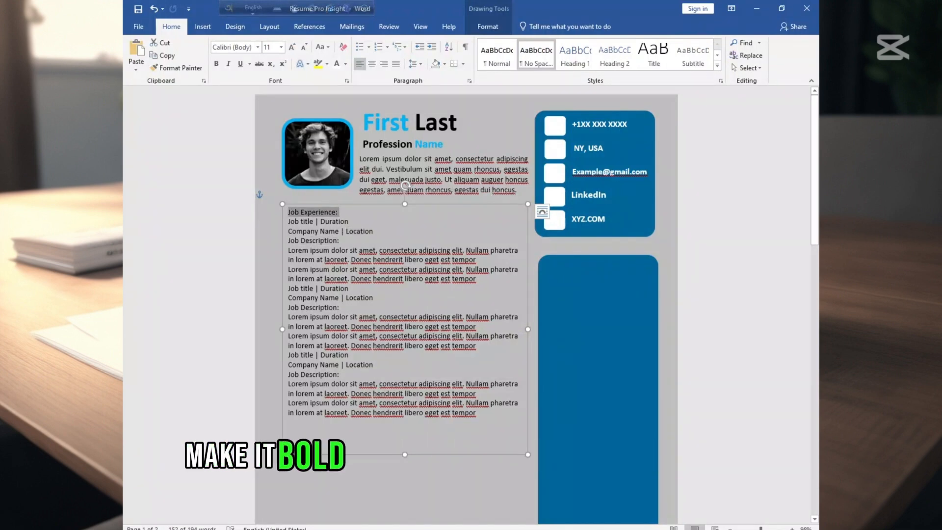
click(281, 47)
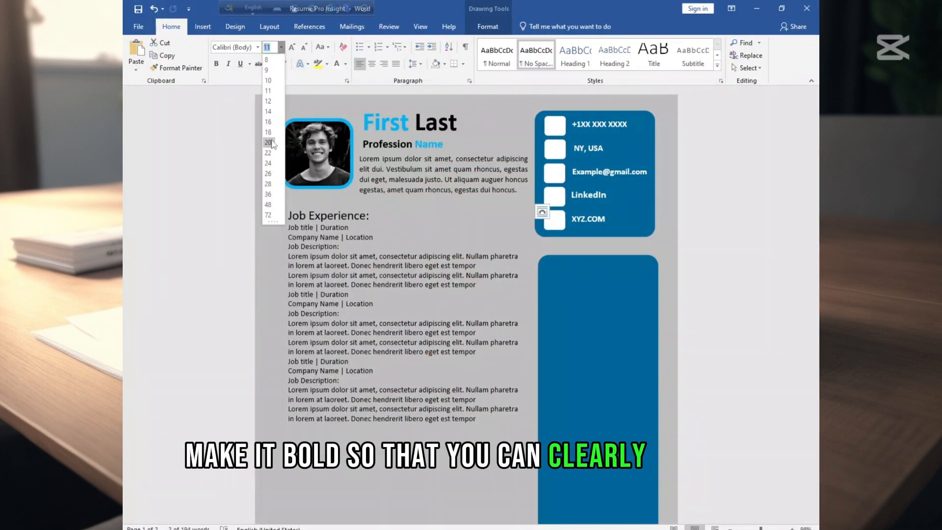
click(272, 141)
click(153, 8)
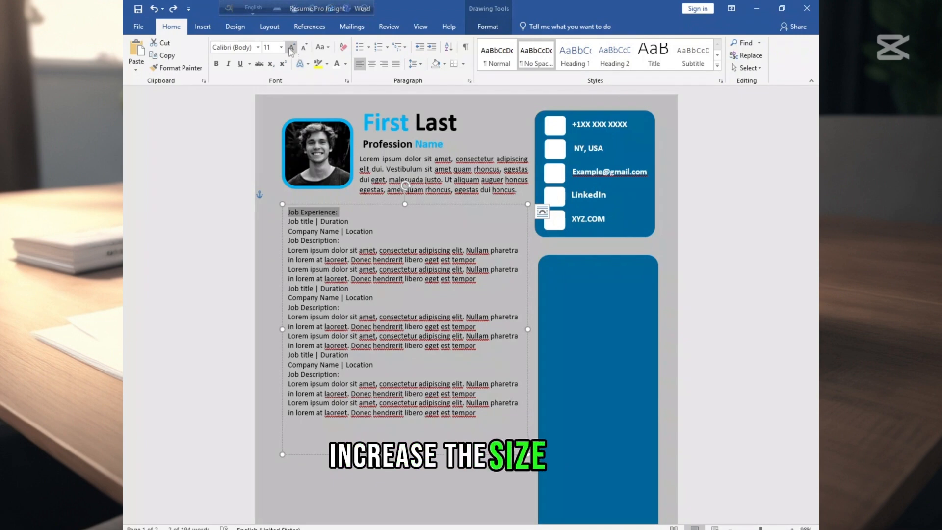
click(281, 47)
click(271, 142)
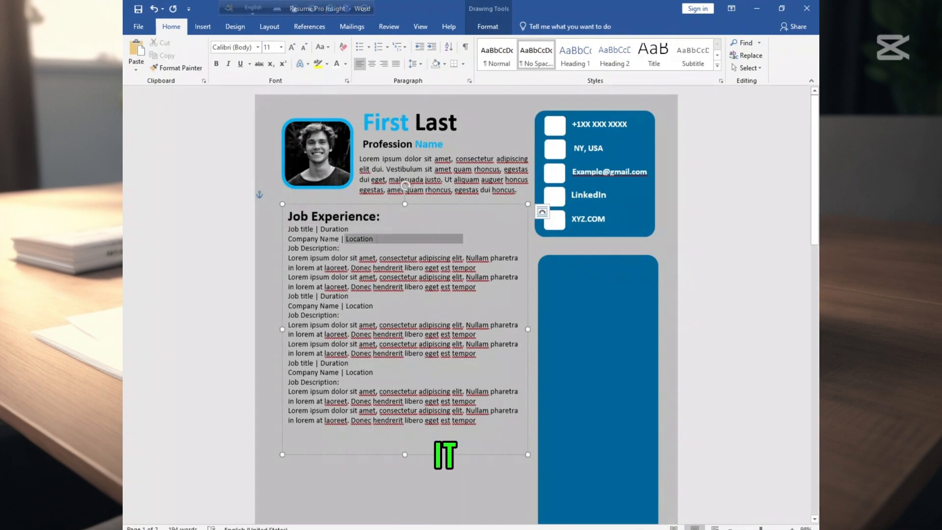
drag(294, 234, 290, 229)
key(ctrl+b)
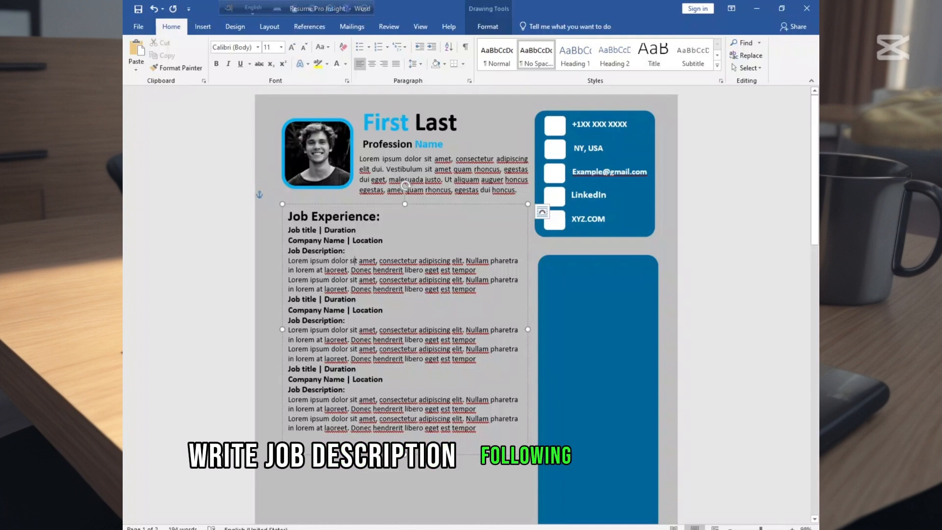
- Select the two description paragraphs under the first job's "Job Description:" line
drag(288, 261, 480, 289)
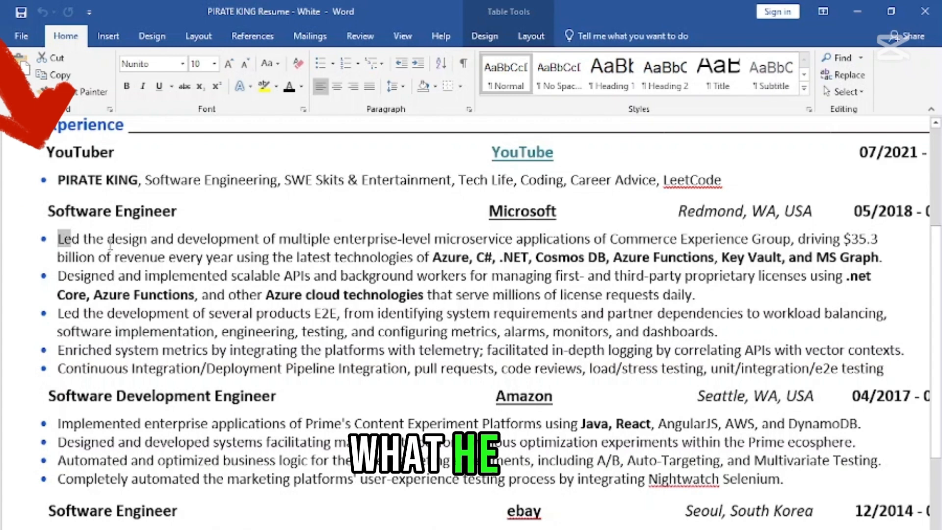
- Examine the first bullet under the Microsoft role in the sample resume for its accomplishment, technologies and revenue impact
drag(58, 239, 790, 241)
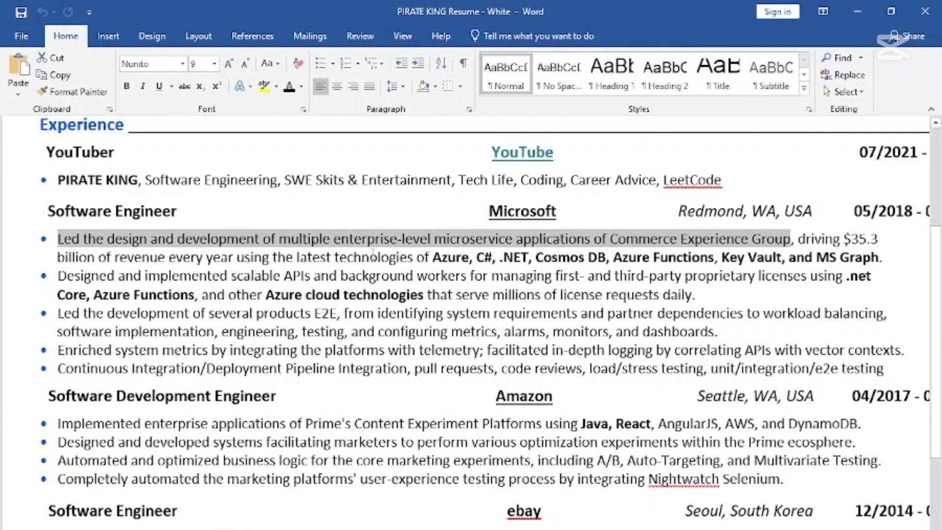
drag(237, 258, 768, 259)
drag(849, 257, 854, 257)
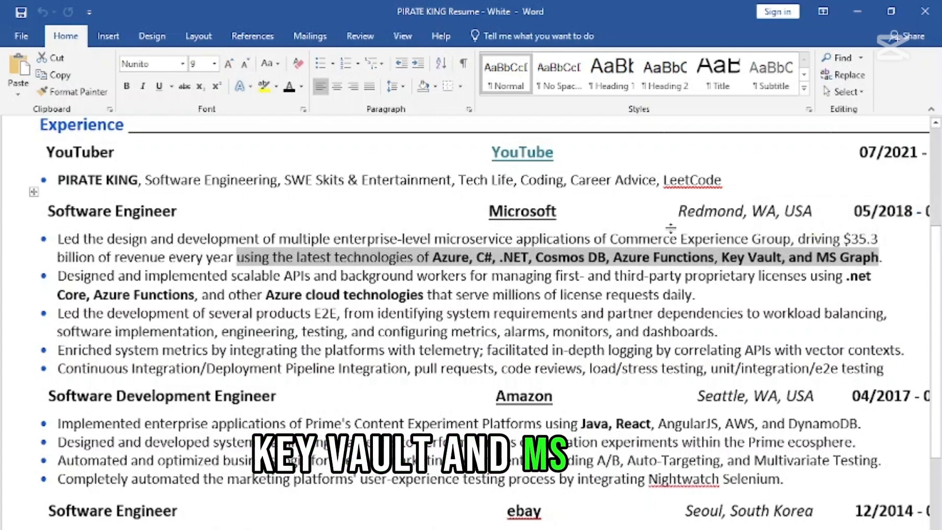
drag(804, 238, 233, 260)
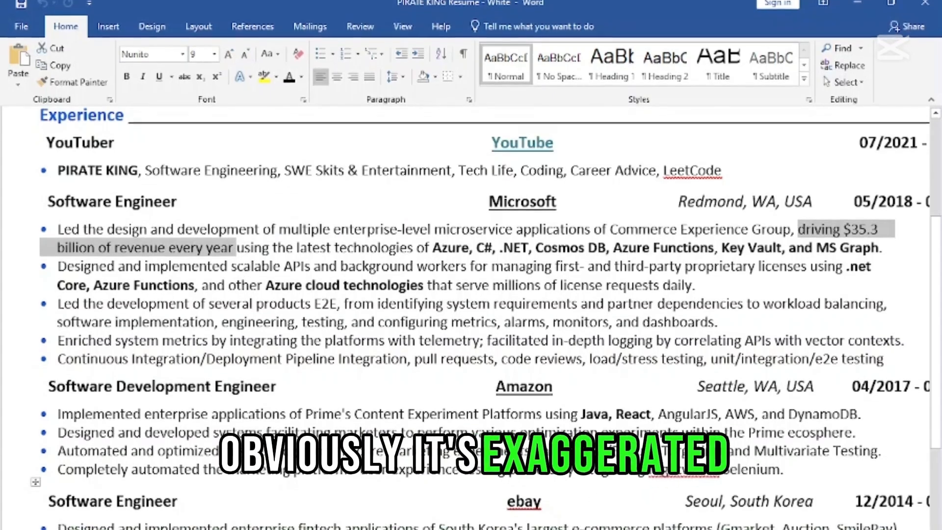
click(469, 278)
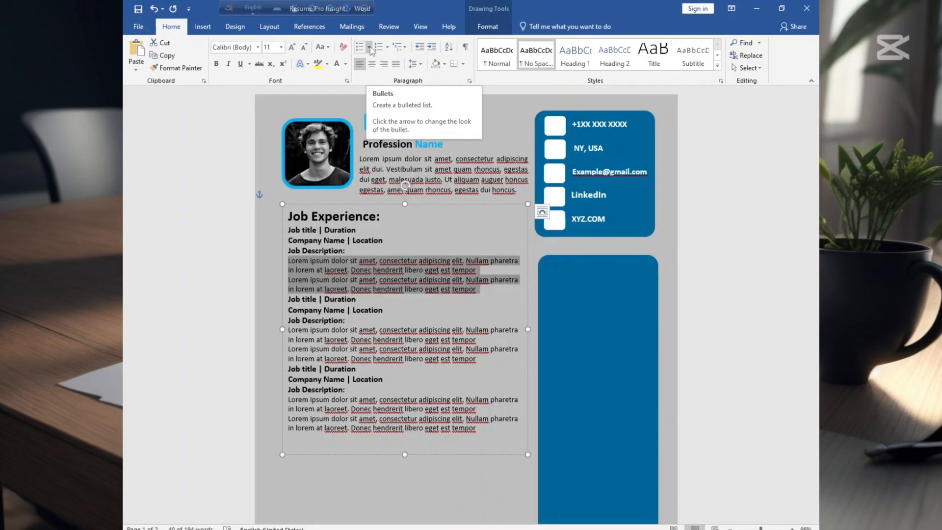
- Apply solid round bullets to the description paragraphs of all three jobs
click(368, 46)
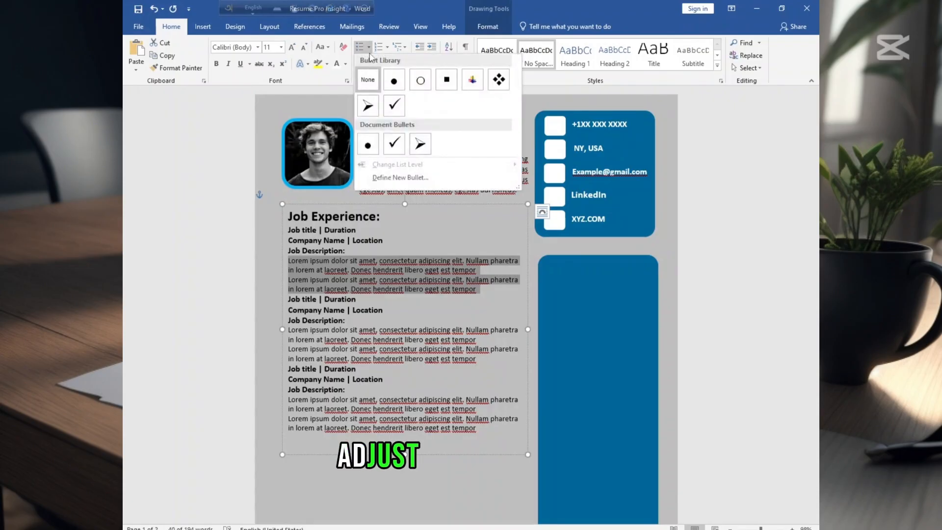
click(389, 81)
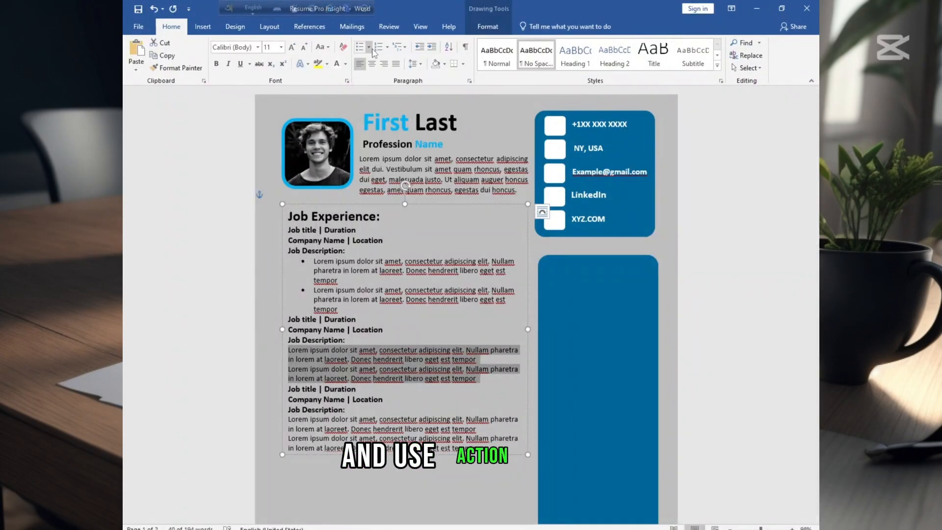
click(368, 47)
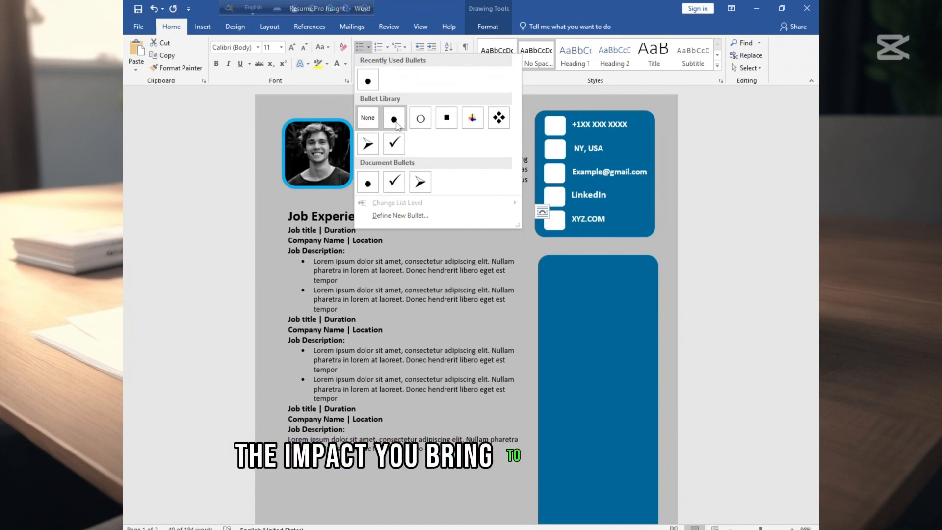
click(395, 121)
- Copy the profile text box, paste three copies below the last job, and move two of them further down
scroll(414, 190, down, 2)
click(413, 120)
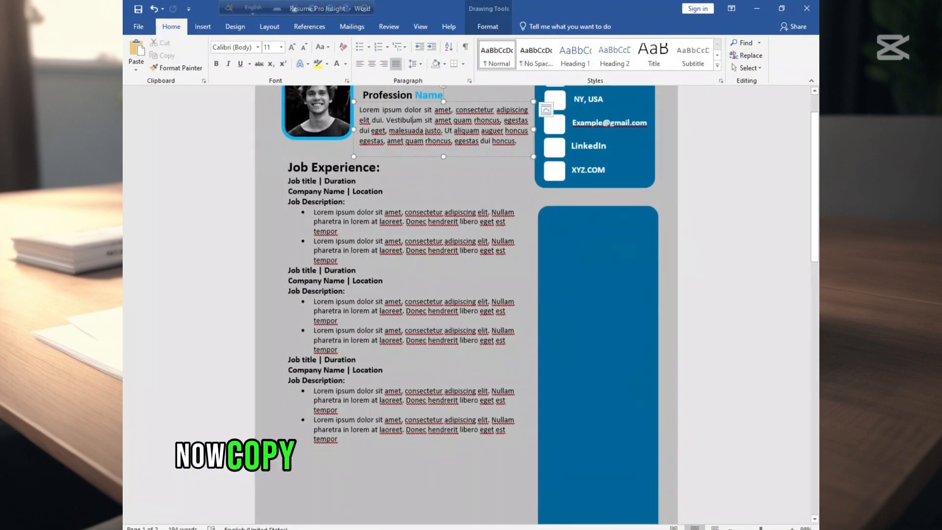
click(383, 103)
scroll(359, 198, down, 3)
click(255, 368)
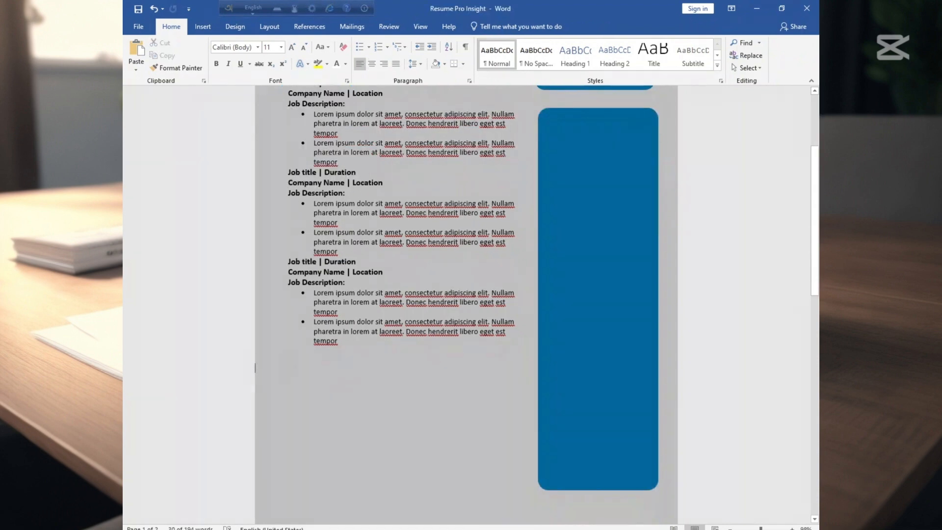
key(ctrl+v)
scroll(313, 400, down, 2)
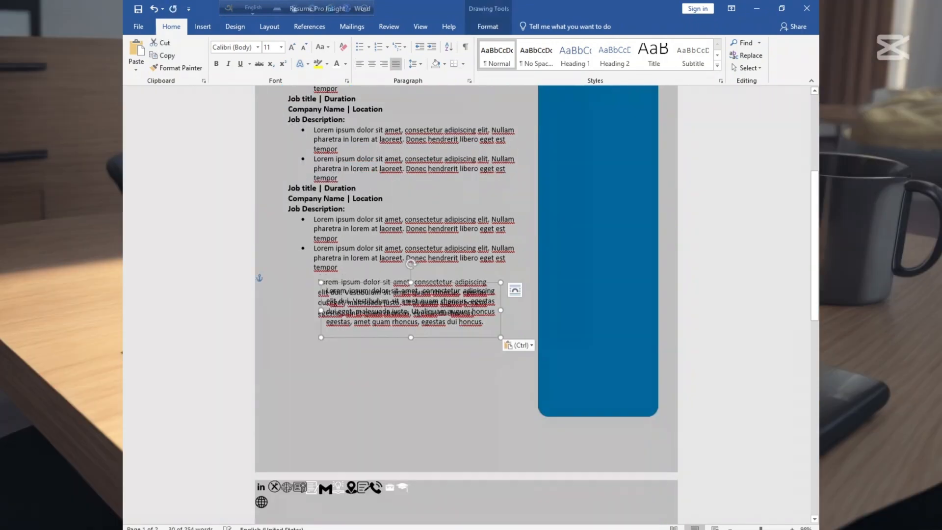
click(425, 322)
drag(457, 345, 456, 407)
- Replace the upper copy's text with the "Project" section, align it under the job experience, and give its description an arrow bullet
click(417, 313)
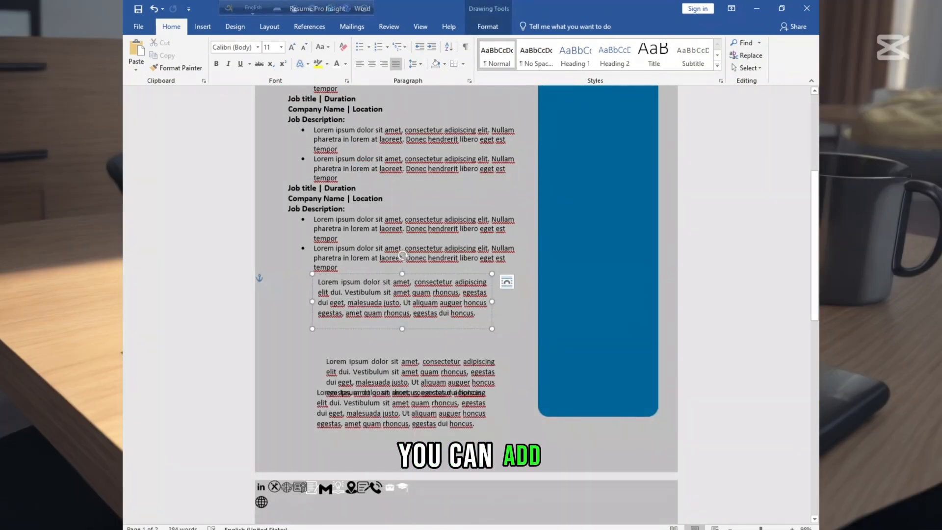
key(ctrl+a)
key(ctrl+v)
drag(348, 273, 319, 272)
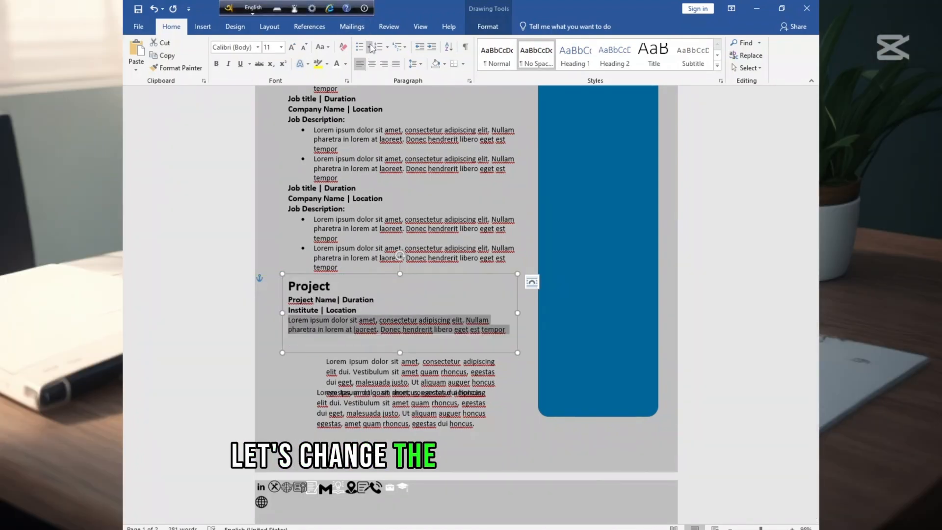
click(369, 47)
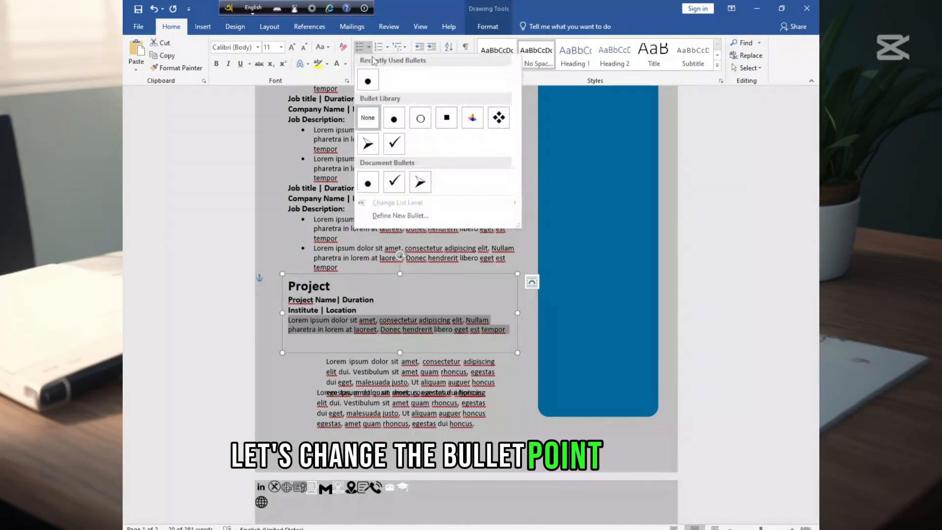
click(368, 143)
- Replace the next copy's placeholder text with the "Training" section, using a check mark bullet for its description
click(362, 361)
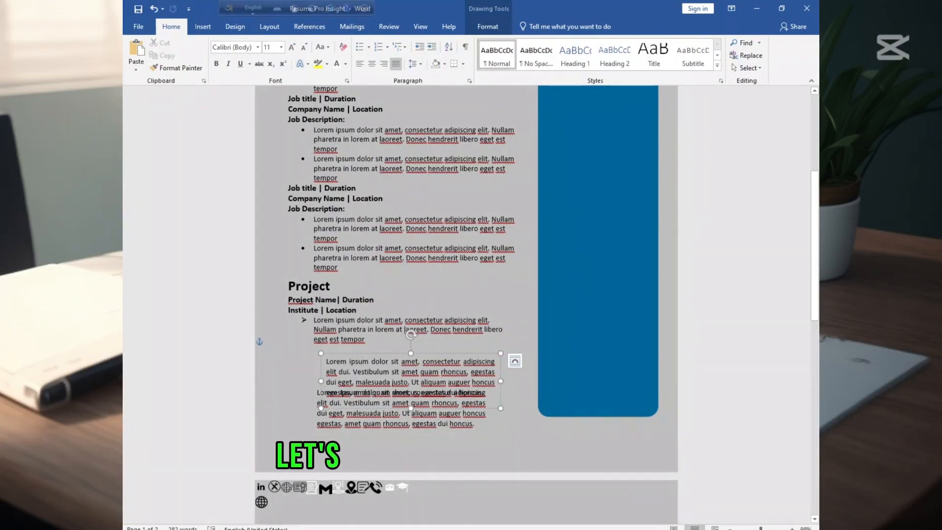
drag(326, 361, 497, 395)
key(ctrl+v)
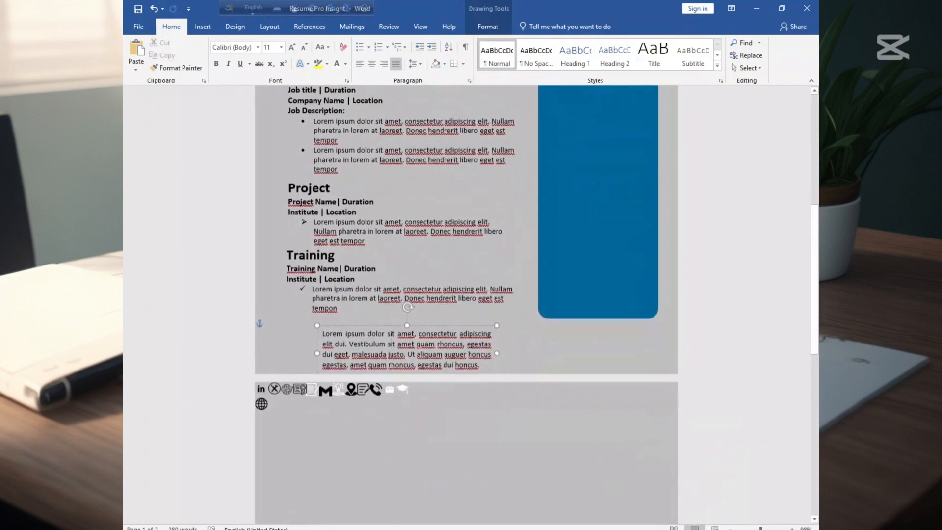
- Replace the last copy's text with an "Education" section: "Degree Name| Graduation Year", "University Name/Institute | Location" and "CGPA (If You Want)"
key(ctrl+a)
text(Education Degree Name| Graduation Year University Name/Institute | Location CGPA (If You Want))
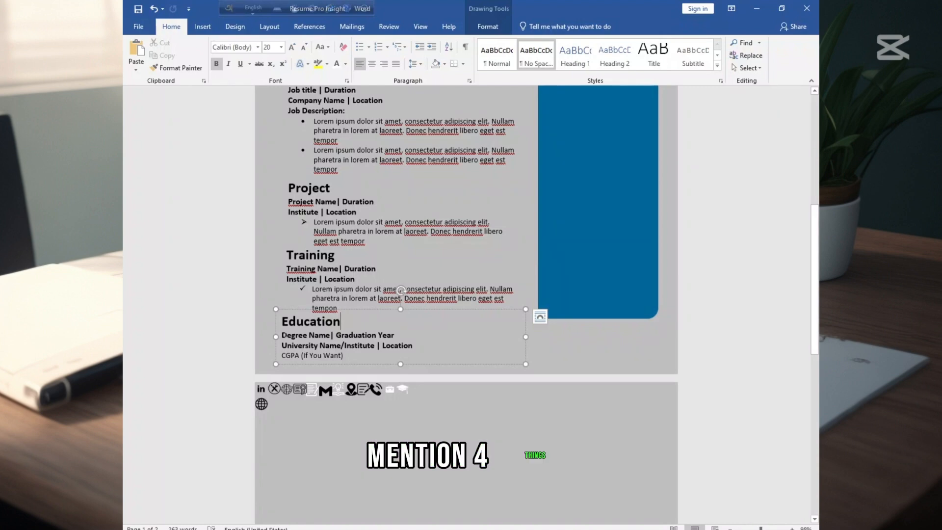
drag(283, 335, 523, 336)
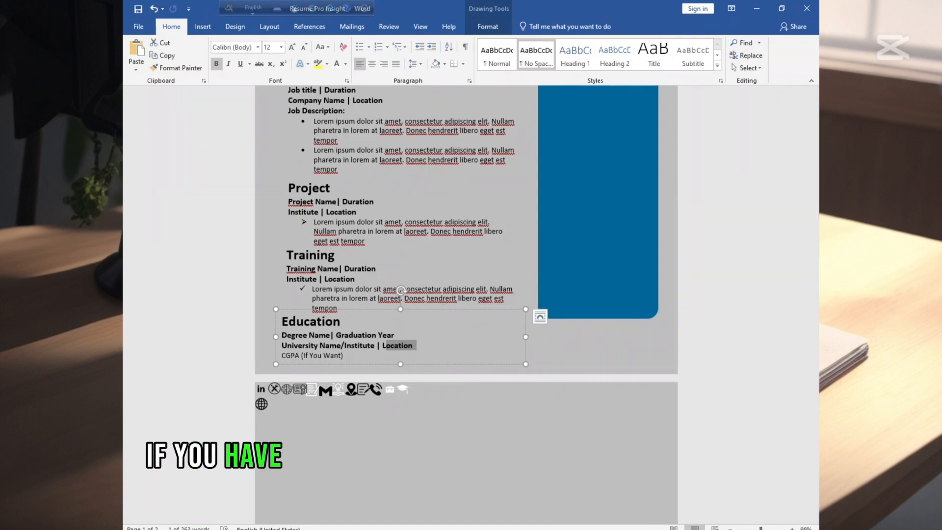
click(340, 289)
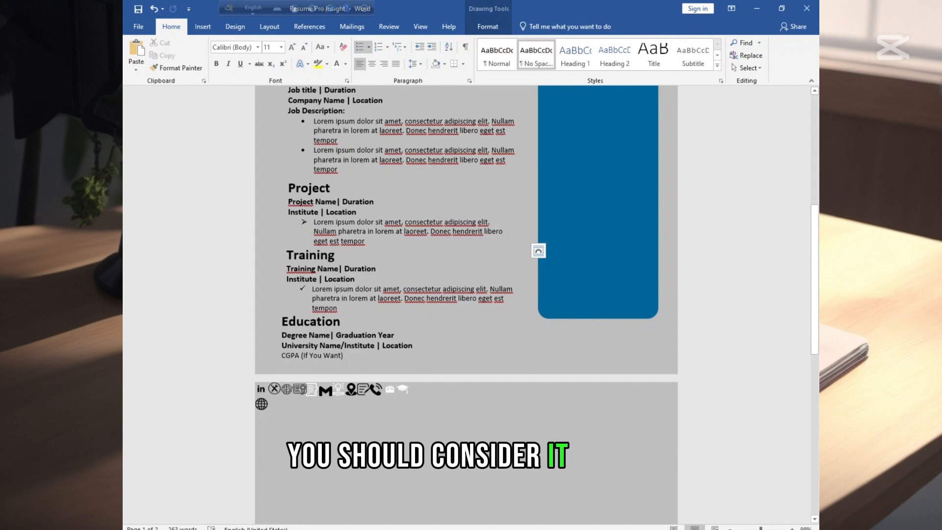
- Move the Project, Training and Education text boxes into a closely spaced column aligned under the job experience
drag(336, 177, 337, 170)
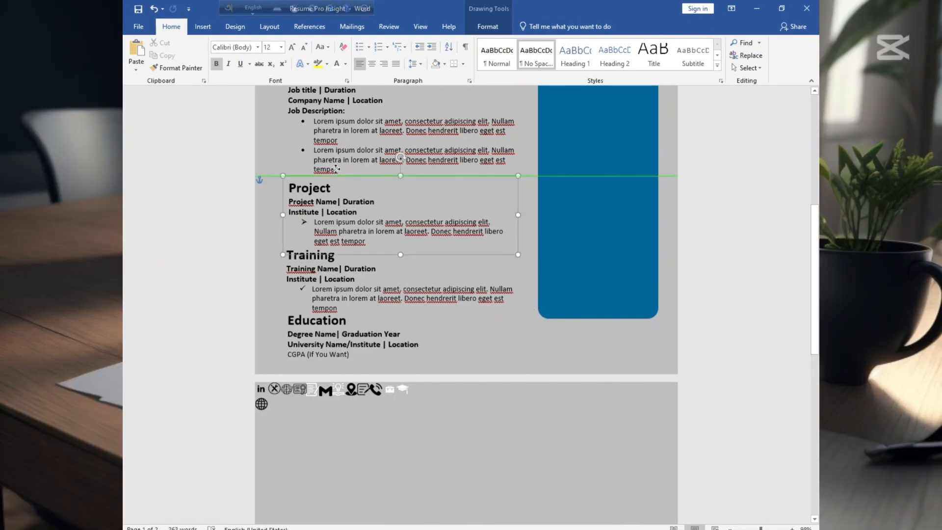
scroll(336, 169, up, 4)
drag(314, 154, 338, 202)
scroll(338, 202, down, 1)
- Move "CGPA (If You Want)" up into the degree line, in front of "Graduation Year"
drag(344, 445, 339, 424)
click(375, 293)
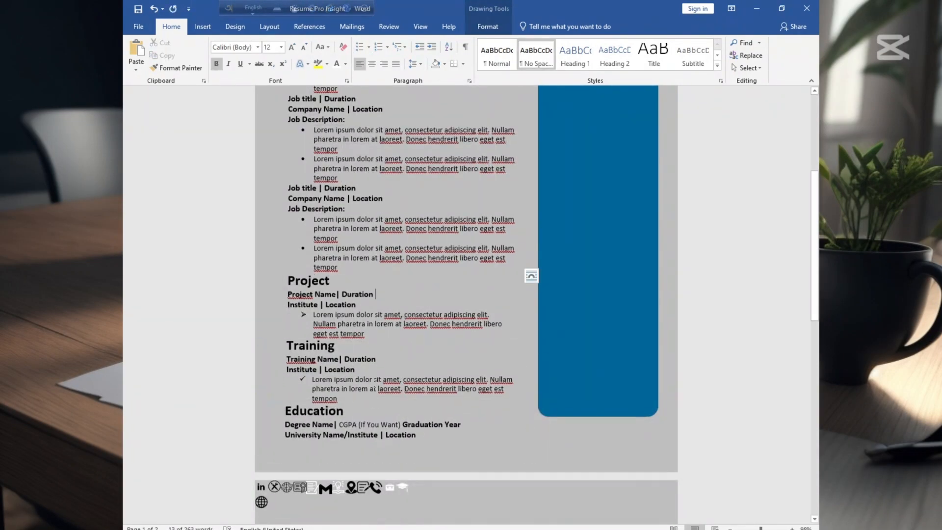
click(297, 401)
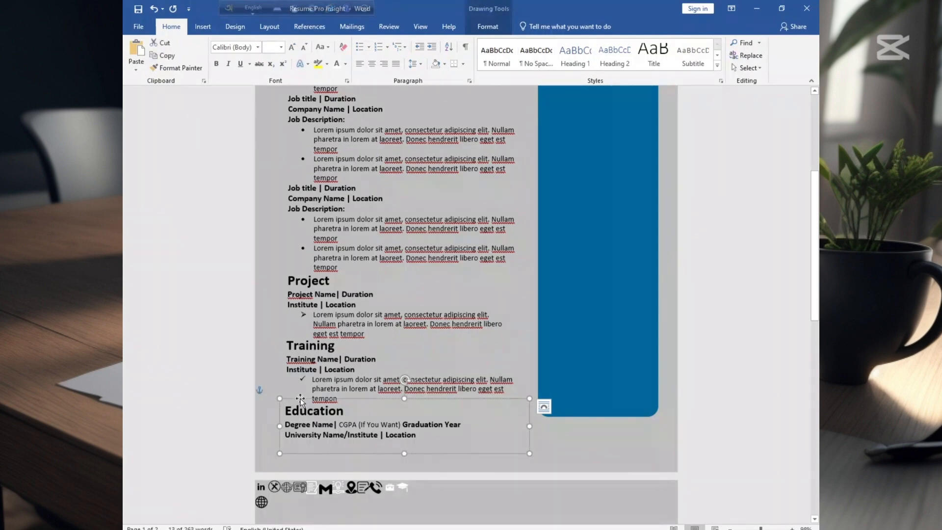
- Copy the phone number text box to the upper end of the tall blue sidebar and make it a 16 pt "Skills & Expertise" heading
scroll(300, 399, up, 8)
click(599, 118)
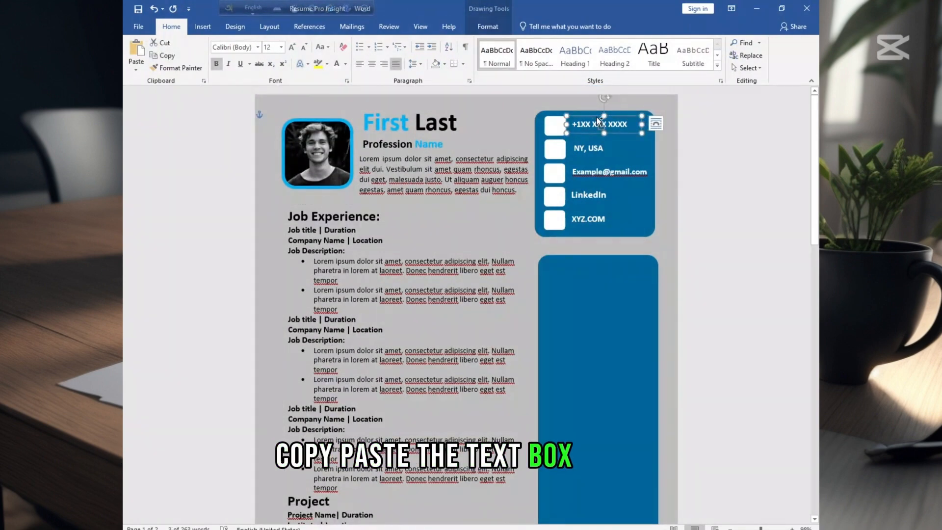
ctrl+drag(596, 118, 593, 243)
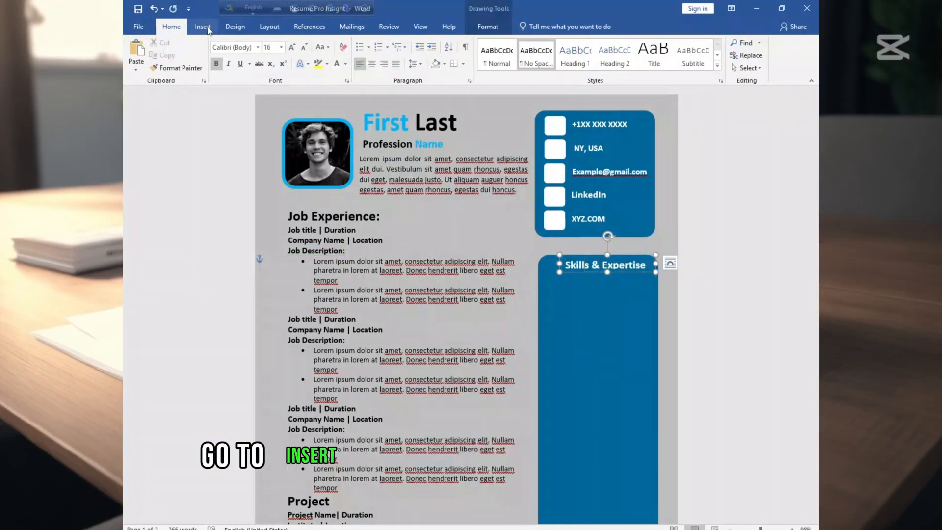
- Add a rounded rectangle about 0.44 by 1.71 inches below "Skills & Expertise", with white fill and no outline
click(203, 27)
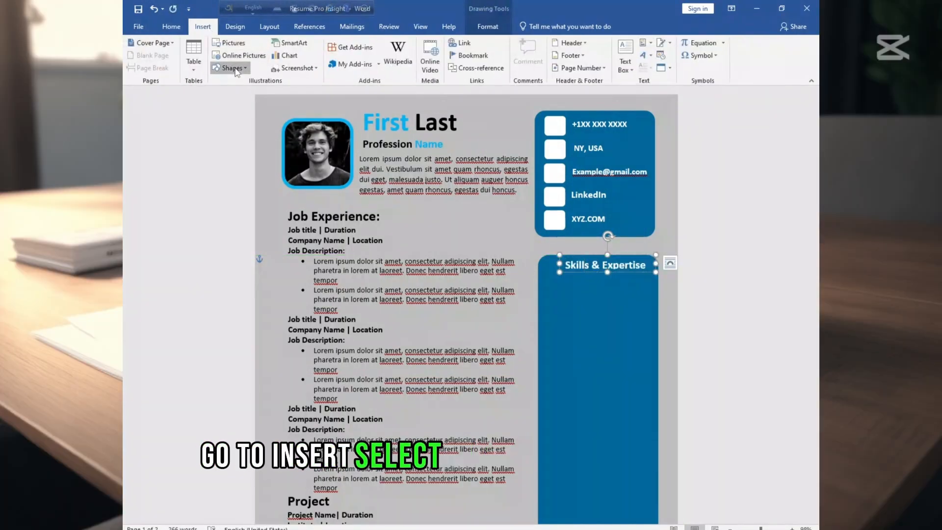
click(232, 68)
click(260, 93)
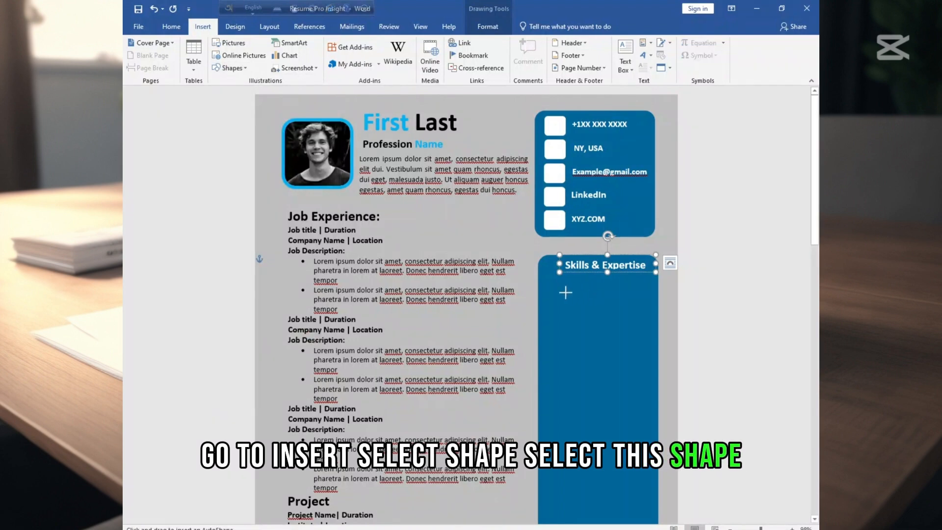
drag(558, 288, 644, 309)
right_click(613, 293)
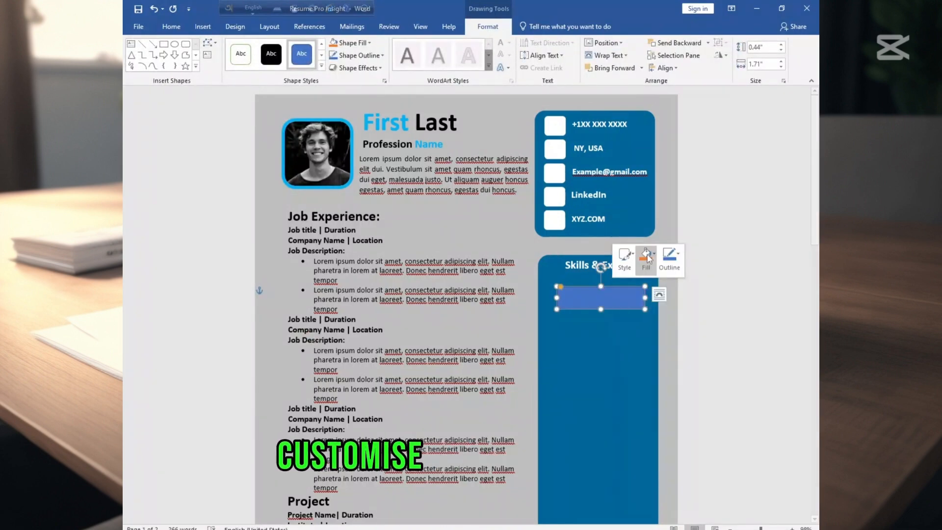
click(646, 256)
click(641, 293)
click(669, 256)
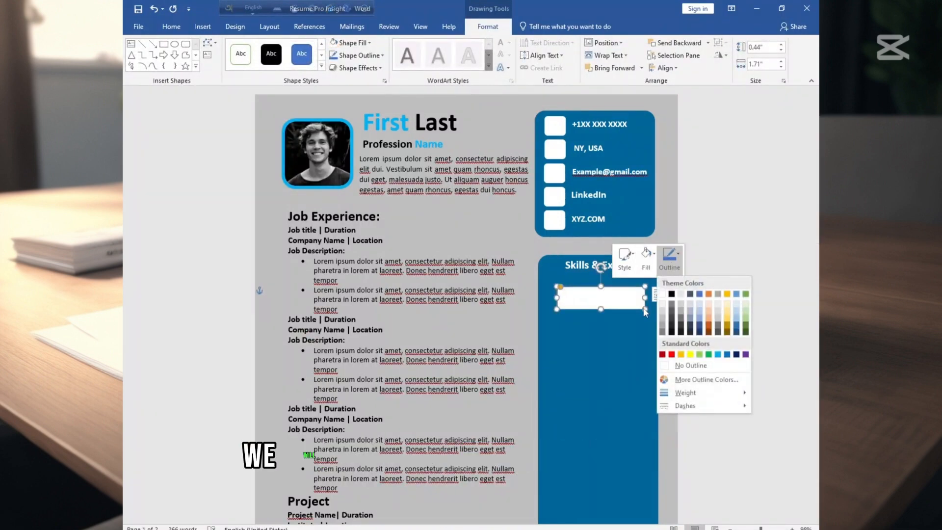
click(673, 365)
- Add the text "Skill Name" to the white box and format it blue, bold and 12 pt
right_click(590, 298)
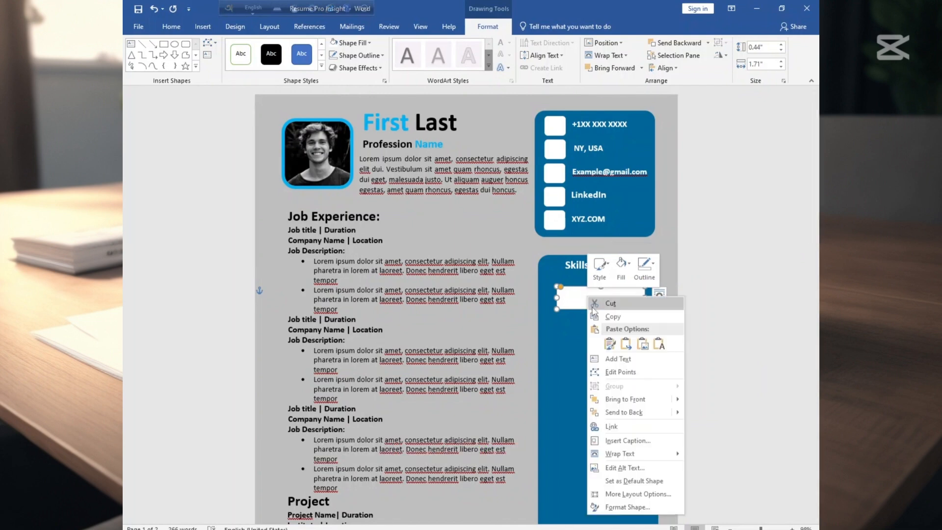
click(611, 360)
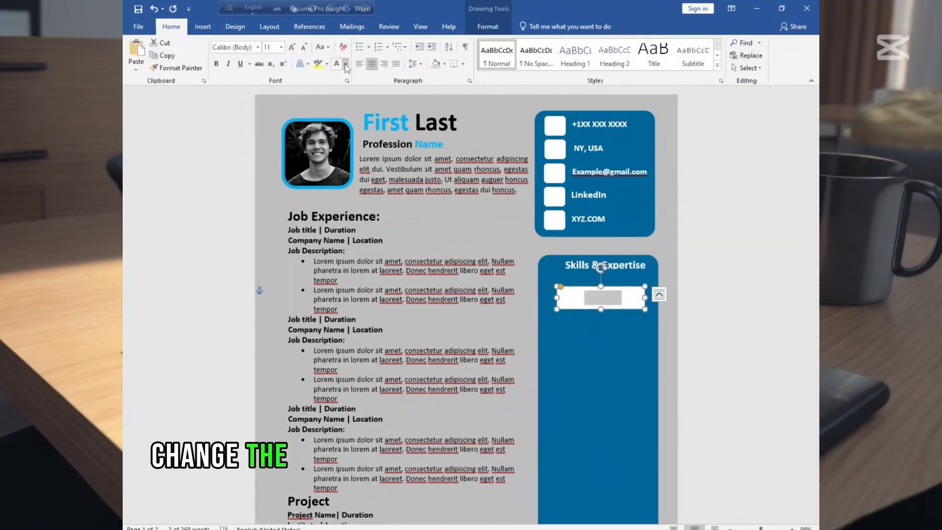
click(346, 65)
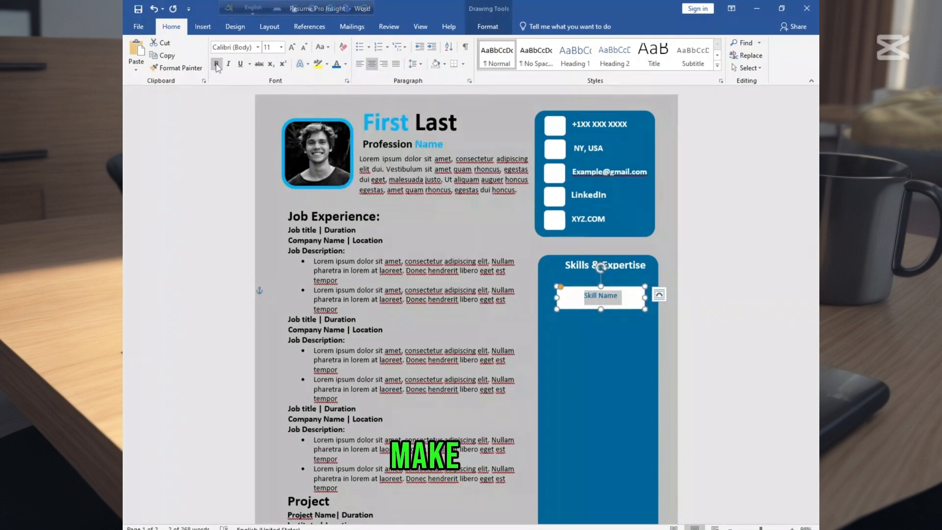
click(292, 47)
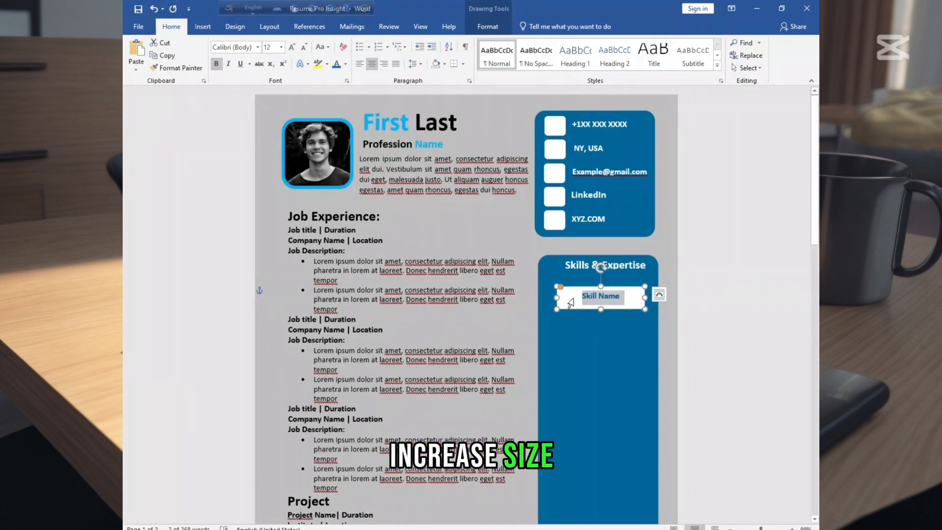
- Shrink the "Skill Name" box to about 0.34 by 1.42 inches close under the heading and paste six copies of it
drag(566, 289, 564, 288)
key(ctrl+c)
key(ctrl+v)
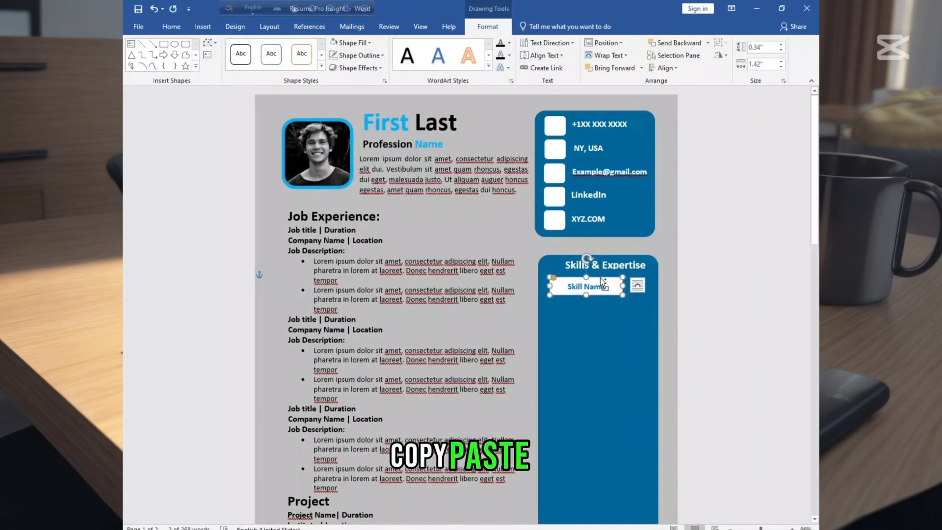
key(ctrl+v)
key(ctrl+v)
key(ctrl+v)
key(ctrl+v)
key(ctrl+v)
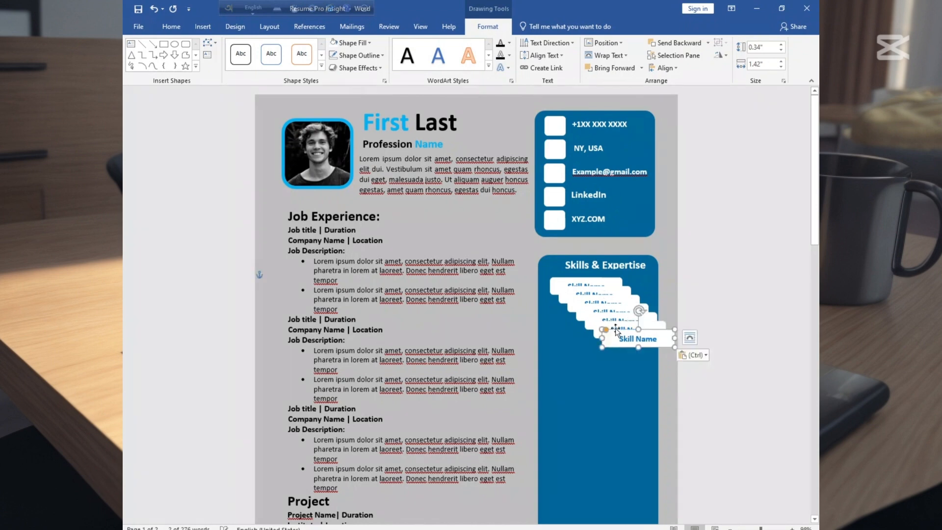
- Arrange the seven "Skill Name" boxes in an evenly spaced column below the heading, with varying widths
drag(619, 335, 569, 396)
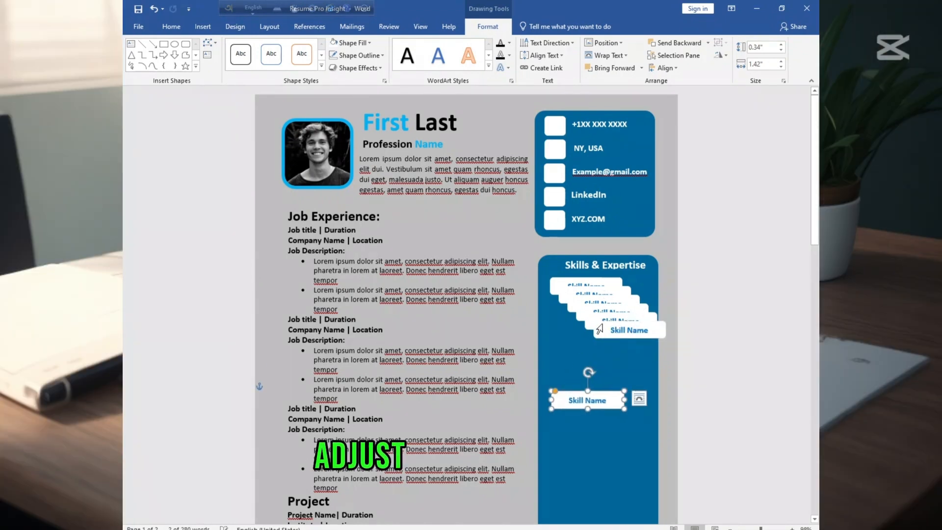
mouse_move(600, 328)
mouse_down()
mouse_move(583, 380)
mouse_move(590, 342)
mouse_up()
drag(594, 294, 586, 309)
drag(603, 303, 587, 332)
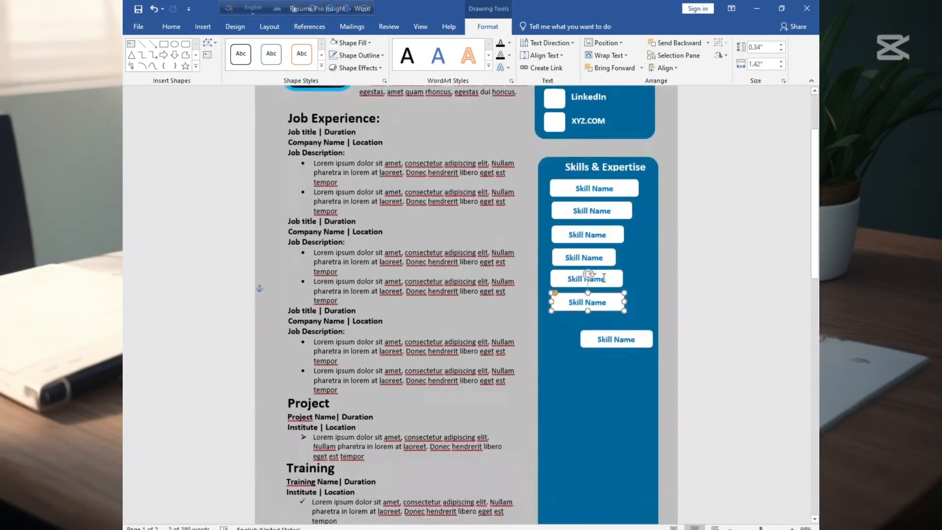
- Copy the "Skills & Expertise" heading and place the copy below the last "Skill Name" box
click(594, 159)
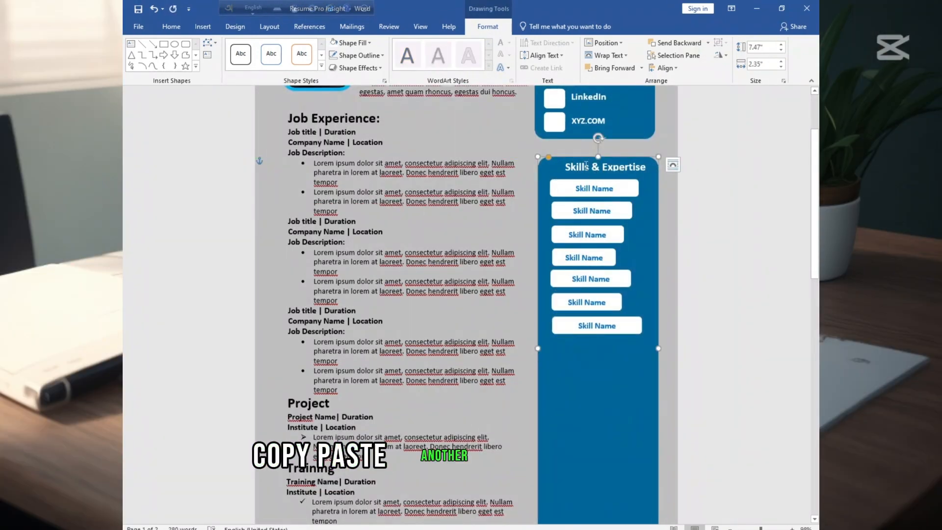
click(582, 165)
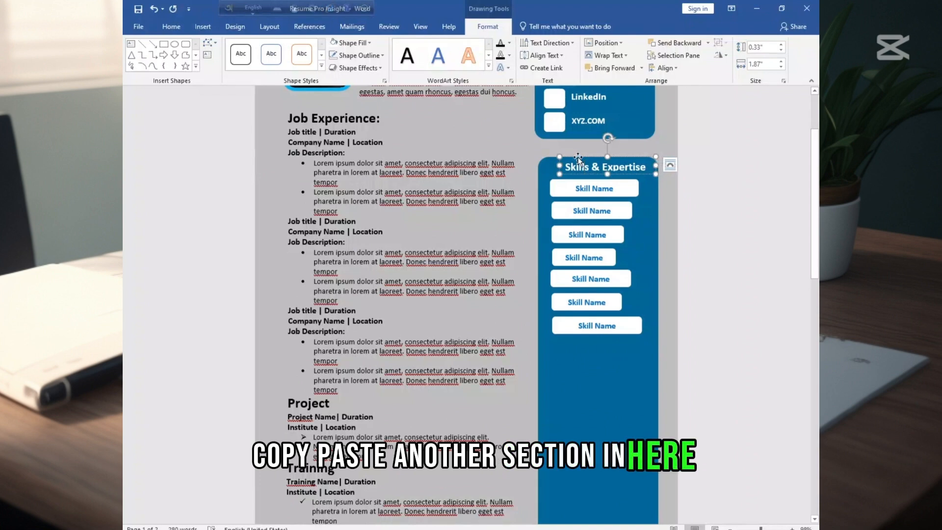
key(ctrl+v)
drag(577, 348, 584, 335)
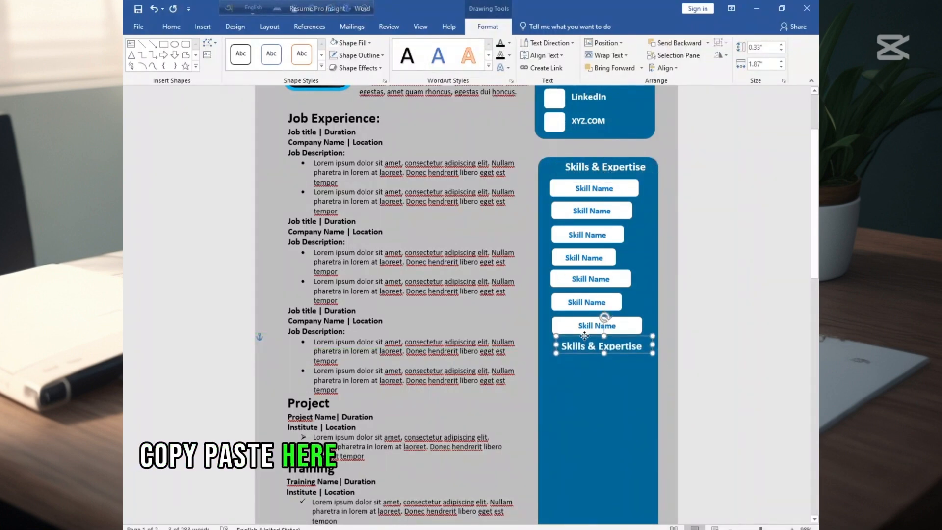
- Select all seven "Skill Name" boxes and align their left edges
ctrl+click(559, 210)
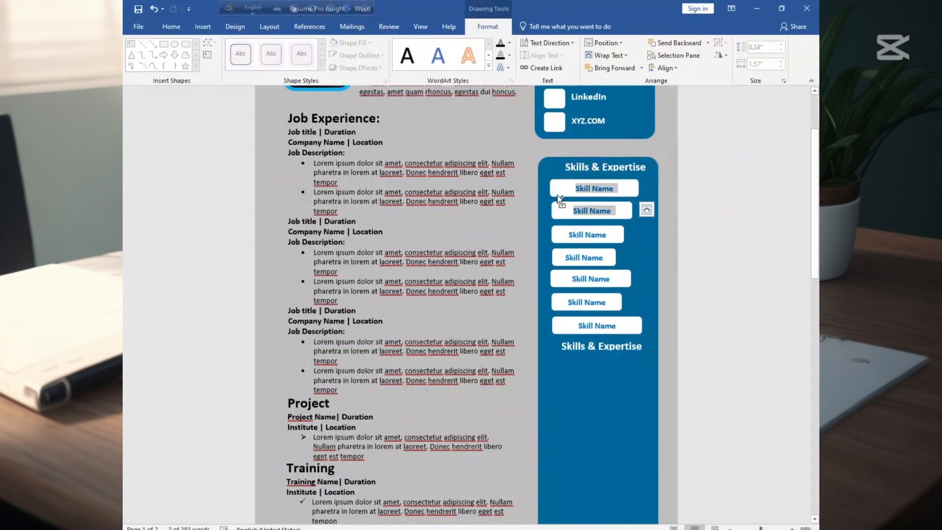
click(559, 196)
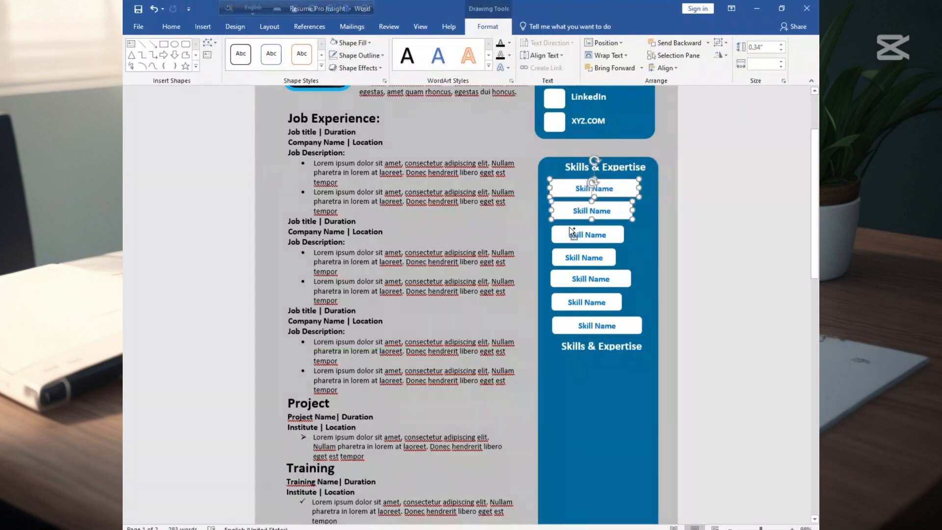
ctrl+click(568, 300)
ctrl+click(596, 326)
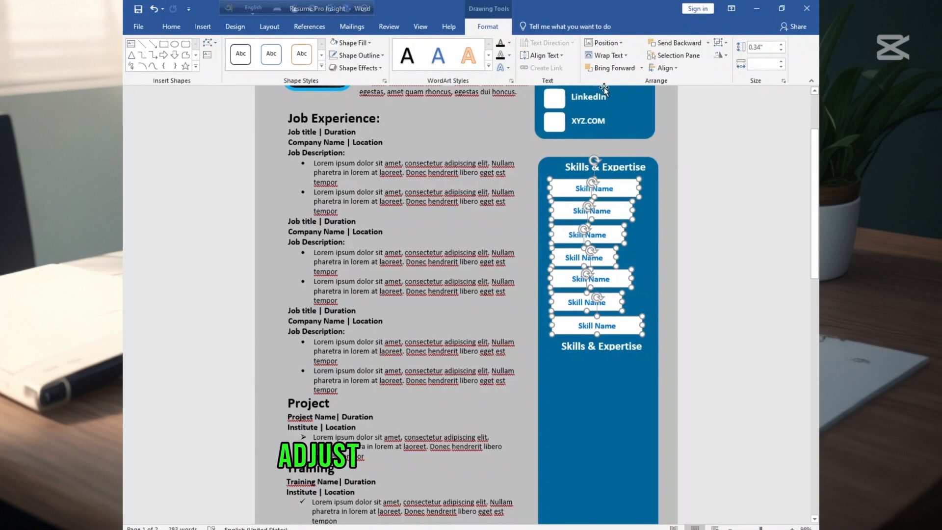
click(663, 67)
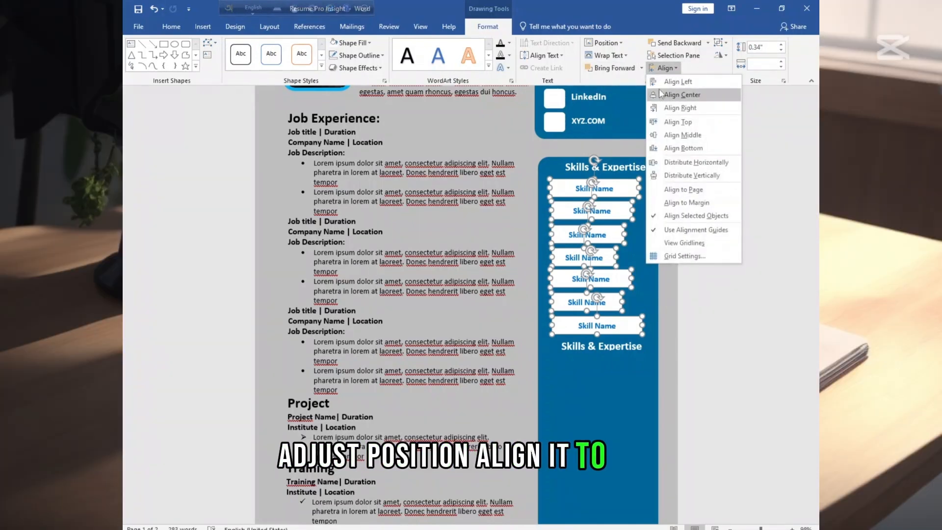
click(657, 82)
- Line up the copied heading with the original one and change its text to "Coursework"
drag(588, 337, 592, 335)
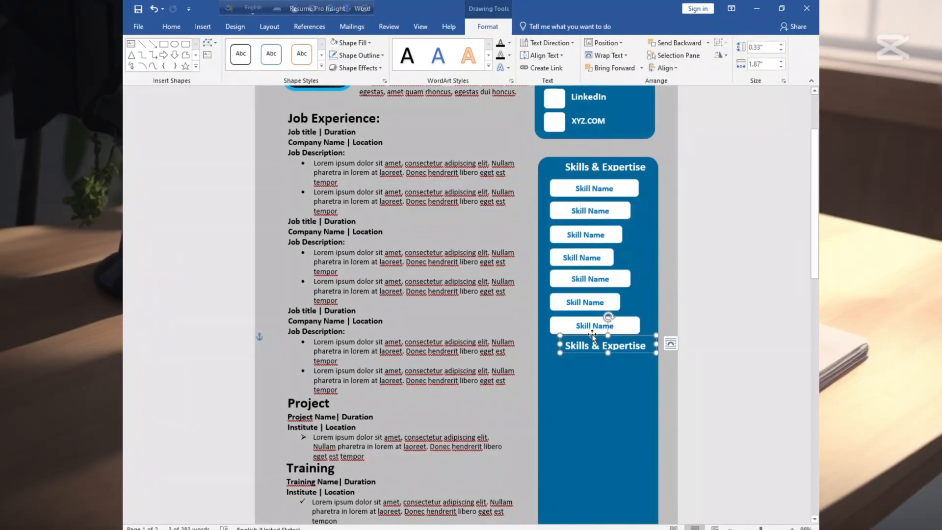
triple_click(637, 346)
text(Coursework)
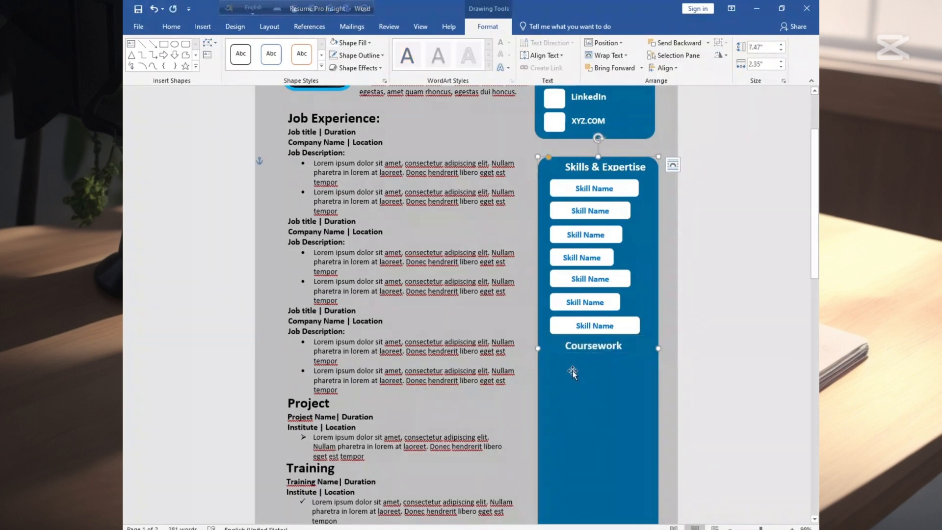
- Paste the check-marked "Course Name" list and position it beneath the "Coursework" heading
key(ctrl+v)
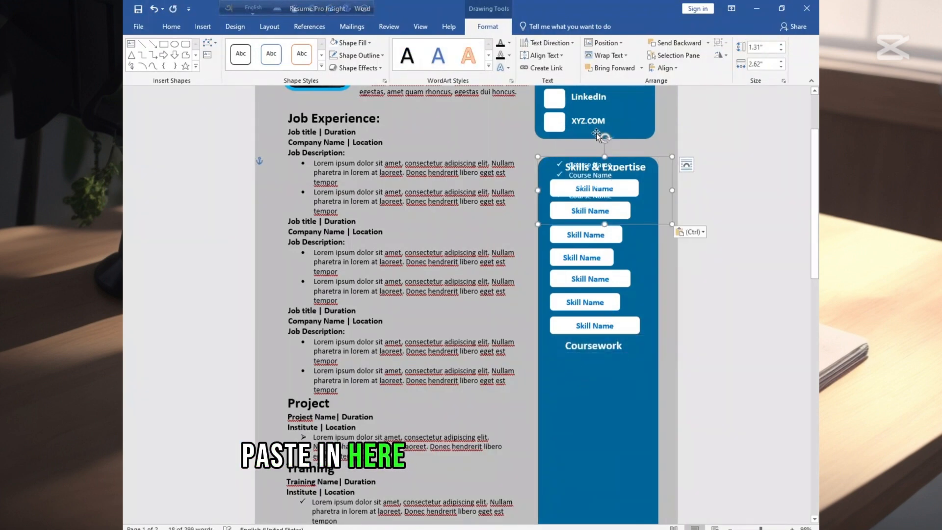
drag(582, 156, 578, 357)
drag(585, 343, 584, 345)
click(575, 428)
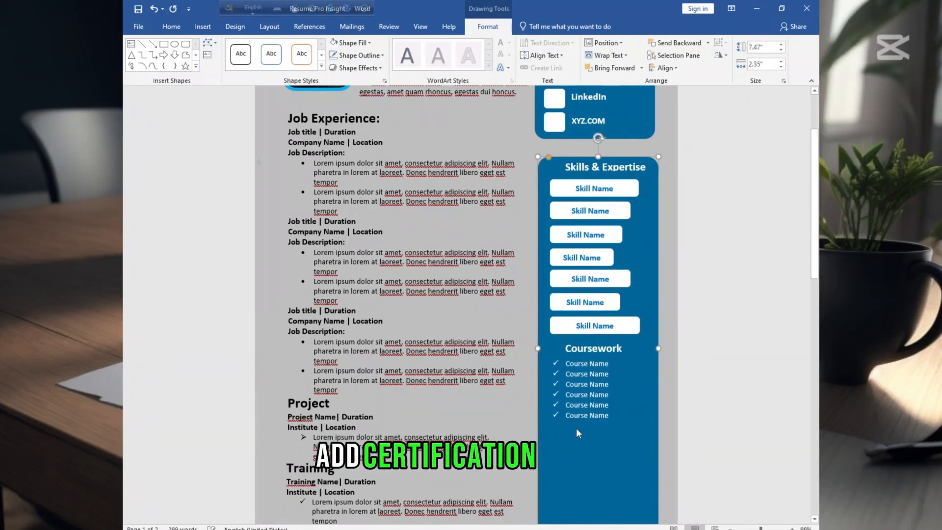
- Paste the "Certificate" heading and place it below the course list in the sidebar
key(ctrl+v)
drag(579, 160, 601, 420)
click(580, 344)
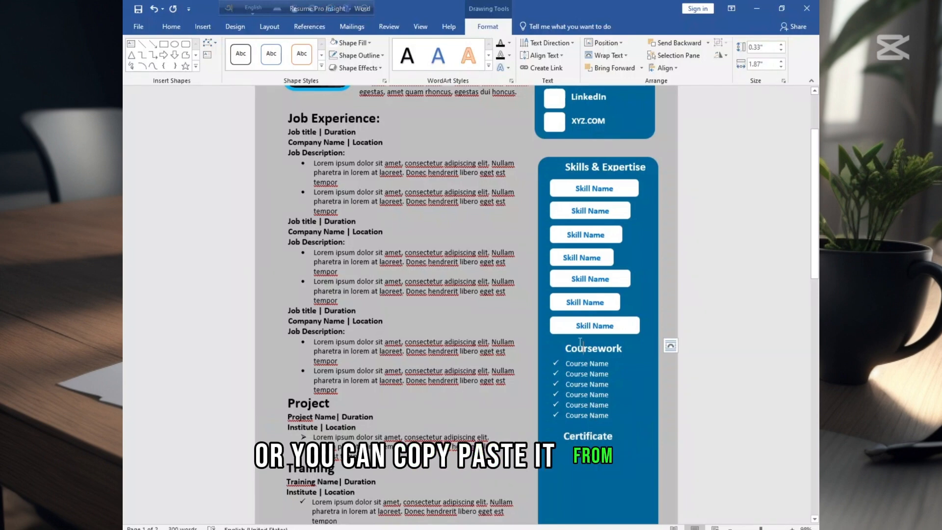
- Paste the "Language" heading below "Certificate" and lengthen the blue sidebar to about 8.07 inches
key(ctrl+v)
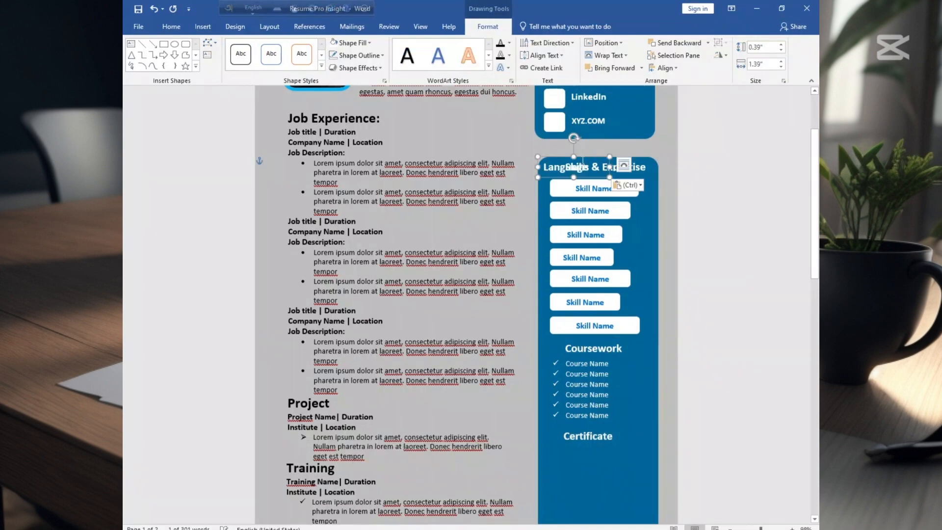
drag(579, 158, 595, 476)
scroll(592, 404, down, 4)
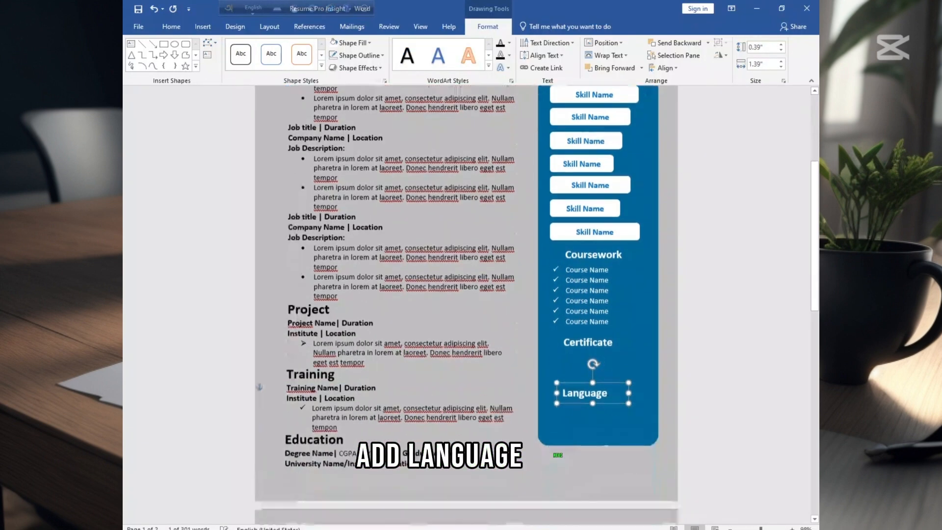
drag(593, 416, 616, 446)
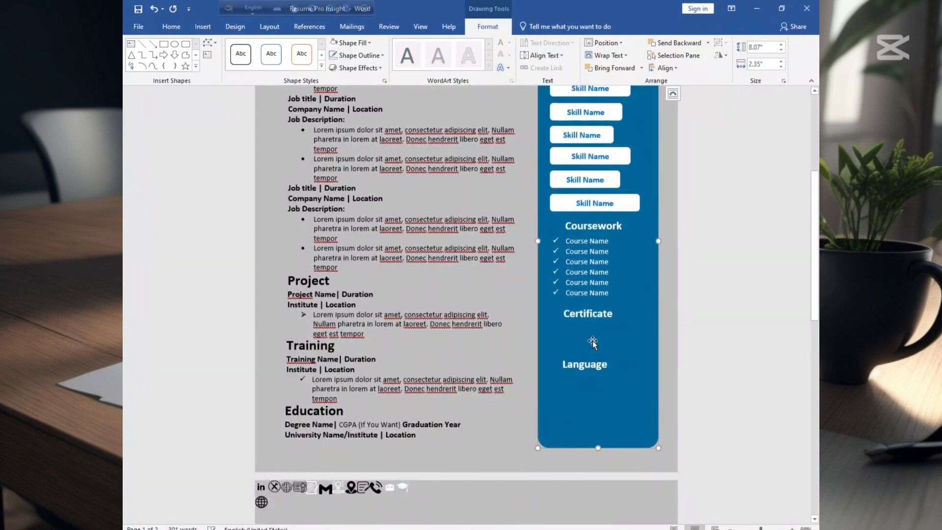
- Copy the course list beneath the "Certificate" heading and shorten it to three "Course Name" items
click(579, 235)
drag(579, 234, 582, 319)
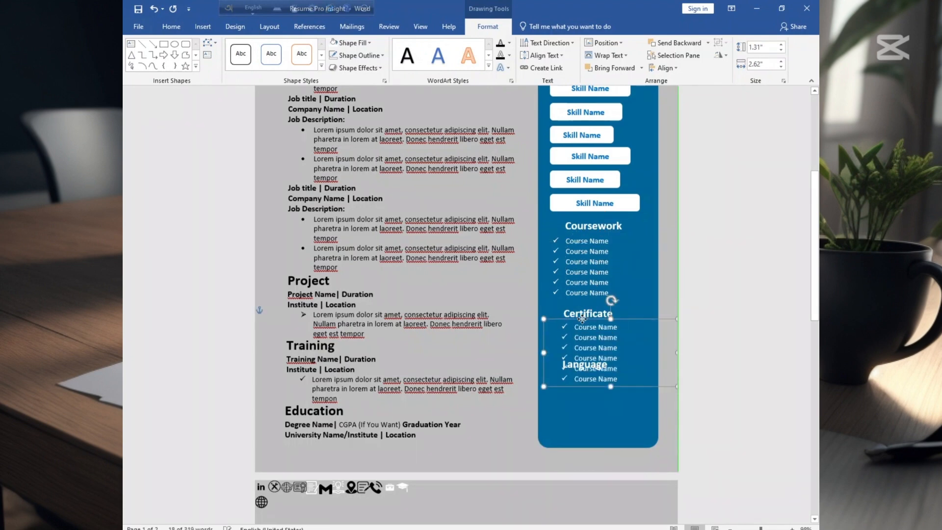
drag(618, 346, 568, 327)
key(ctrl+v)
drag(617, 348, 569, 326)
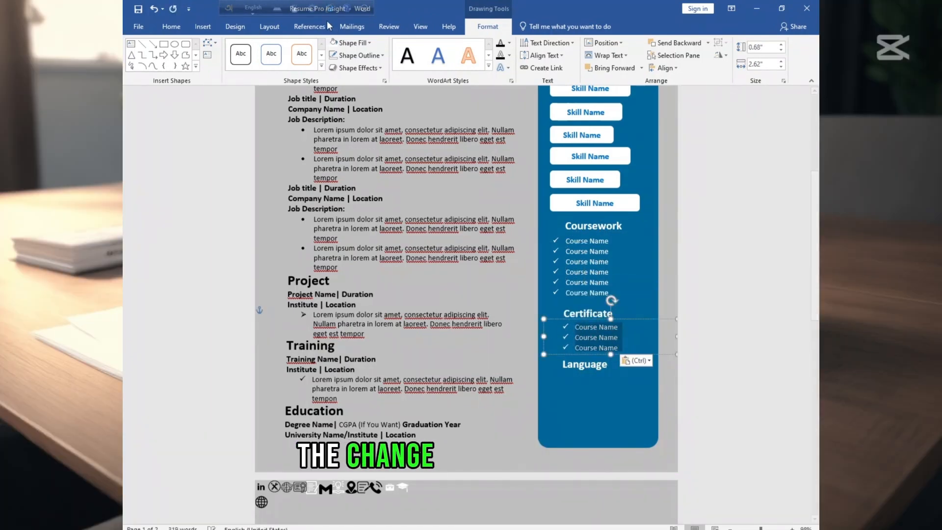
- Change the certificate list's check marks to arrow bullets and align the list under the "Certificate" heading
click(171, 26)
click(369, 47)
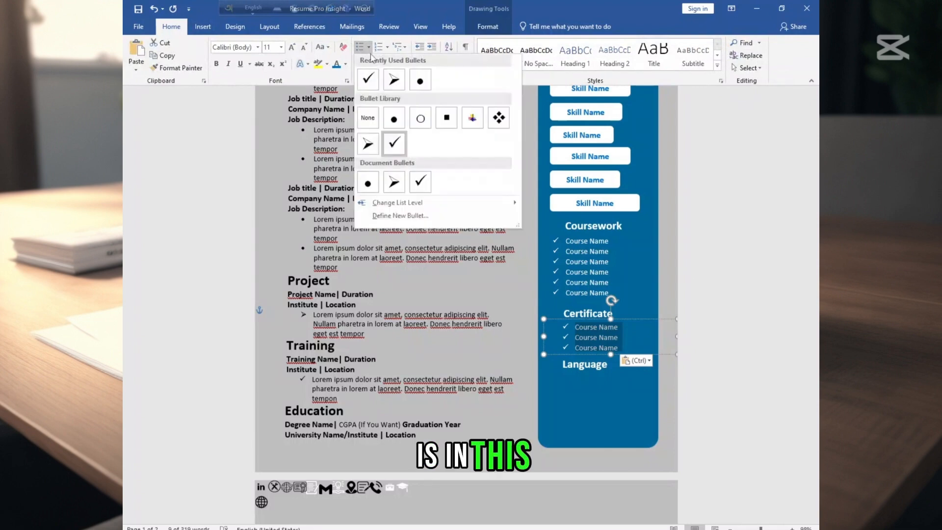
click(370, 143)
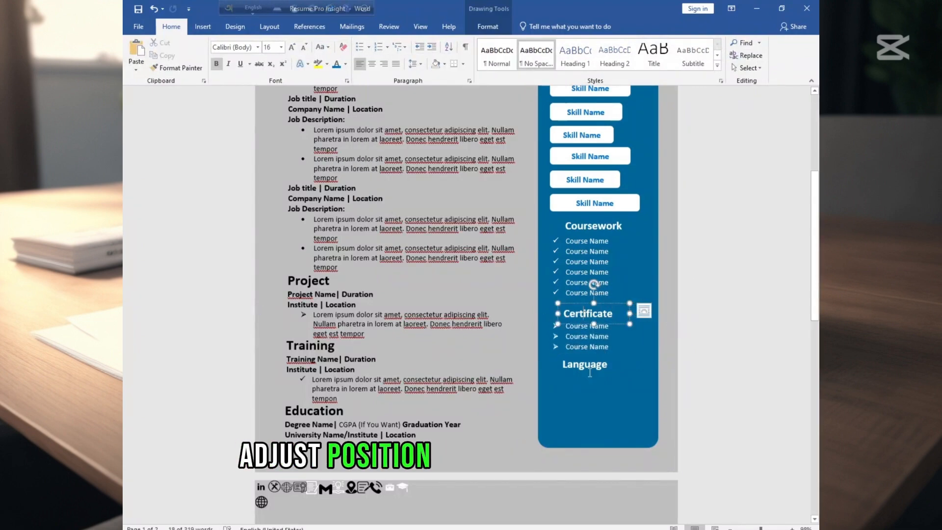
drag(570, 317, 573, 322)
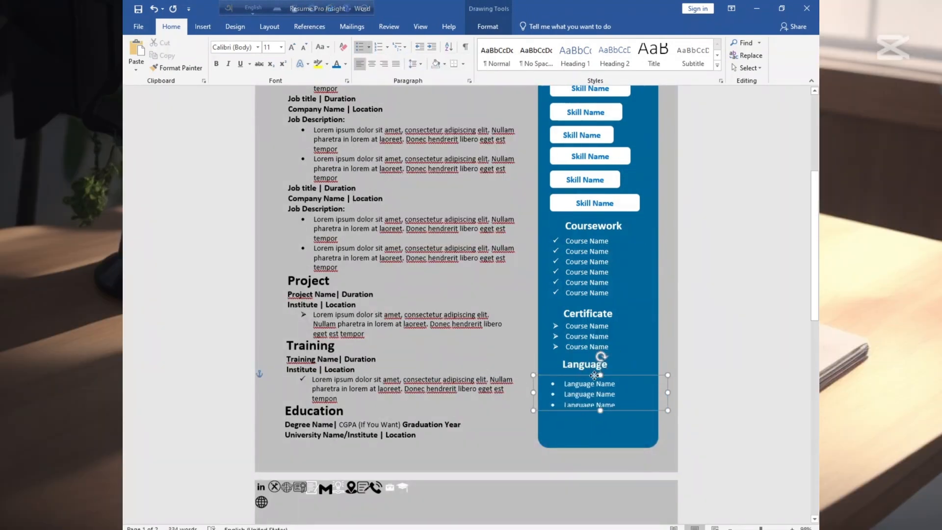
key(ctrl+z)
key(ctrl+z)
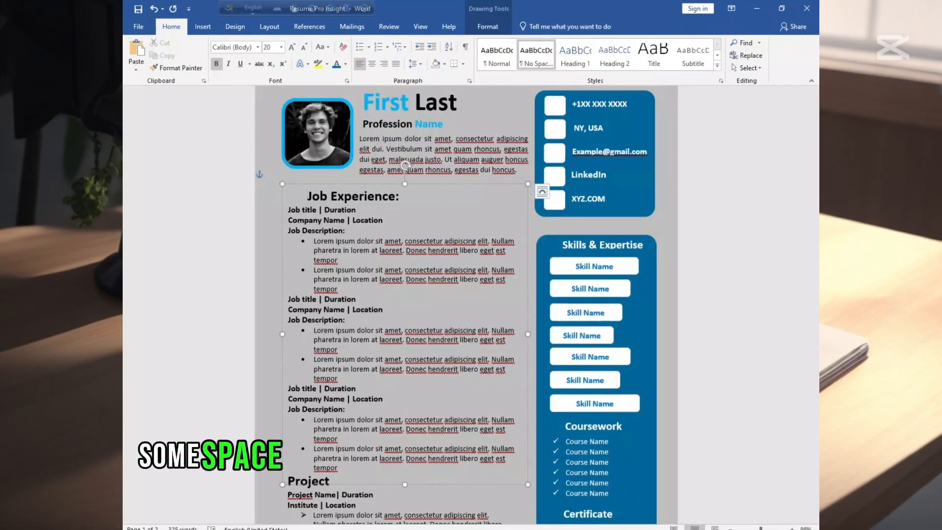
- Position a white icon square in front of the "Skills & Expertise" heading inside the blue sidebar
scroll(297, 298, down, 2)
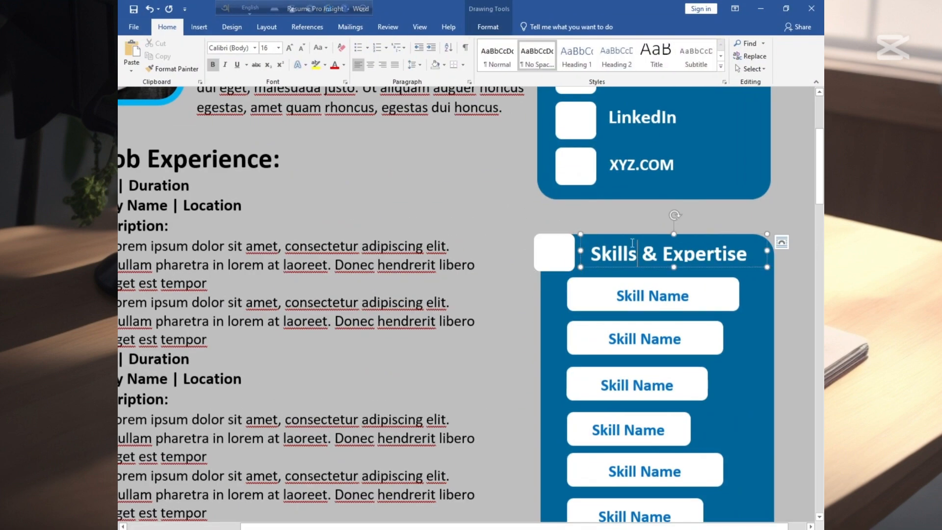
drag(609, 252, 568, 260)
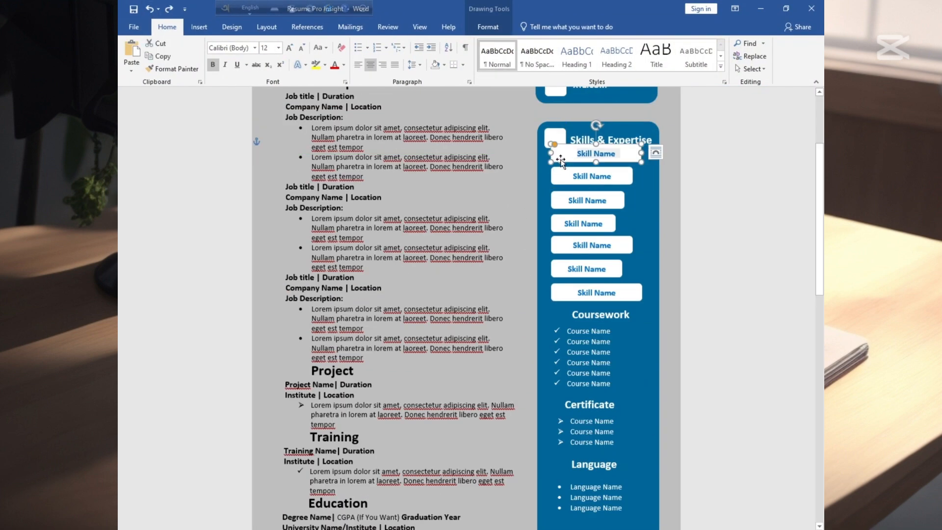
- Copy the white icon square in front of the "Coursework", "Certificate" and "Language" headings and realign the lists beneath them
shift+click(606, 174)
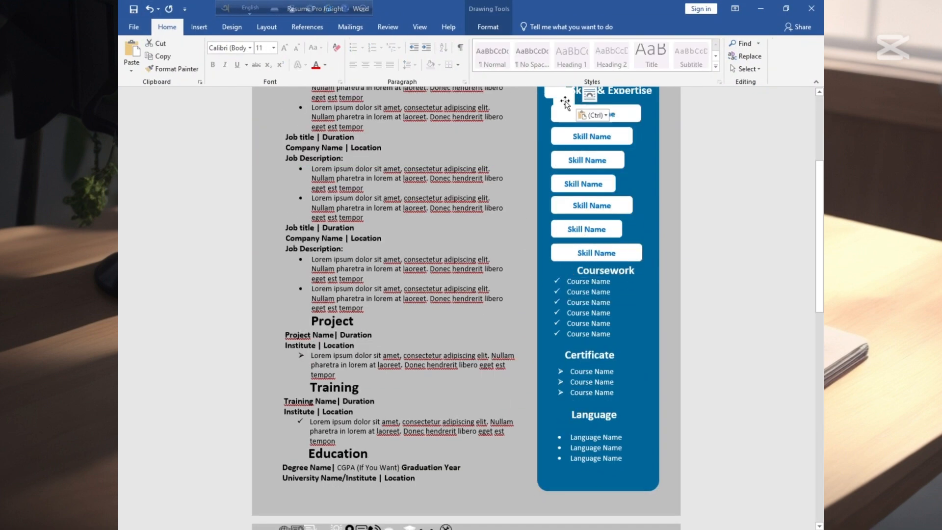
key(ctrl+c)
key(ctrl+v)
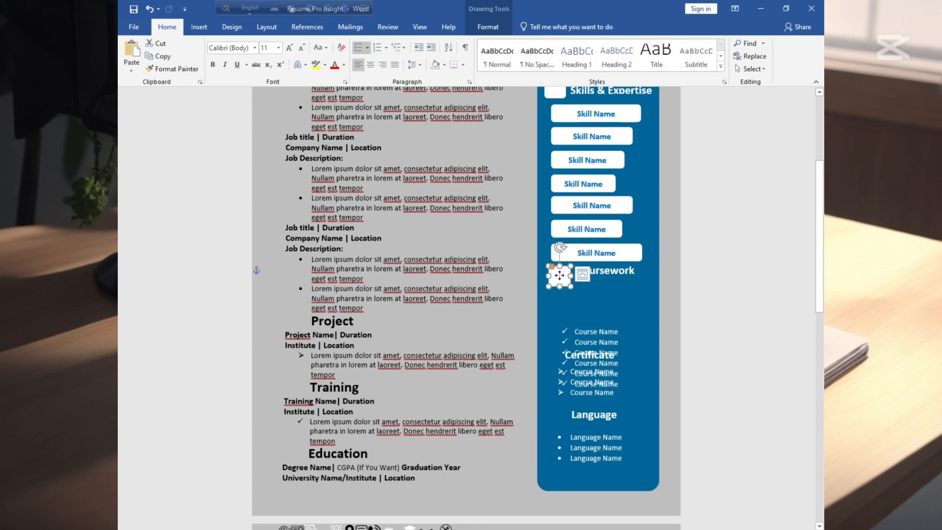
scroll(586, 332, down, 2)
key(ctrl+v)
drag(595, 317, 596, 341)
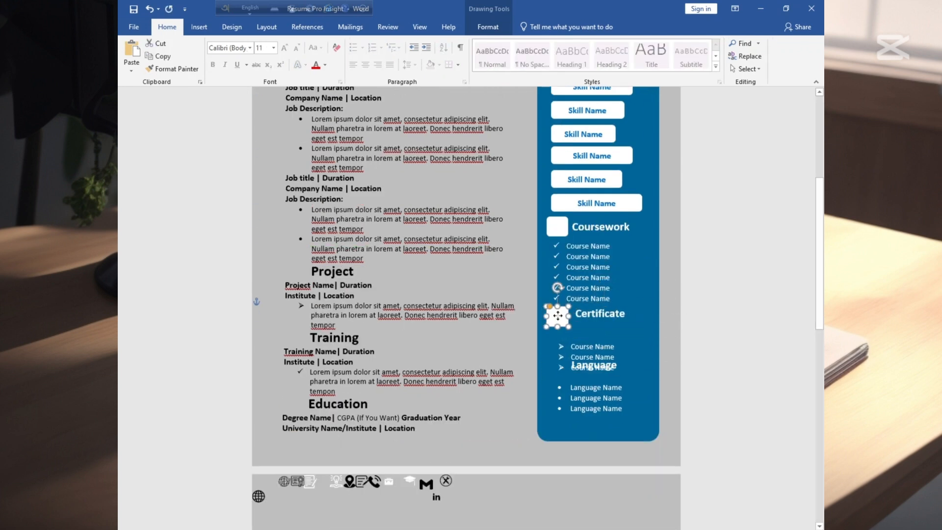
scroll(557, 314, down, 2)
key(ctrl+v)
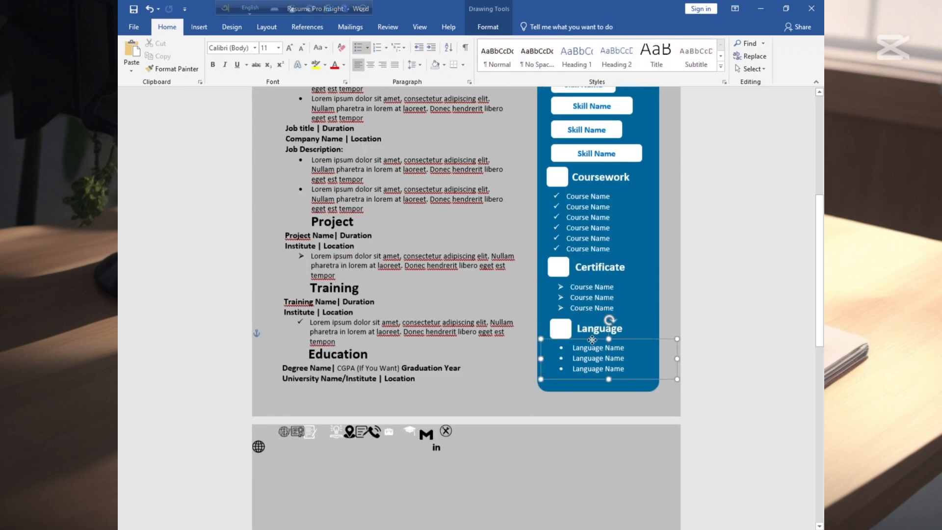
scroll(596, 340, up, 1)
- Place a copy of the icon square in front of the "Training" heading, fill it blue and duplicate it
drag(564, 439, 405, 439)
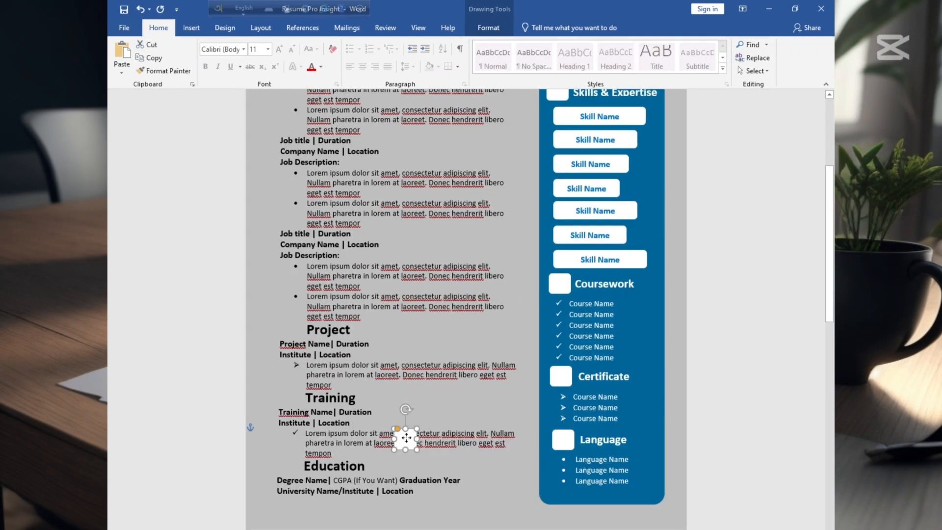
key(ctrl+z)
key(ctrl+x)
key(ctrl+v)
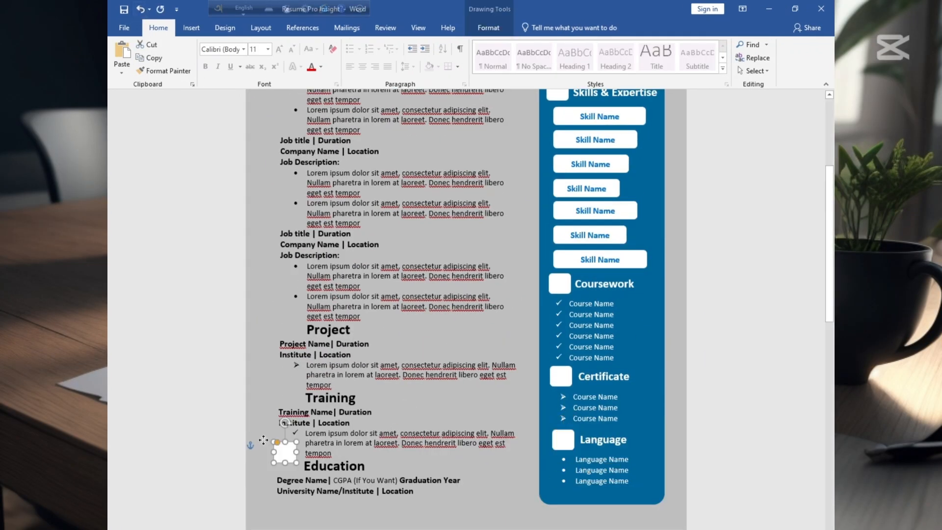
drag(282, 449, 292, 395)
right_click(294, 395)
click(337, 418)
click(346, 357)
click(572, 226)
click(688, 193)
right_click(298, 392)
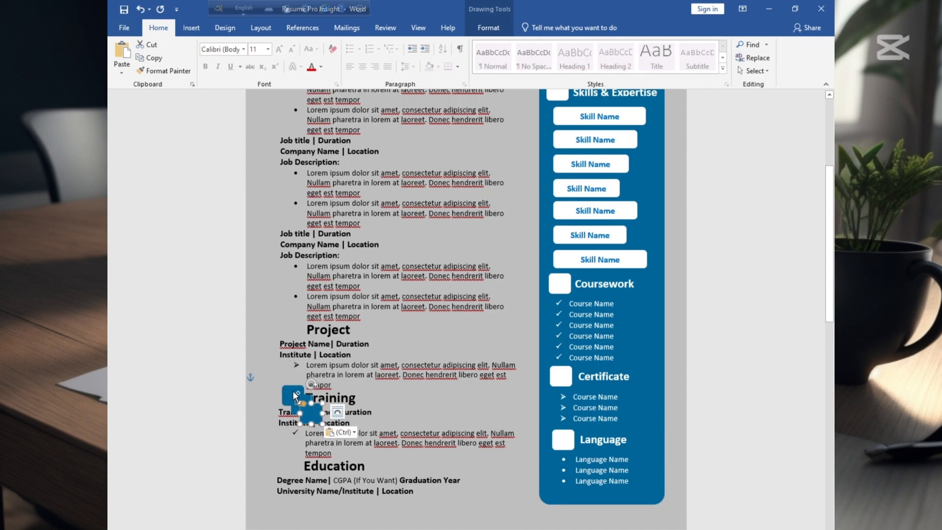
- Position copies of the blue icon square in front of the "Education", "Job Experience:" and "Project" headings
drag(310, 403, 290, 456)
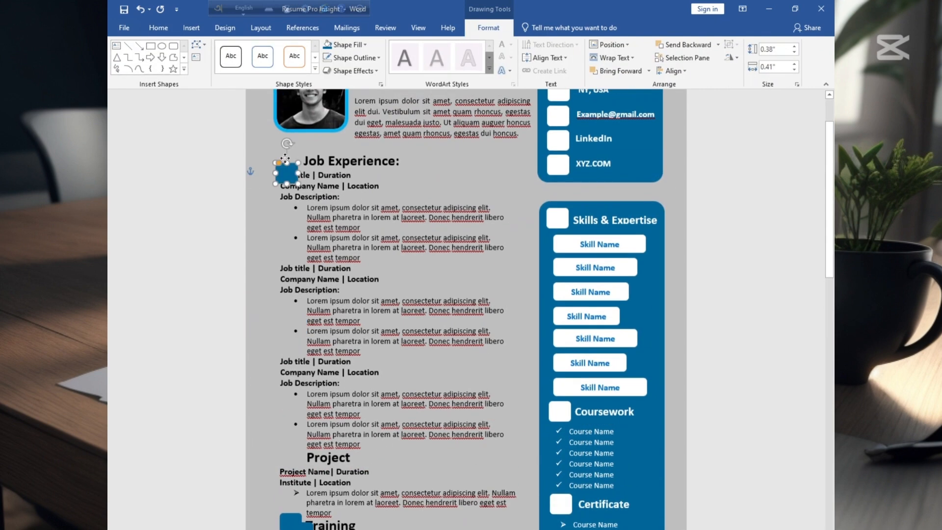
scroll(396, 103, down, 1)
drag(301, 506, 291, 430)
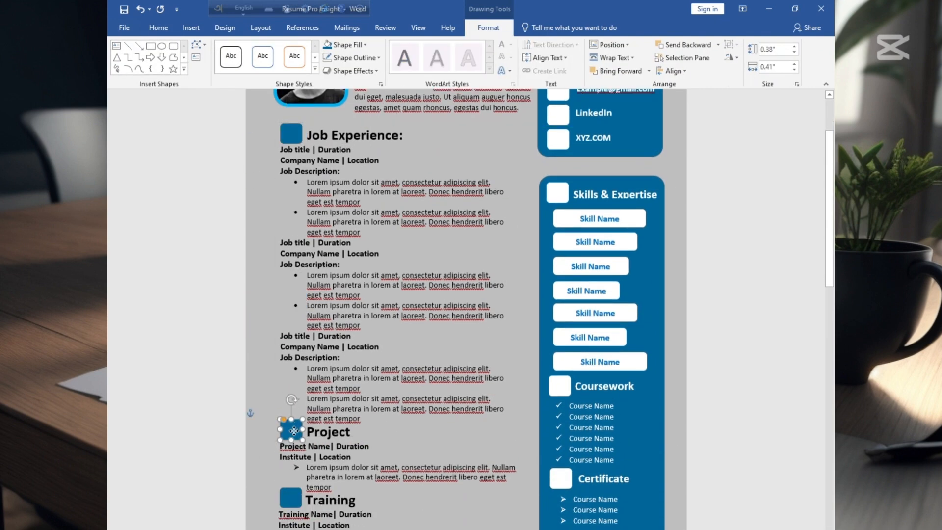
click(332, 431)
- Move the crossed-tools icon from the second page onto the white square beside "Skills & Expertise" and bring it to the front
scroll(331, 432, up, 2)
scroll(331, 431, down, 8)
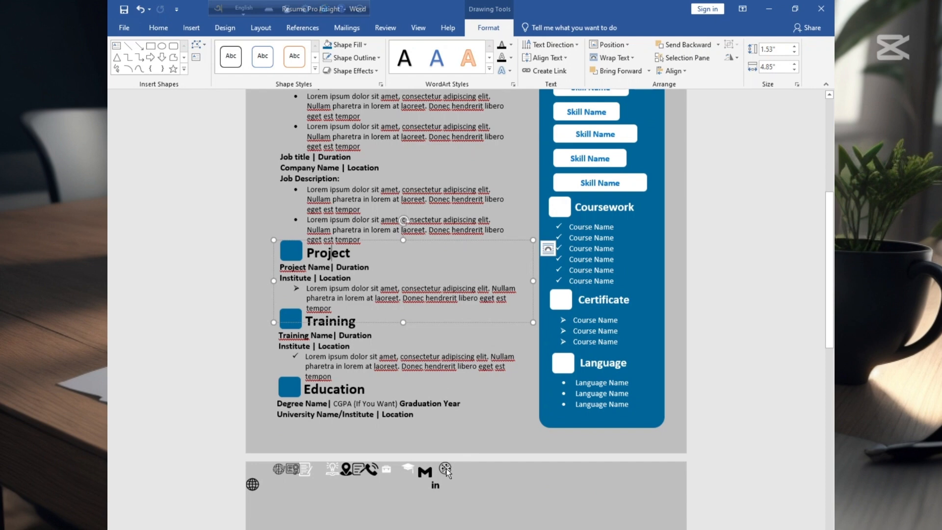
drag(446, 468, 525, 153)
scroll(525, 153, up, 3)
right_click(541, 115)
mouse_move(549, 116)
mouse_down()
mouse_move(544, 105)
mouse_move(558, 116)
mouse_up()
click(559, 136)
- Bring the black note-and-pencil icon to the front and place it on the white square beside "Coursework"
scroll(411, 366, down, 3)
right_click(543, 205)
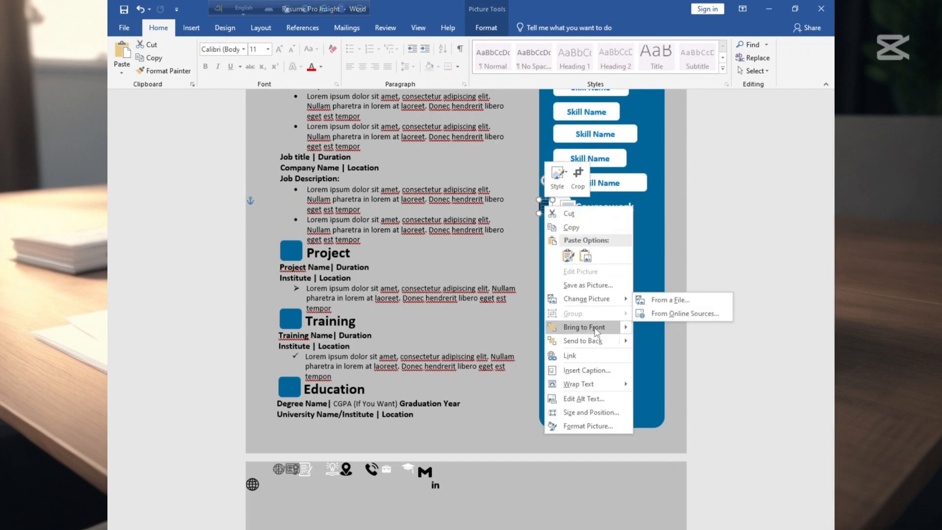
click(596, 327)
drag(544, 206, 559, 208)
- Place the language globe icon on the white square beside the "Language" heading and nudge the language list slightly
scroll(564, 208, up, 10)
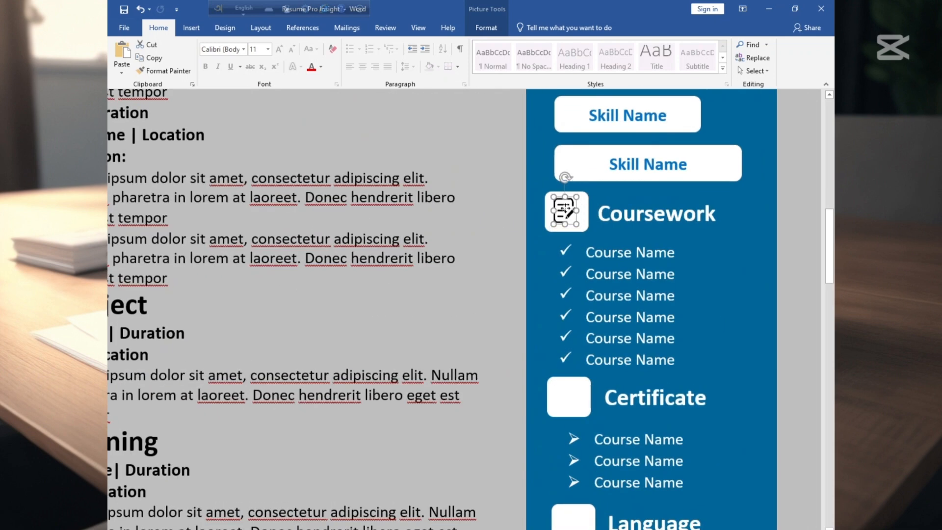
scroll(565, 208, down, 5)
scroll(250, 368, left, 3)
drag(147, 368, 697, 187)
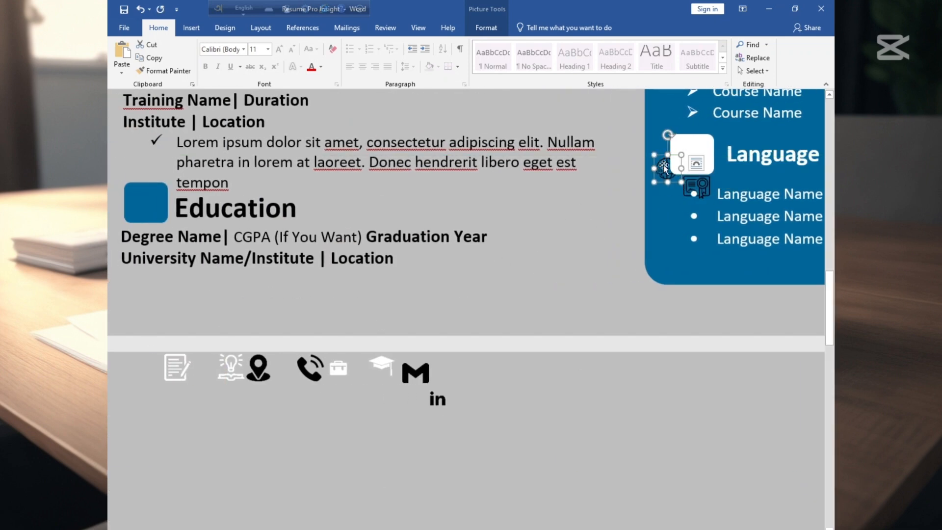
click(688, 184)
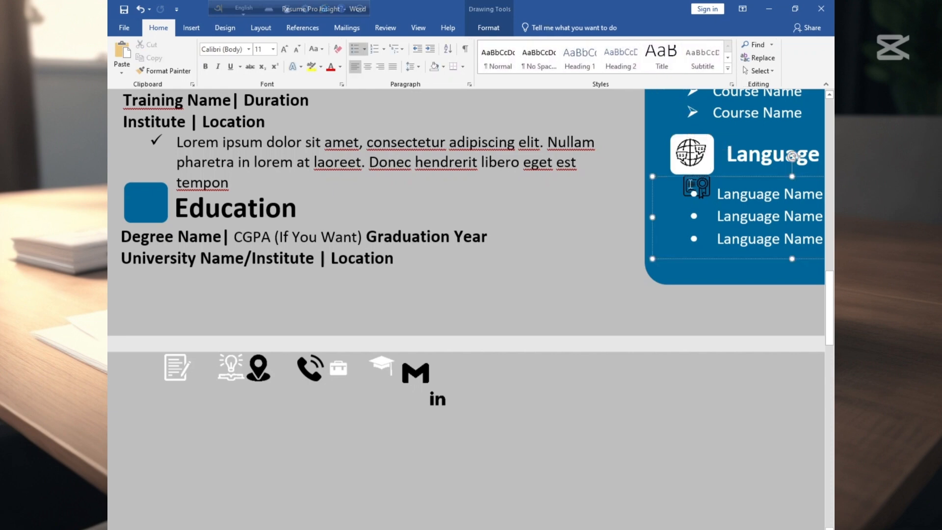
mouse_move(652, 216)
mouse_down()
mouse_move(686, 216)
mouse_move(656, 216)
mouse_up()
- Bring the certificate icon to the front and place it on the white square beside "Certificate"
scroll(655, 216, up, 3)
drag(652, 345, 685, 237)
right_click(654, 246)
click(686, 346)
scroll(690, 240, down, 3)
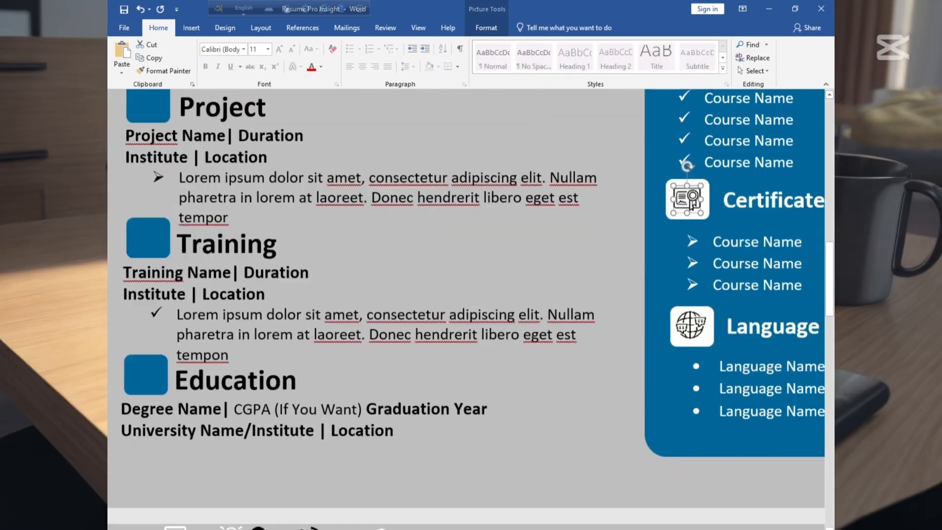
- Move the white graduation cap icon next to the "Education" heading and bring it to the front
click(386, 471)
drag(386, 471, 122, 316)
right_click(119, 311)
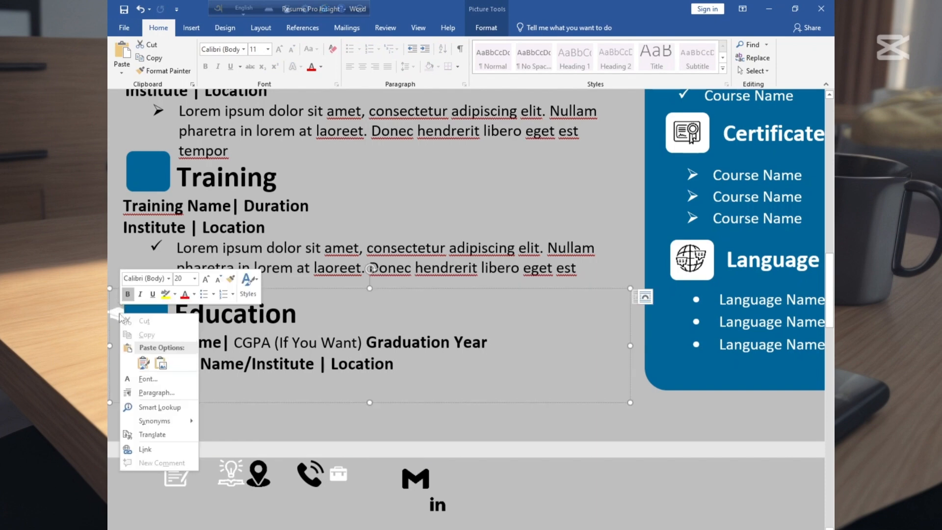
click(111, 314)
scroll(119, 314, left, 1)
drag(183, 314, 187, 314)
right_click(179, 312)
click(223, 433)
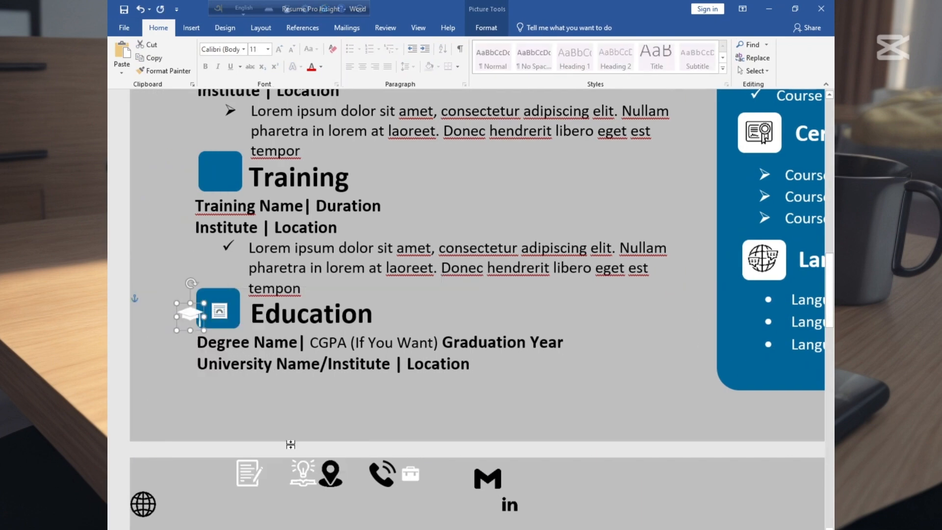
- Bring the note, light bulb, location pin, phone, briefcase, Gmail and LinkedIn icons on the second page to the front
right_click(255, 473)
click(285, 366)
right_click(301, 469)
click(328, 362)
right_click(332, 473)
click(361, 366)
right_click(387, 474)
click(417, 366)
right_click(408, 476)
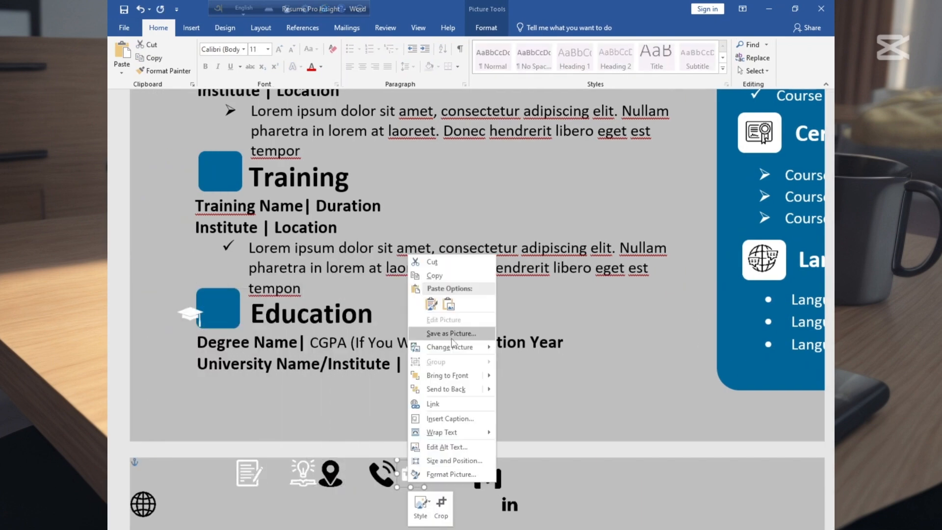
click(439, 373)
right_click(487, 478)
click(524, 372)
right_click(514, 508)
click(543, 401)
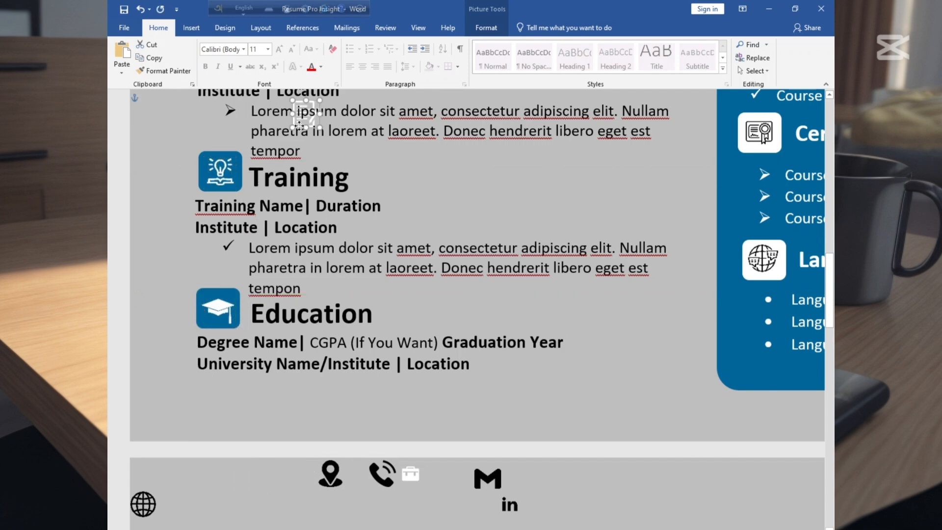
- Move the white note icon onto the blue square beside the "Project" heading and bring it to the front
scroll(299, 126, up, 3)
drag(299, 125, 199, 230)
click(199, 162)
key(ctrl+z)
right_click(183, 324)
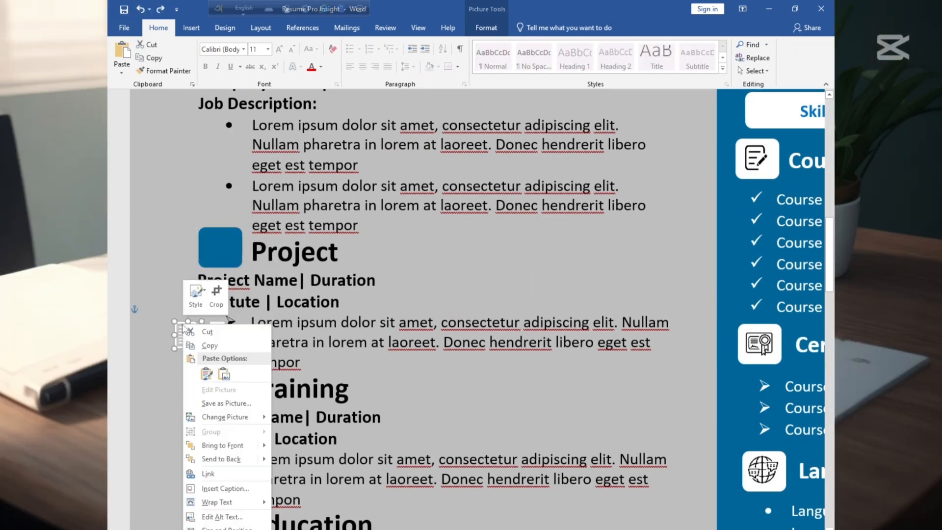
click(222, 445)
click(191, 306)
click(186, 335)
drag(185, 335, 219, 248)
- Move the location pin icon off the second page and the white briefcase icon up near the "Job Experience:" heading
scroll(220, 180, down, 4)
click(329, 351)
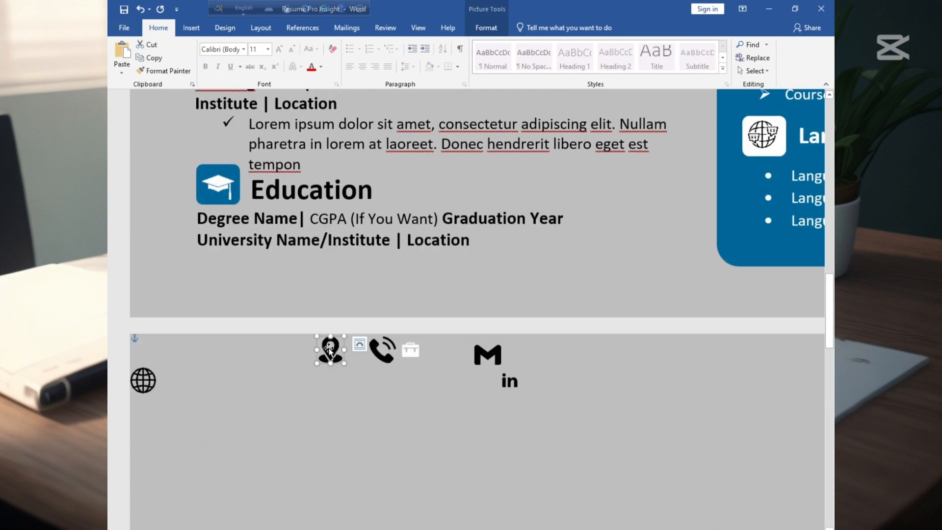
drag(329, 351, 647, 208)
click(487, 355)
click(515, 349)
drag(410, 349, 179, 294)
scroll(179, 295, up, 9)
drag(180, 513, 174, 294)
scroll(174, 294, up, 3)
drag(180, 510, 180, 390)
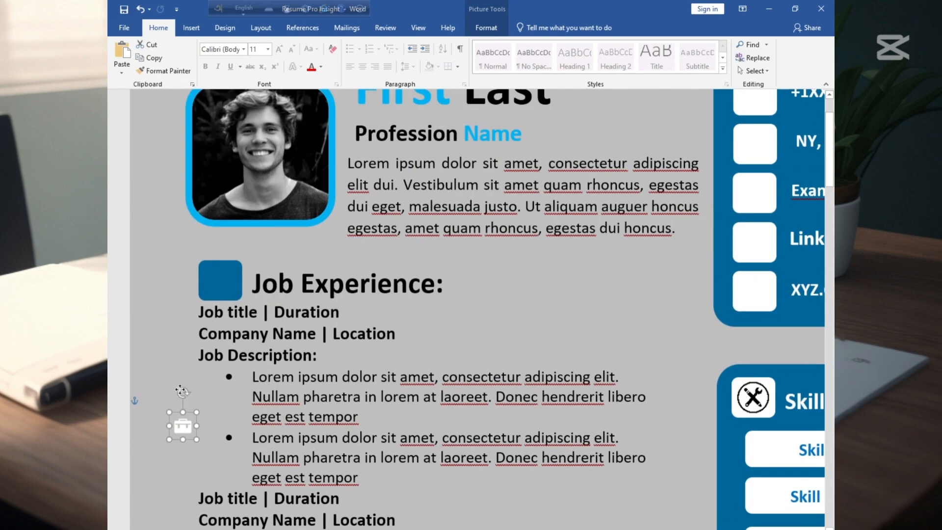
- Move the remaining contact icons to the top of the first page and place the globe on the "XYZ.COM" square
scroll(238, 296, down, 10)
click(144, 388)
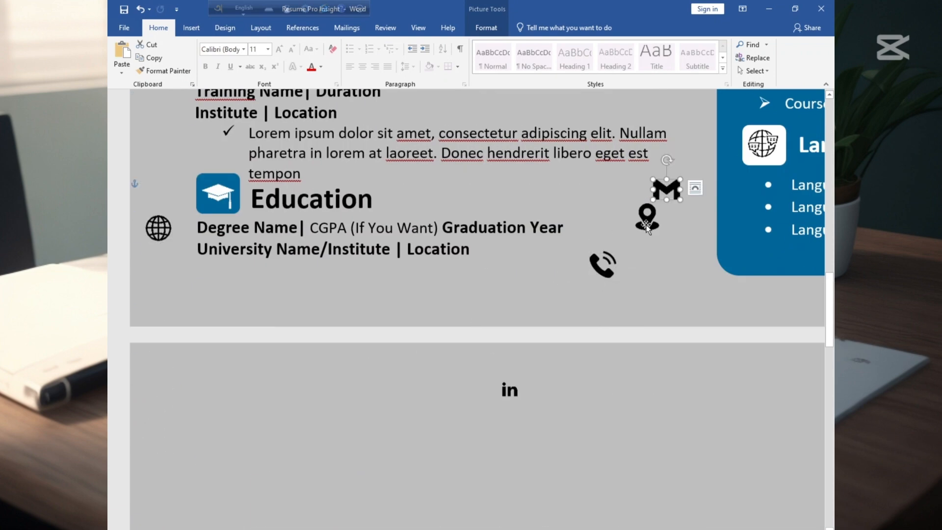
scroll(668, 399, up, 3)
drag(509, 390, 658, 99)
ctrl+click(602, 475)
ctrl+click(158, 439)
scroll(658, 115, up, 8)
drag(143, 400, 721, 358)
right_click(722, 363)
click(668, 395)
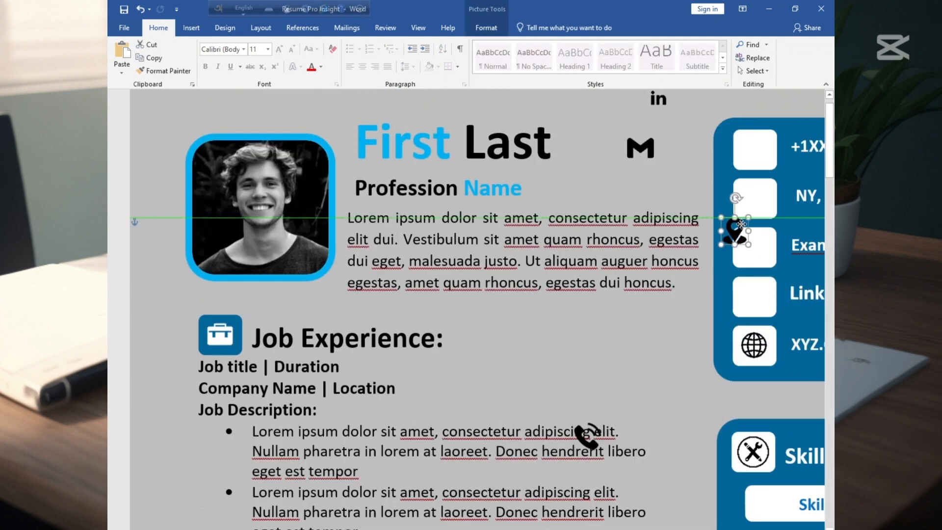
- Place the location pin, LinkedIn, phone and Gmail icons on the white squares of their matching contact entries
drag(741, 224, 760, 192)
drag(658, 99, 755, 297)
click(675, 282)
click(584, 433)
drag(581, 429, 776, 126)
click(711, 143)
drag(641, 147, 754, 248)
- Enlarge the note-and-pencil icon on the white square beside the "Coursework" heading
scroll(754, 248, down, 10)
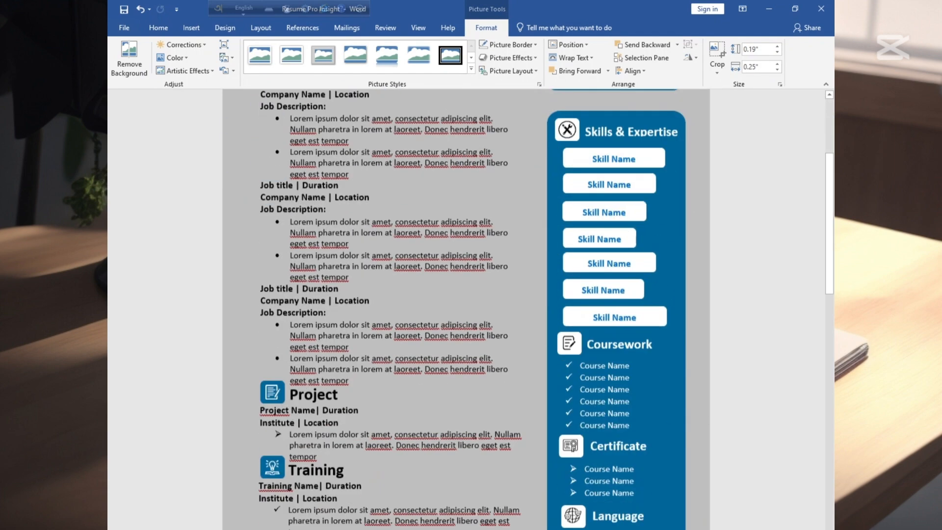
click(569, 357)
click(678, 438)
scroll(678, 438, up, 6)
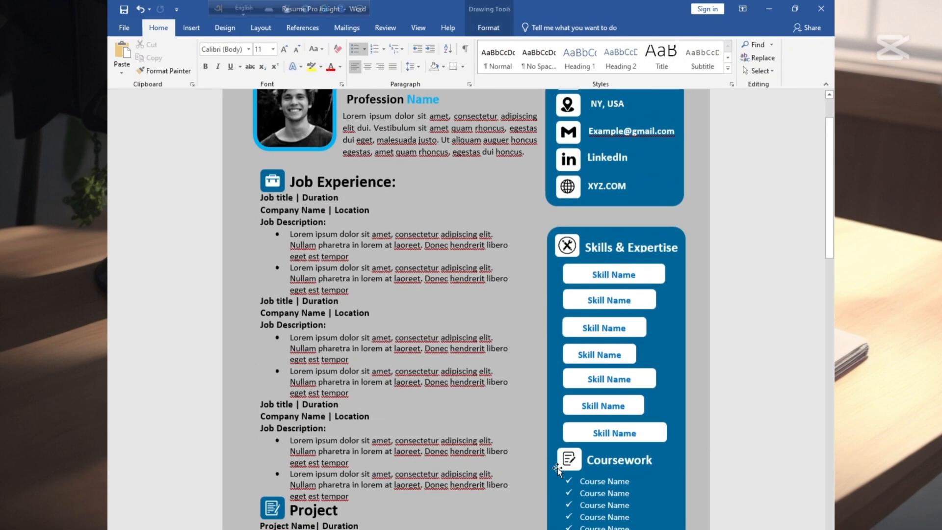
click(569, 457)
click(591, 457)
click(569, 457)
drag(562, 451, 569, 465)
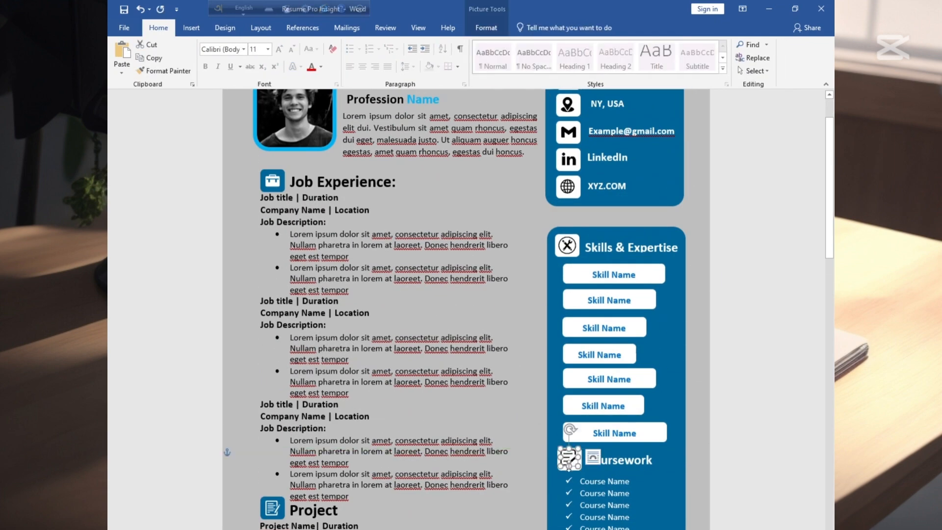
click(491, 211)
scroll(491, 210, up, 2)
click(492, 210)
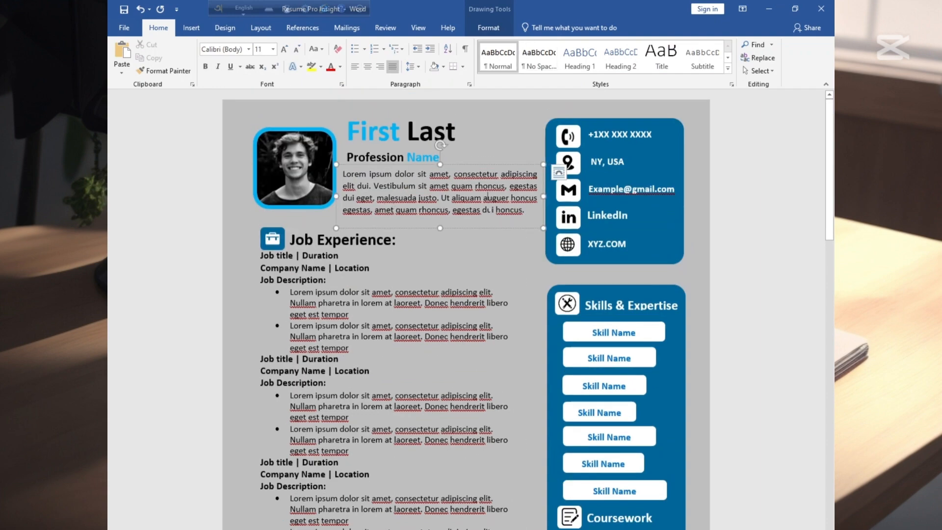
- Change the page background color from gray to white and review the whole resume
scroll(510, 435, up, 3)
scroll(511, 435, up, 1)
click(152, 110)
click(225, 28)
click(774, 63)
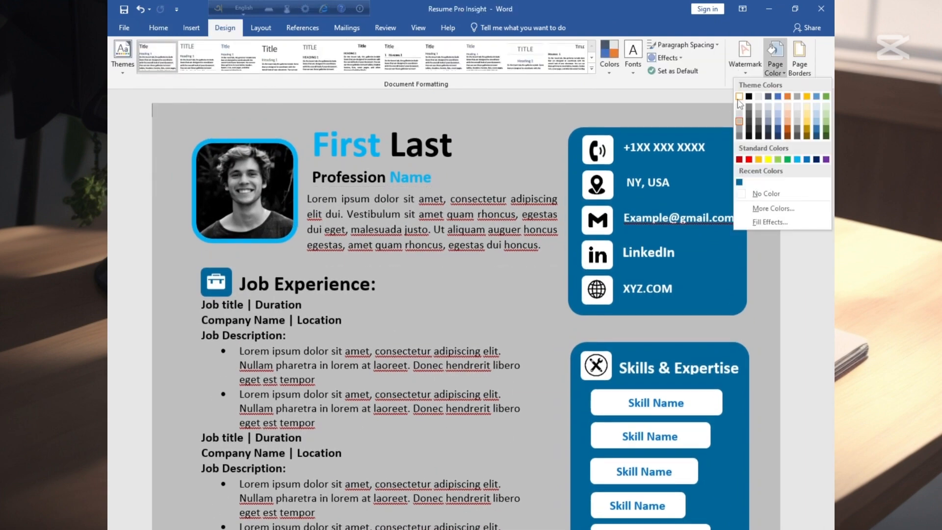
click(755, 223)
scroll(492, 207, down, 4)
scroll(492, 207, down, 5)
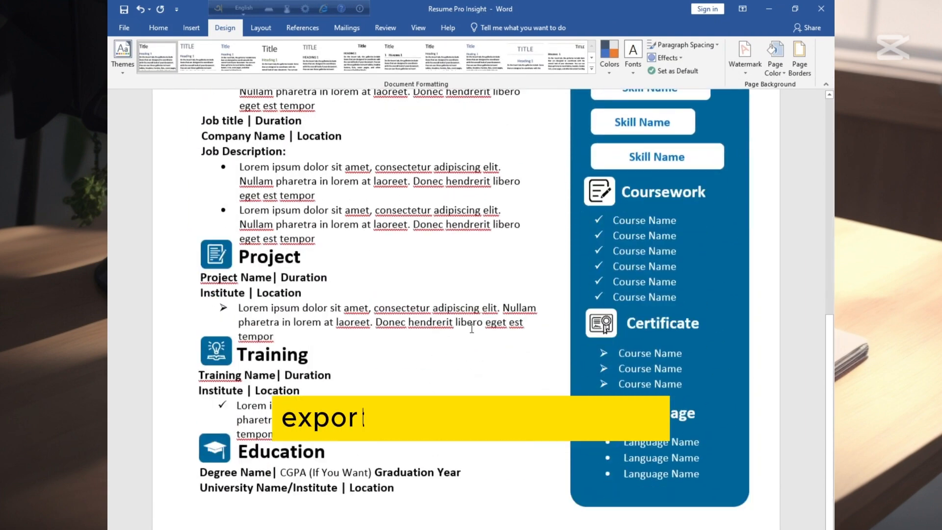